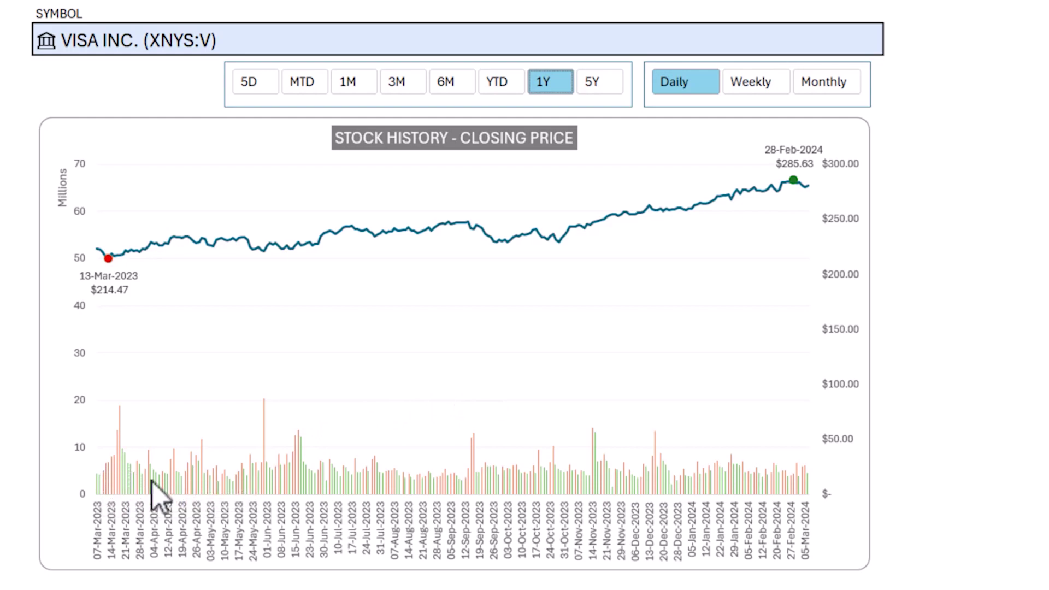
Step: Inspect the Visa chart's volume bars and its $214.47 low and $285.63 high markers
mouse_move(613, 489)
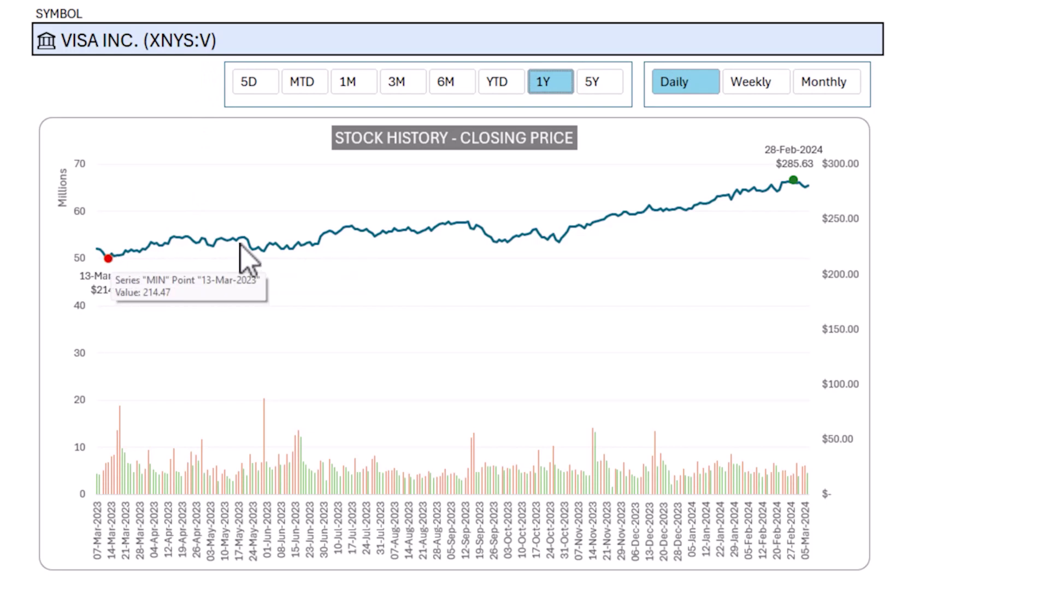
mouse_move(795, 182)
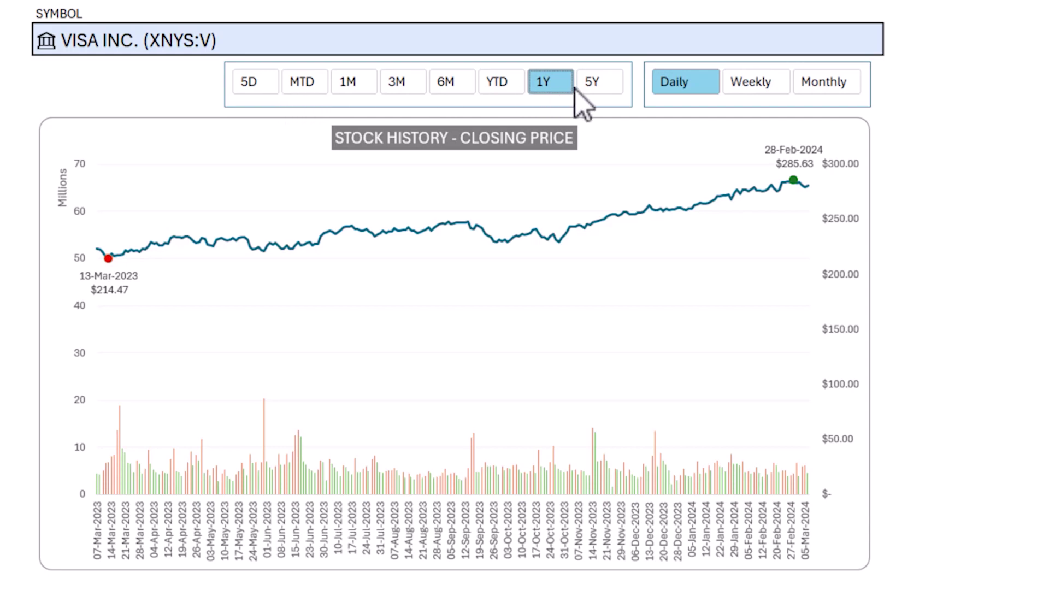
Step: Preview the finished chart at the 5Y and YTD periods, then view the Microsoft working sheet
click(595, 87)
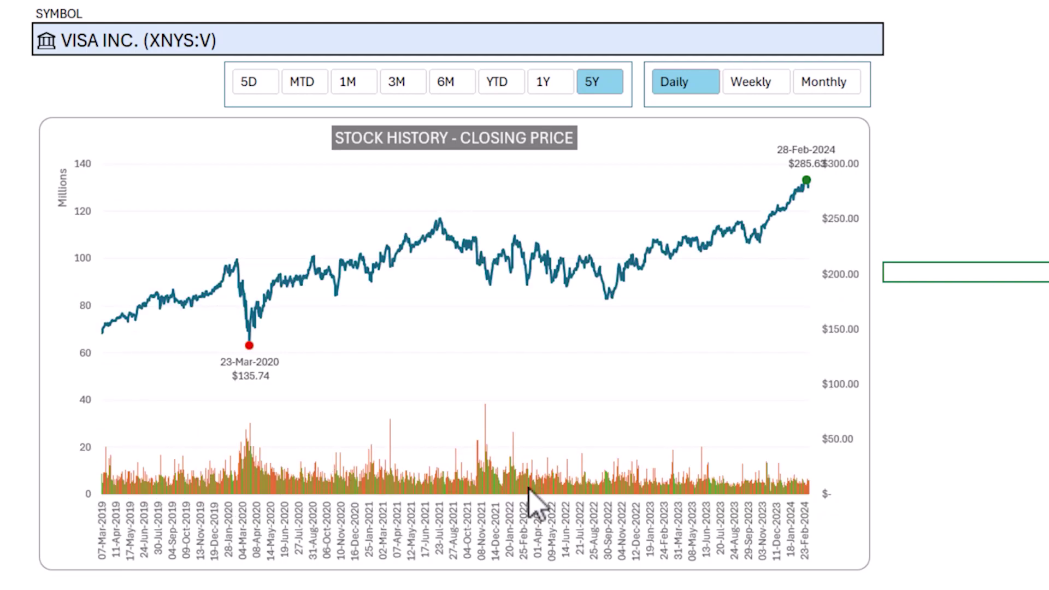
click(498, 83)
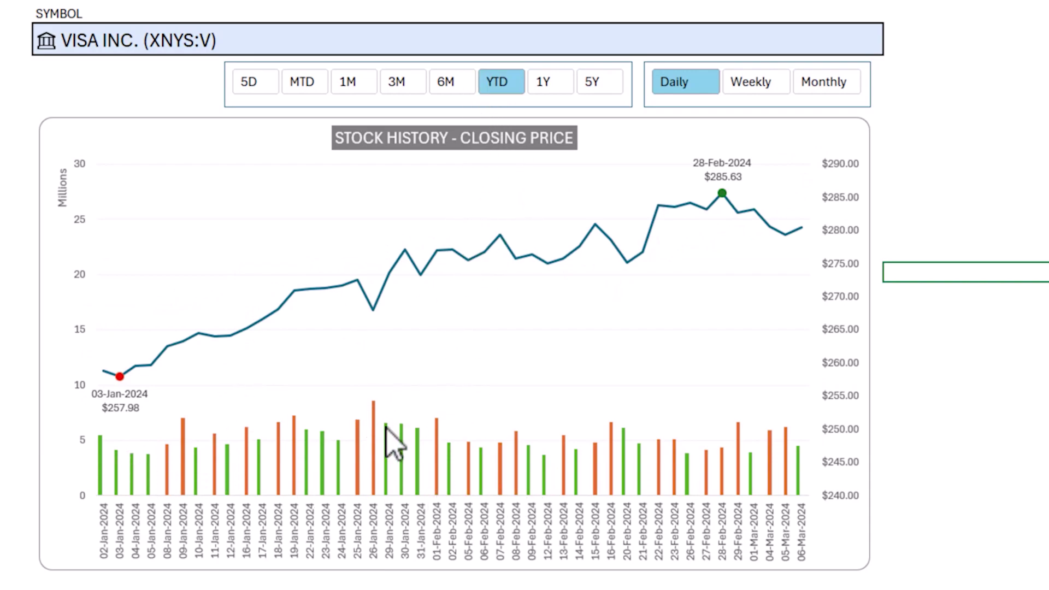
mouse_move(389, 430)
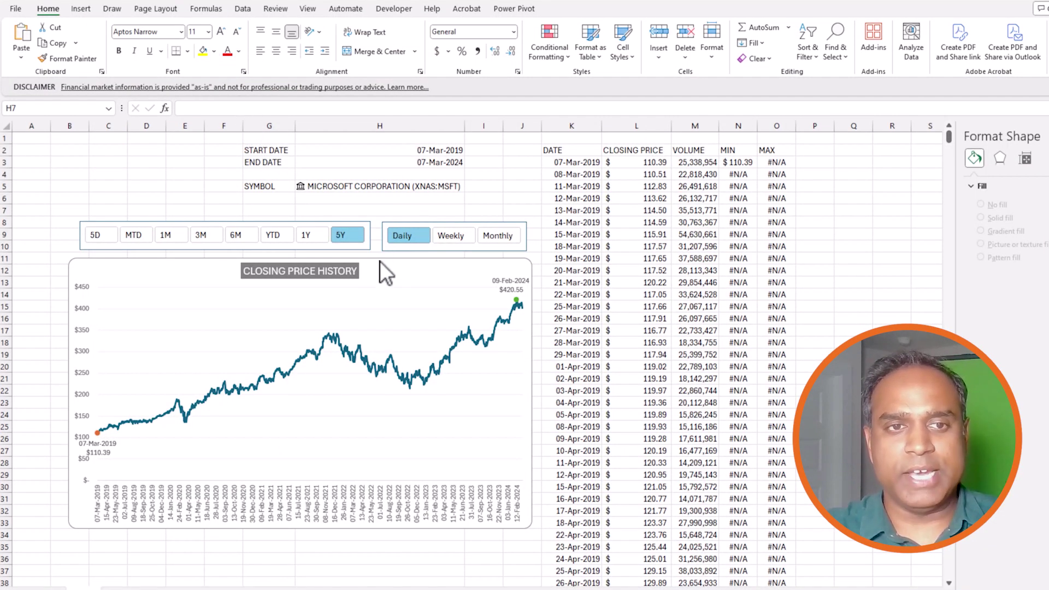
Step: Add the GREEN VOL header in P2 and widen column P to fit it
key(Escape)
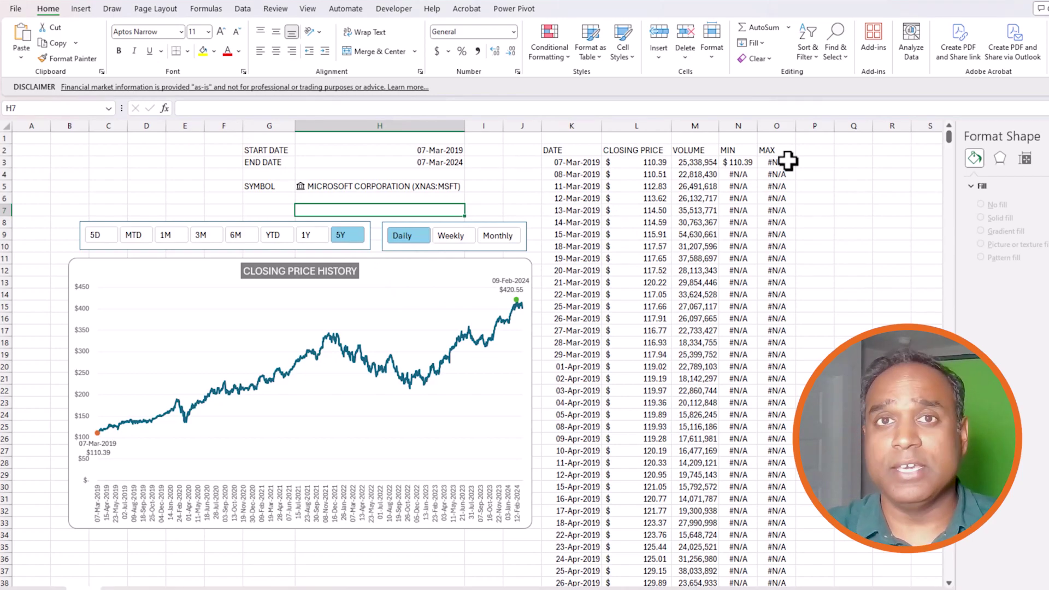
click(818, 152)
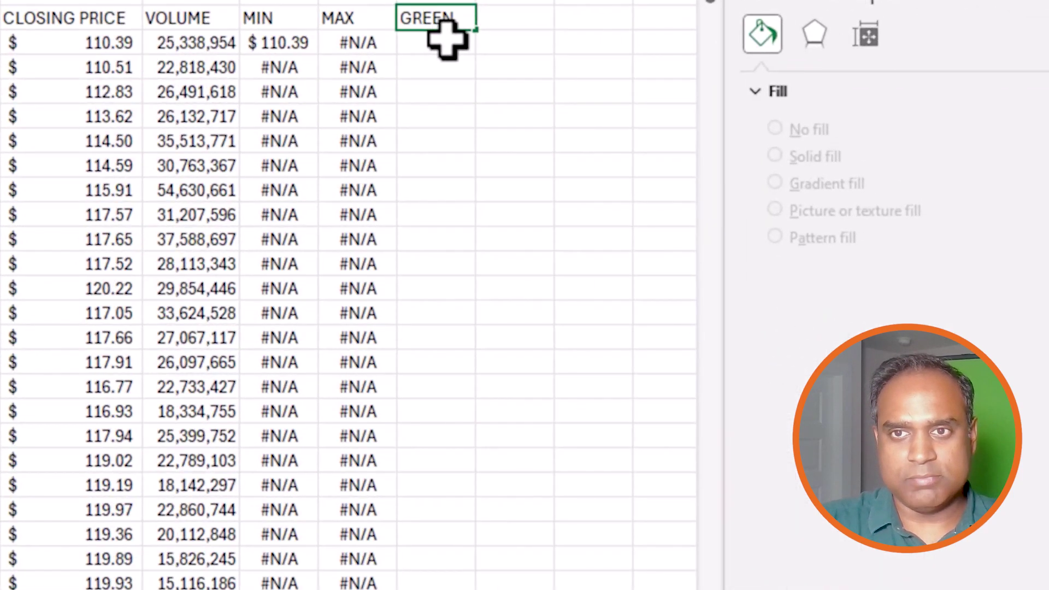
text(VOL)
key(Return)
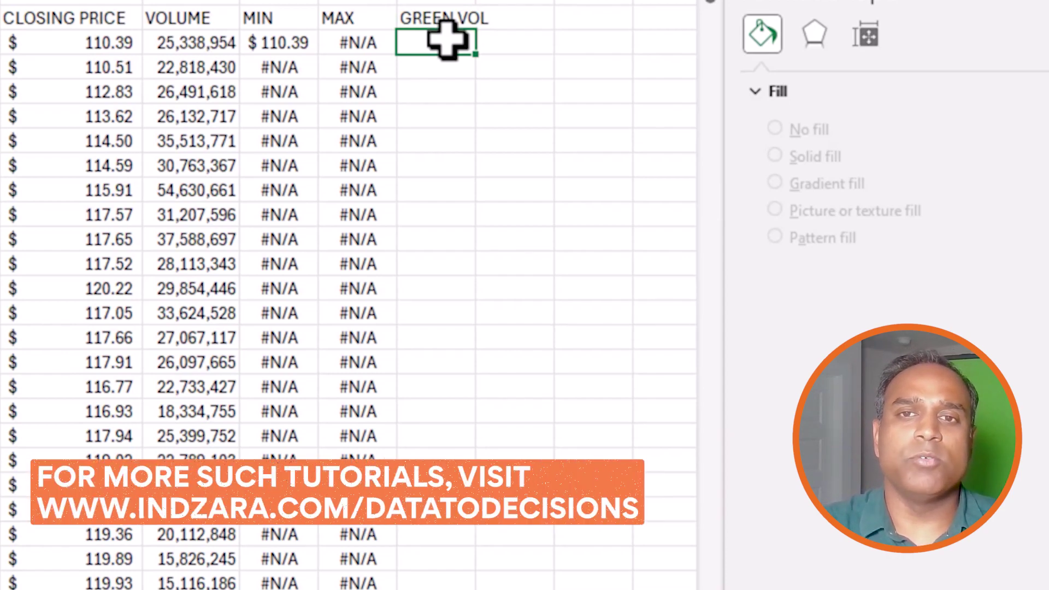
drag(475, 1, 513, 1)
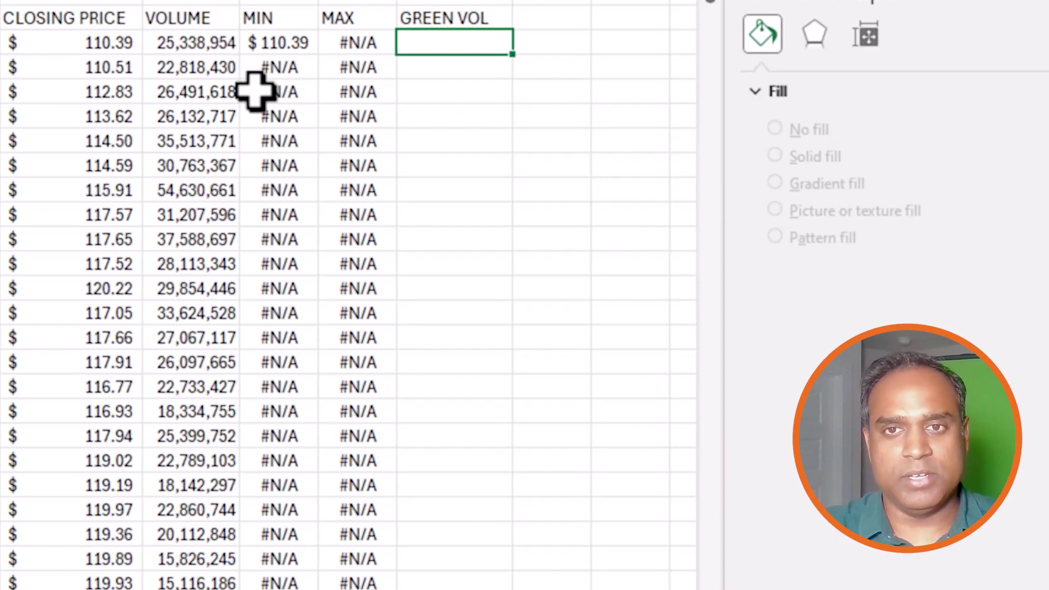
Step: Review the VOLUME column and the STOCKHISTORY formula spilling from K3
click(191, 1)
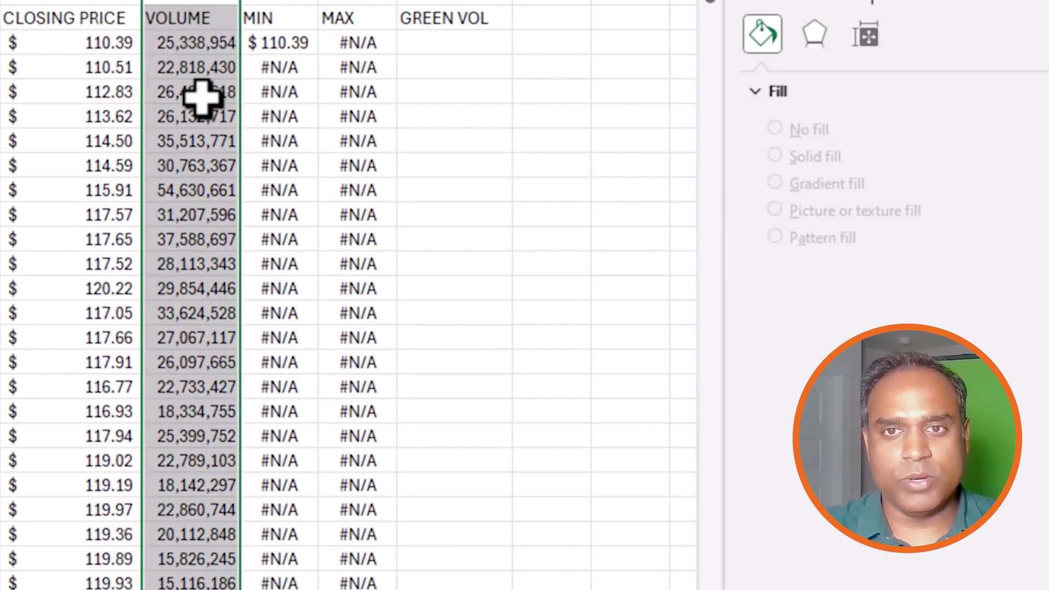
click(471, 55)
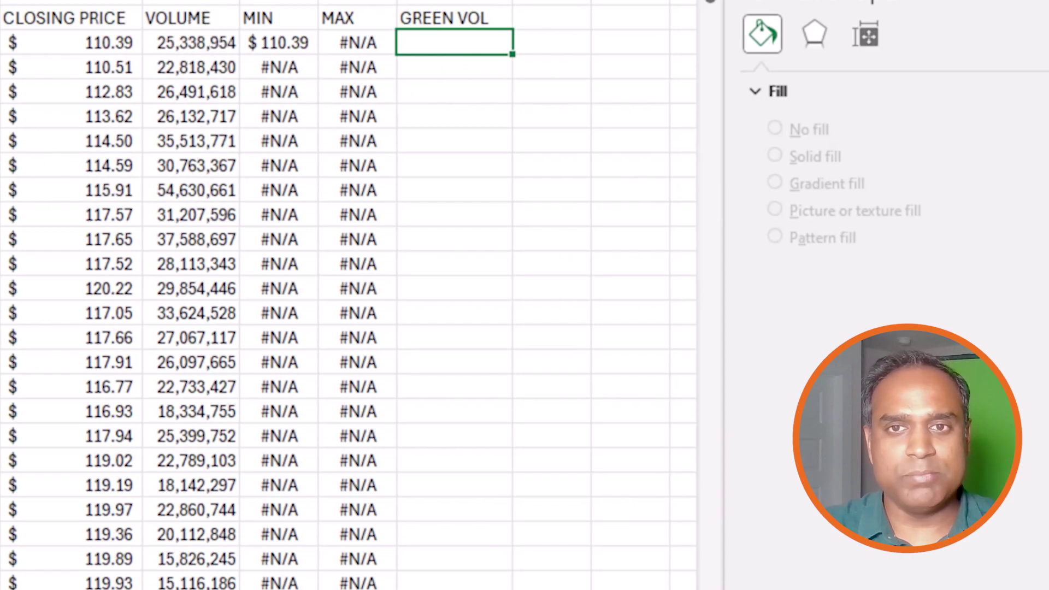
click(196, 0)
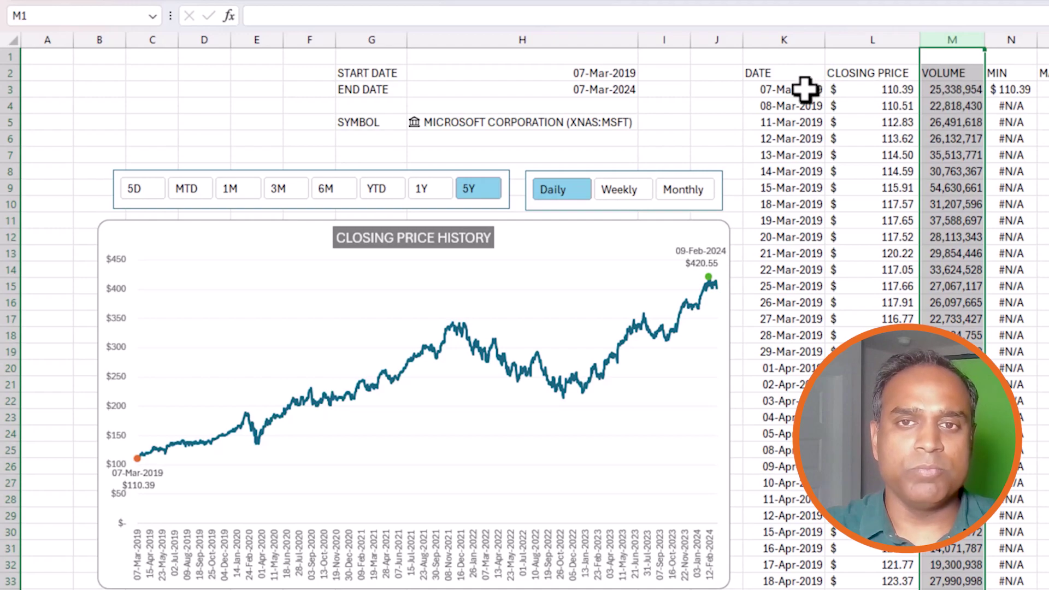
click(803, 89)
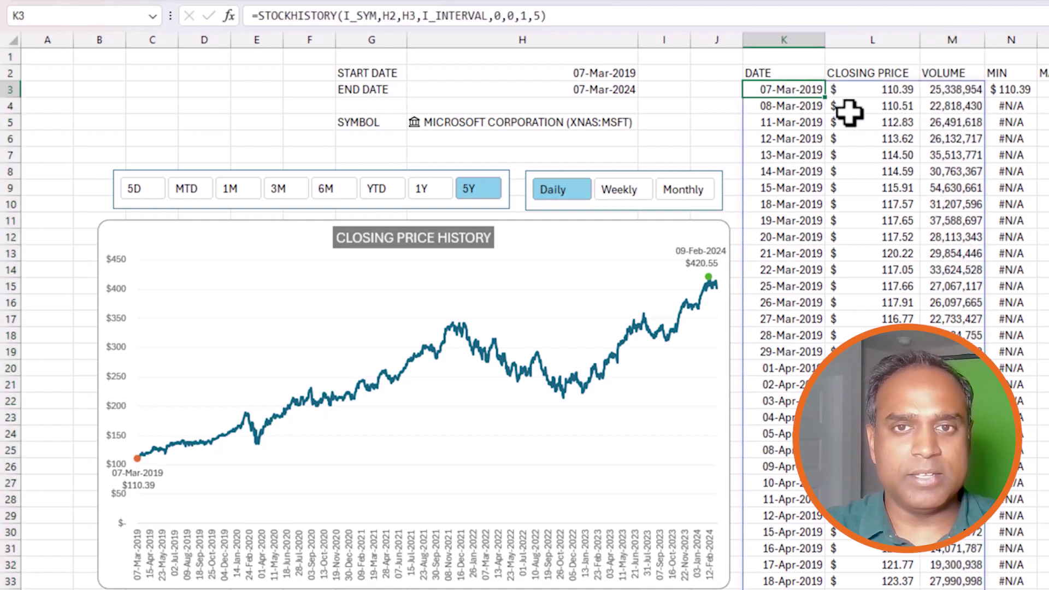
drag(806, 76, 948, 190)
click(804, 90)
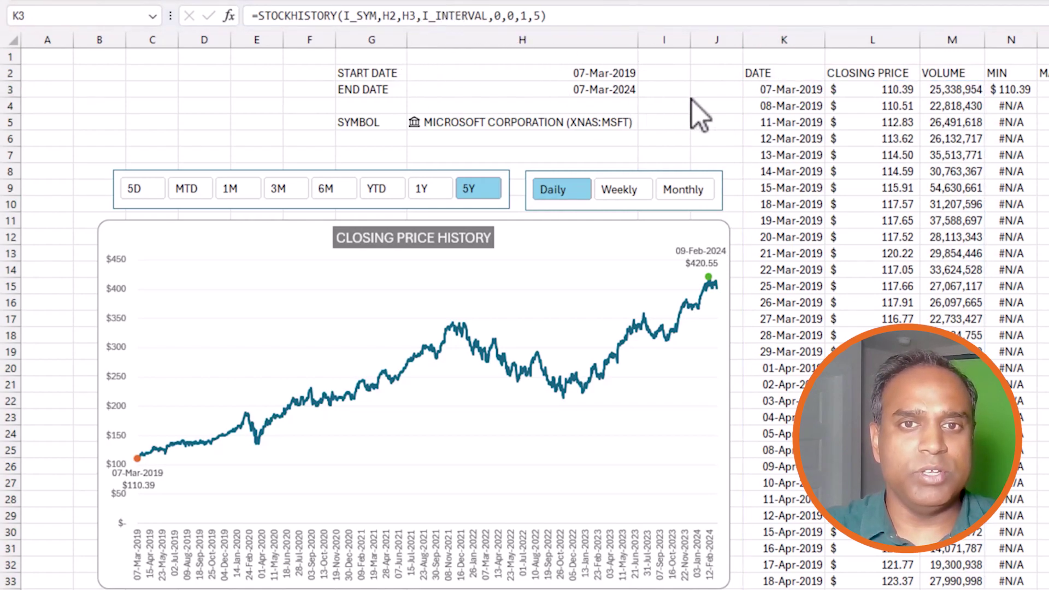
click(771, 93)
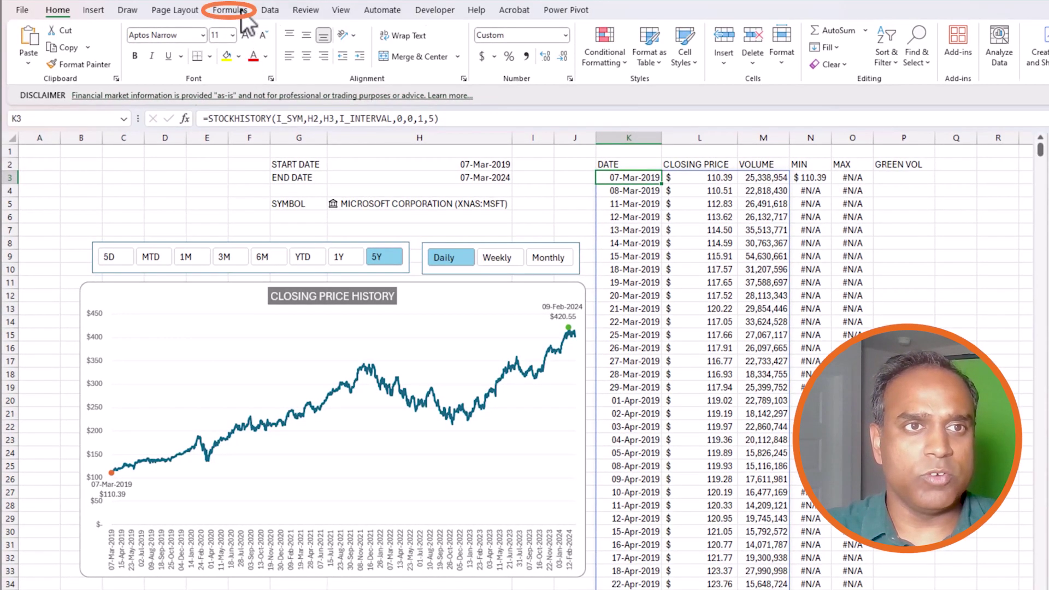
Step: In Name Manager, create R_VOL referring to =INDEX(Sheet1!$K$3#,,3)
click(230, 10)
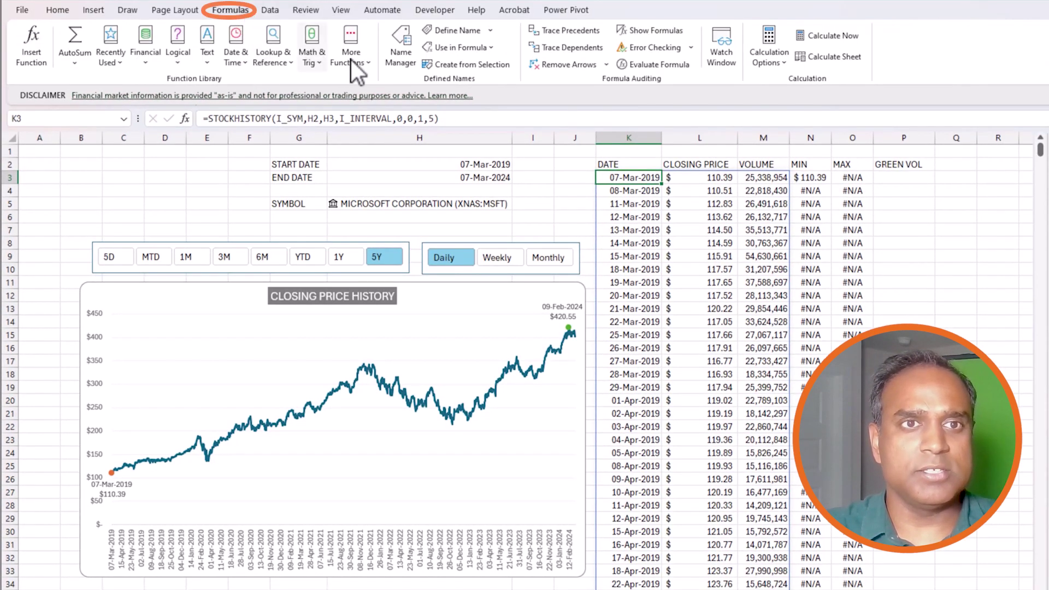
click(396, 55)
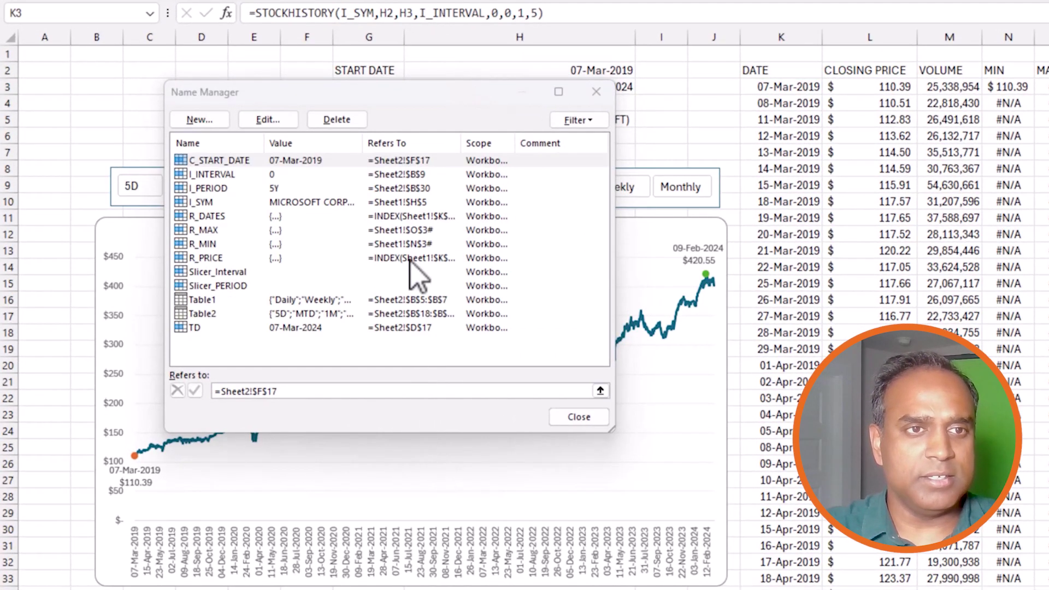
drag(405, 92, 590, 70)
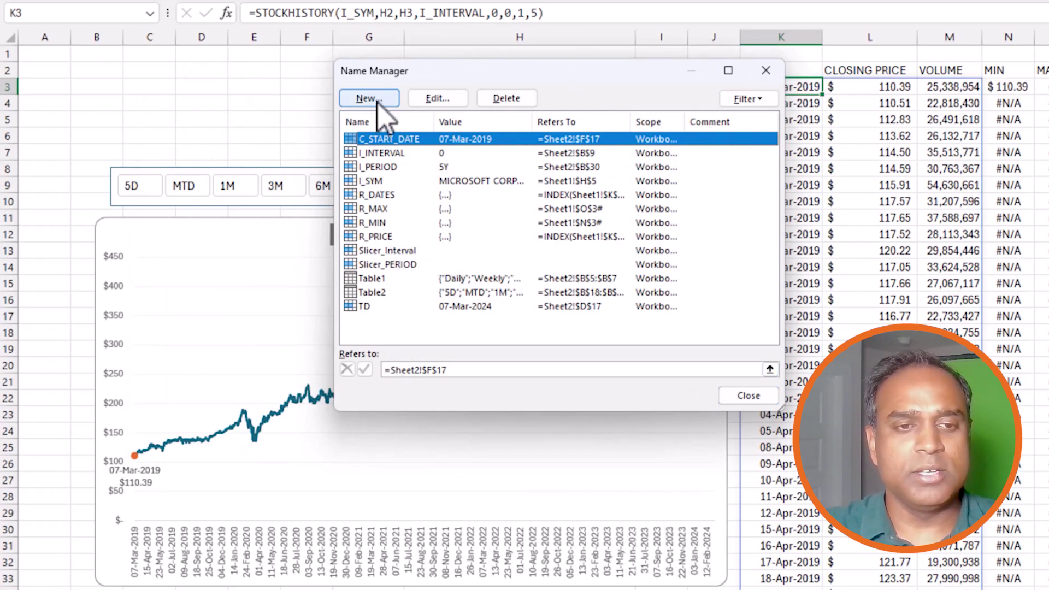
key(Escape)
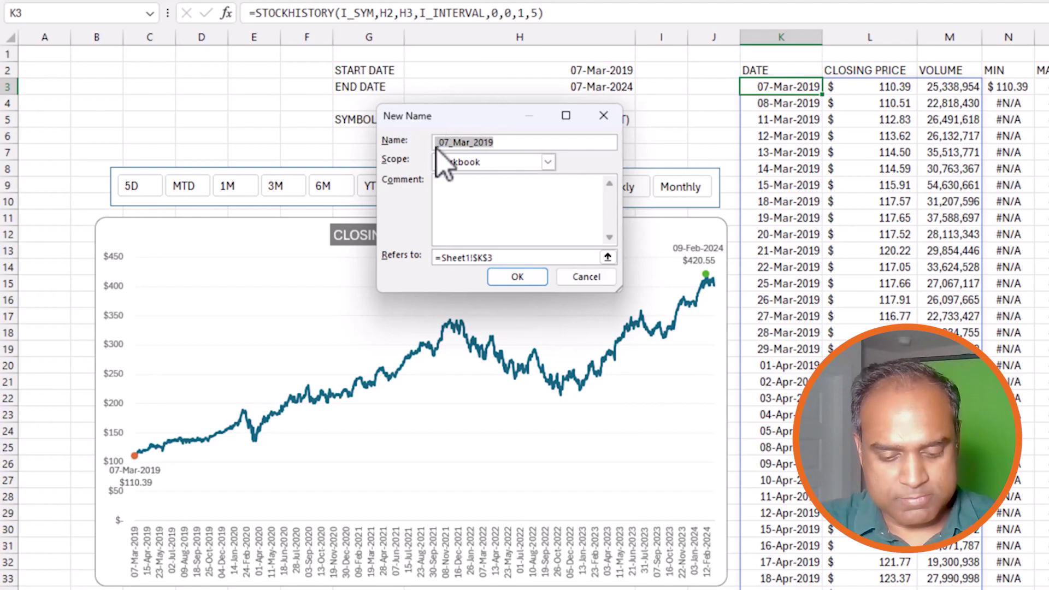
text(R_VOL)
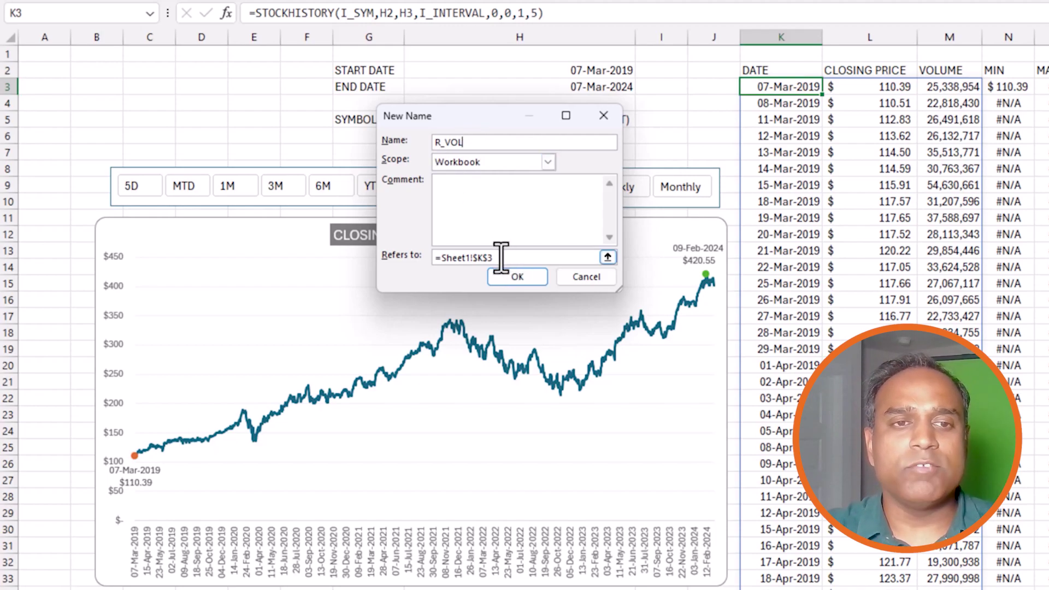
drag(501, 257, 441, 257)
text(INDEX()
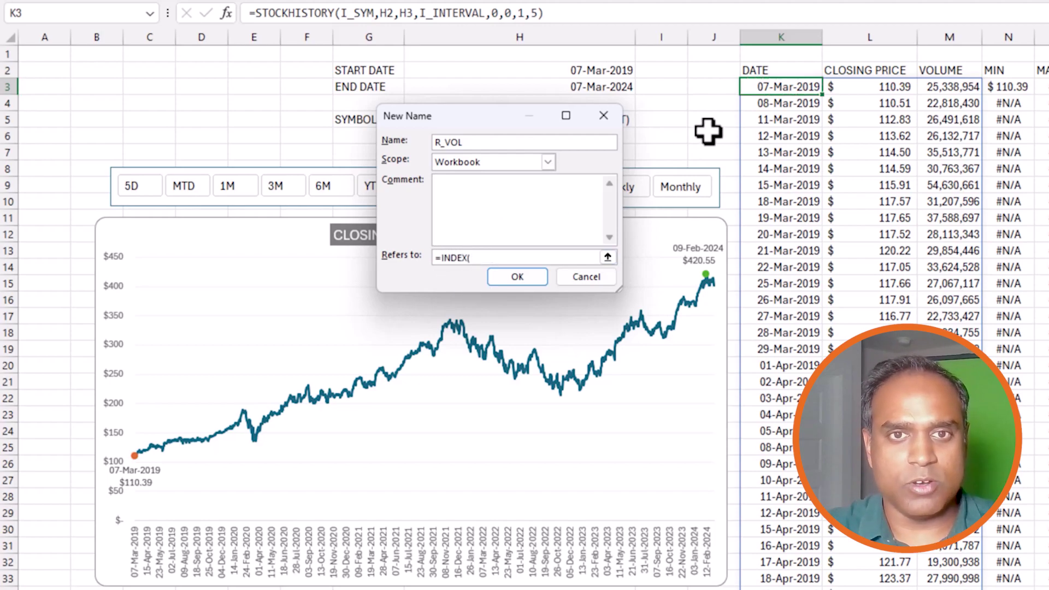
click(787, 89)
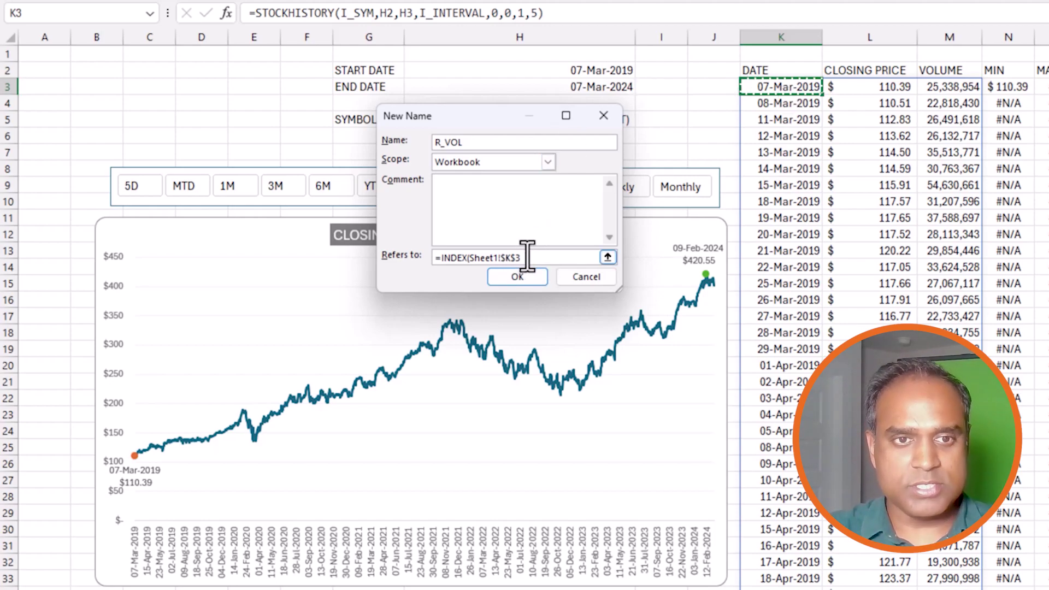
text(#)
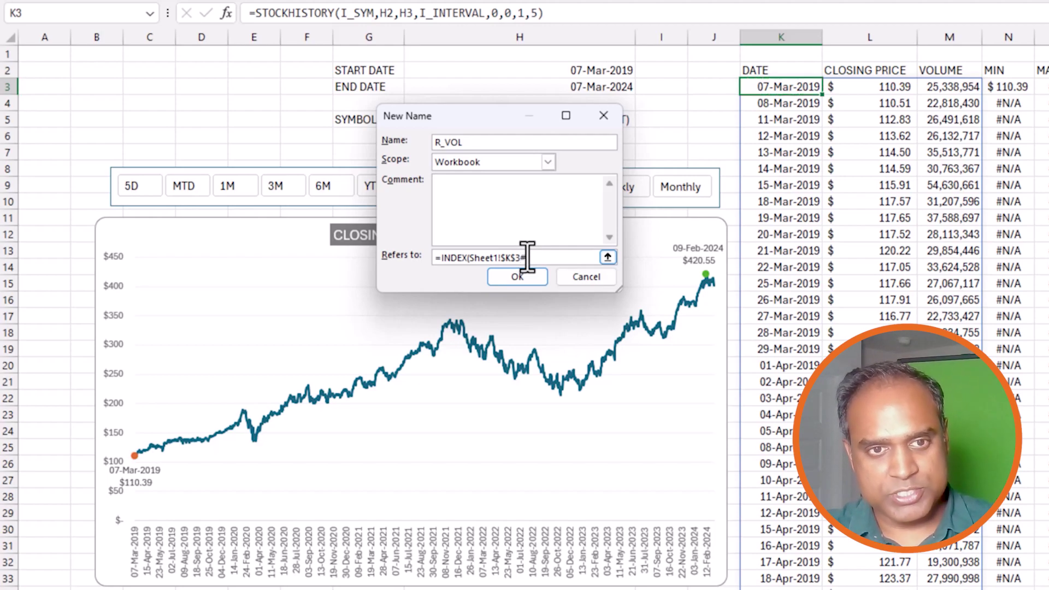
text(,,)
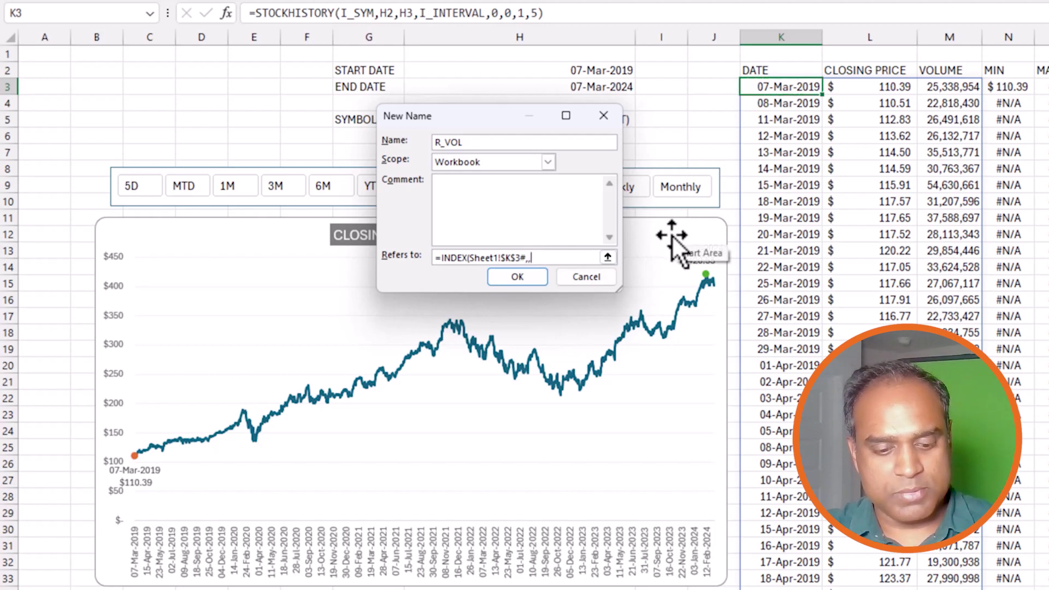
text(3)
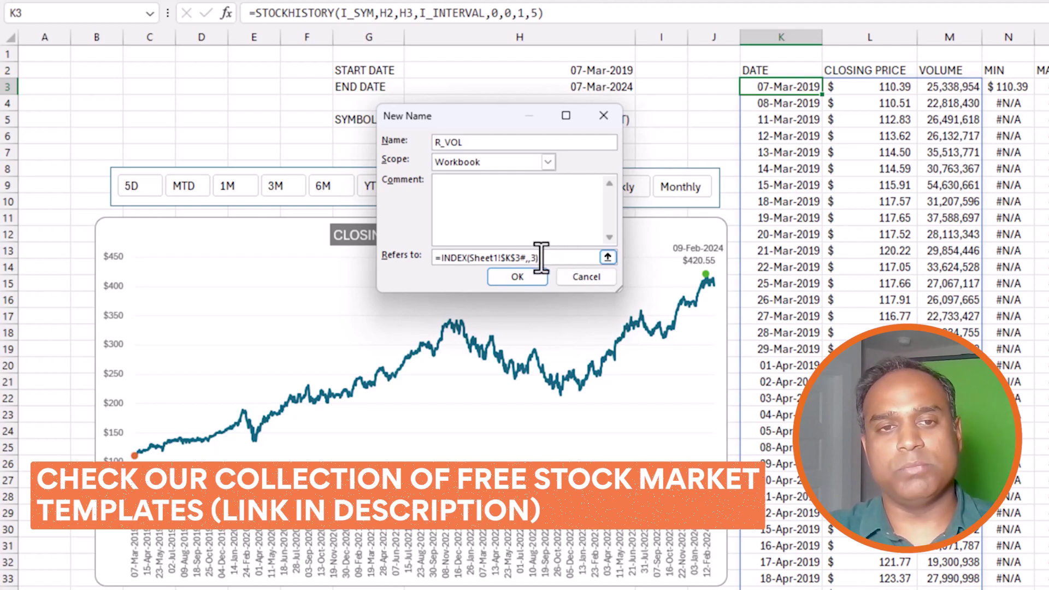
click(530, 280)
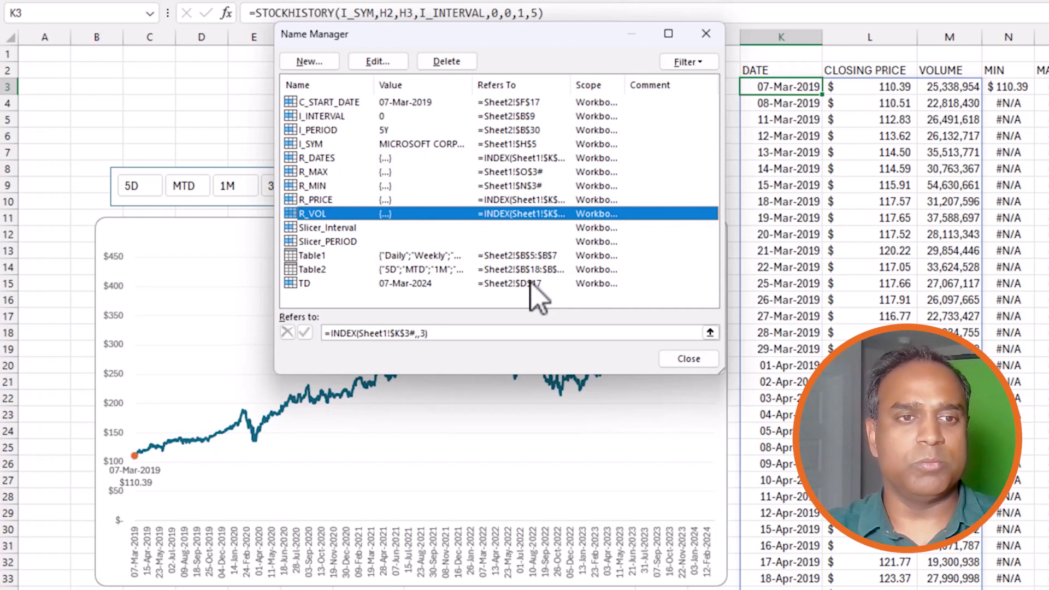
Step: Enter =IF(R_PRICE>OFFSET(R_PRICE,-1,0,ROWS(R_PRICE)),R_VOL,NA()) in P3 so up-day volumes spill down
click(680, 361)
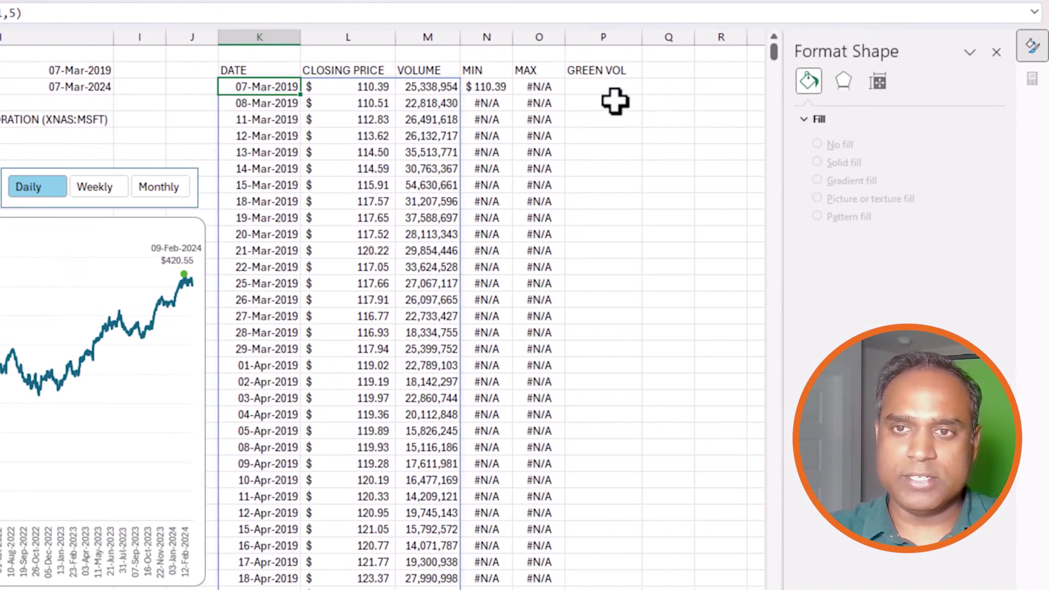
click(609, 88)
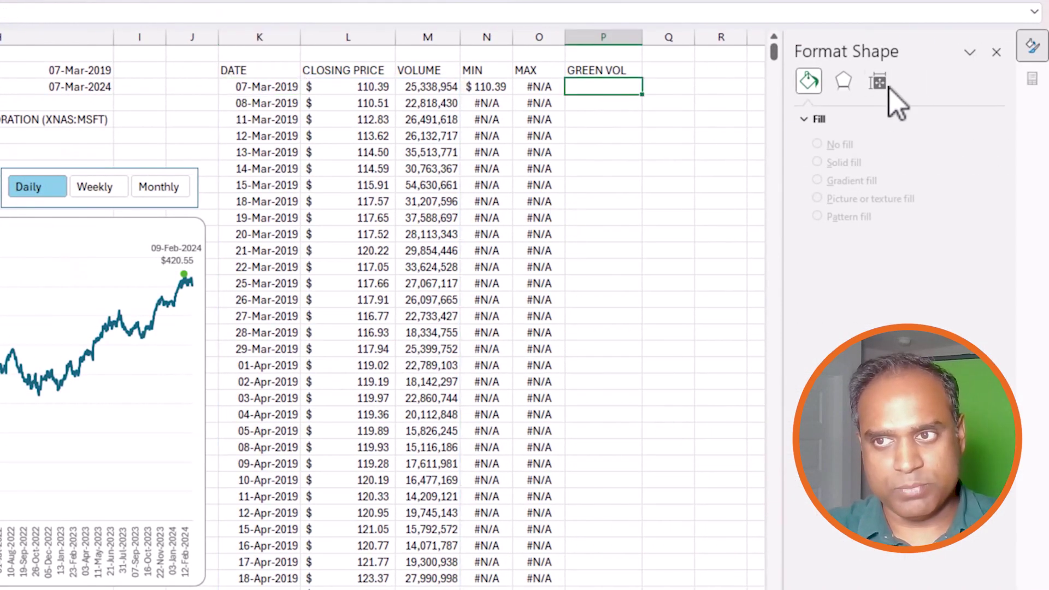
click(996, 53)
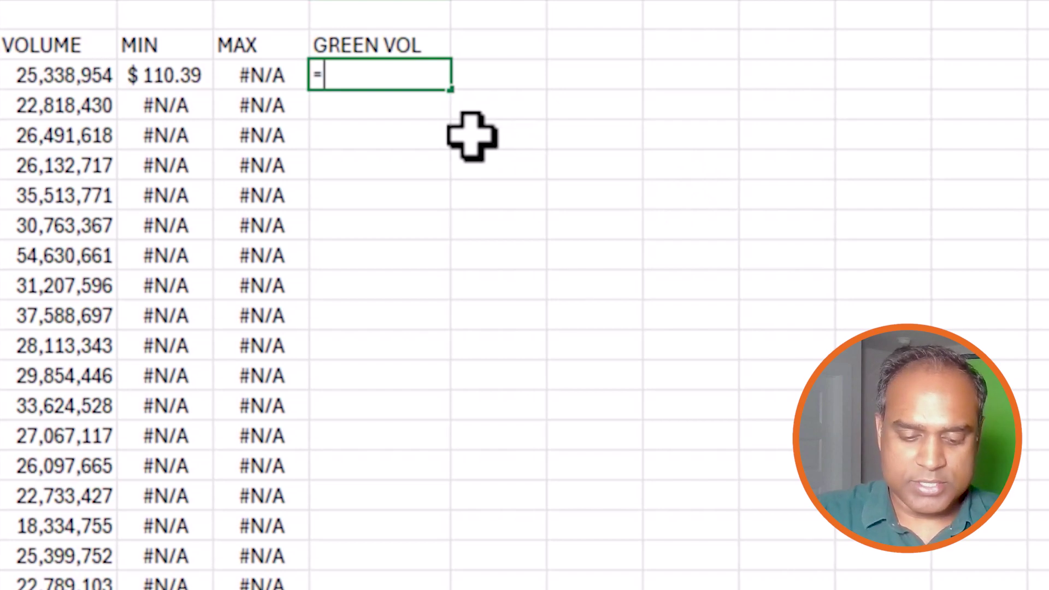
text(=IF()
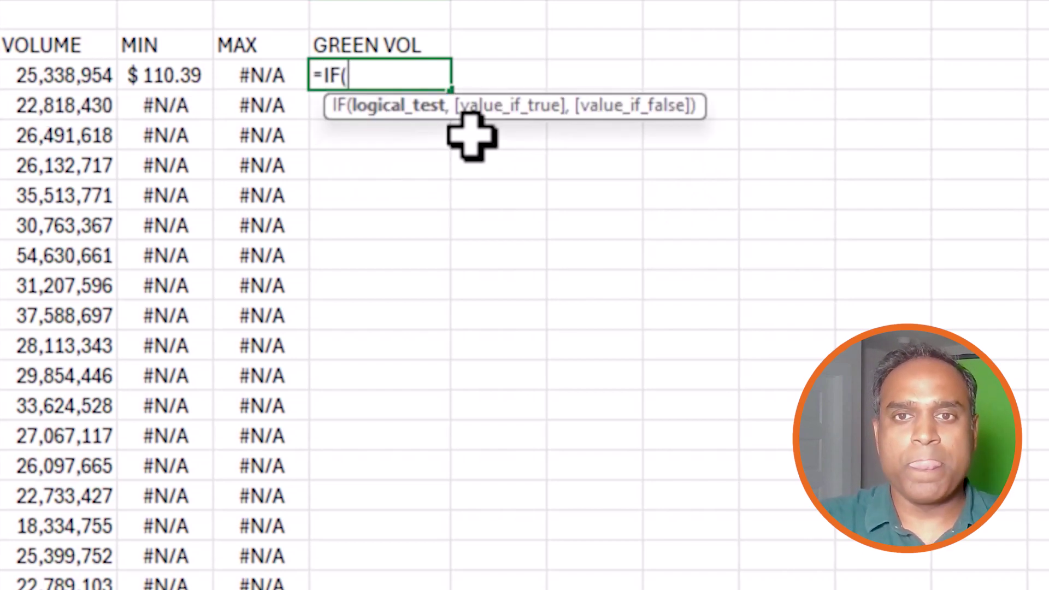
text(R_PRICE)
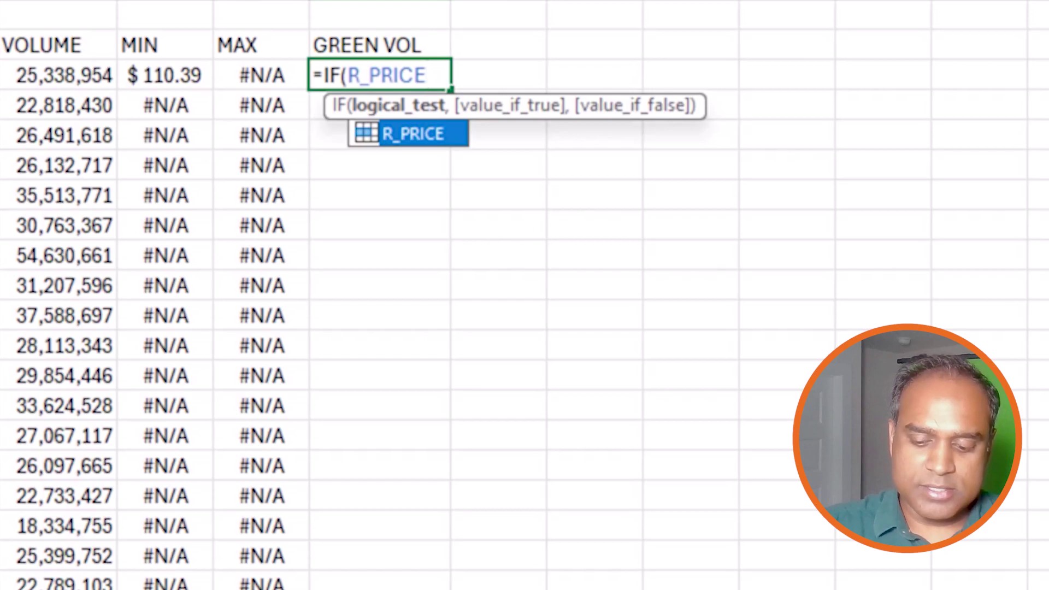
text(>OF)
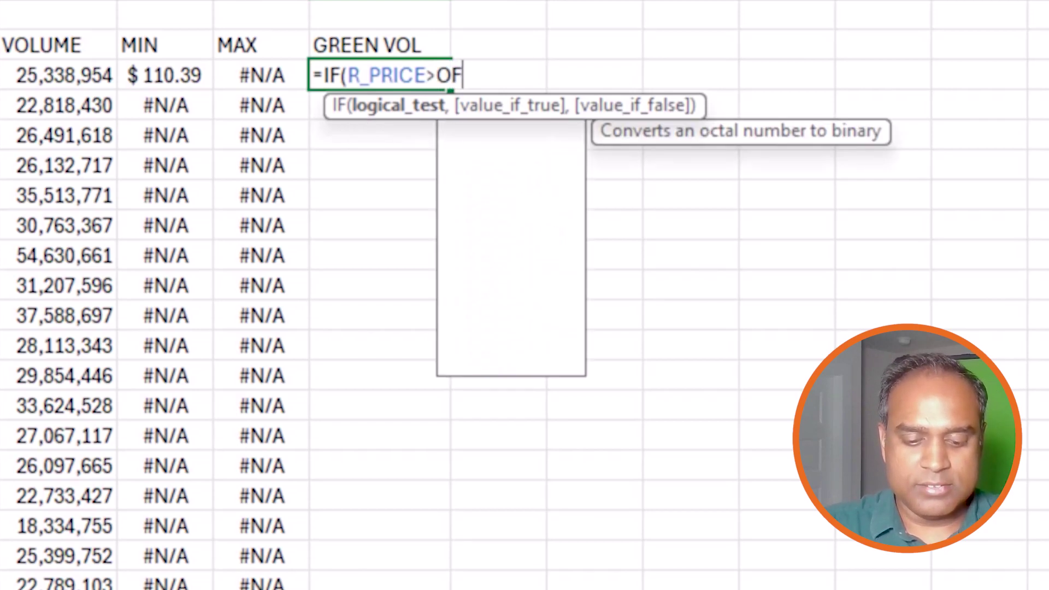
text(FSET()
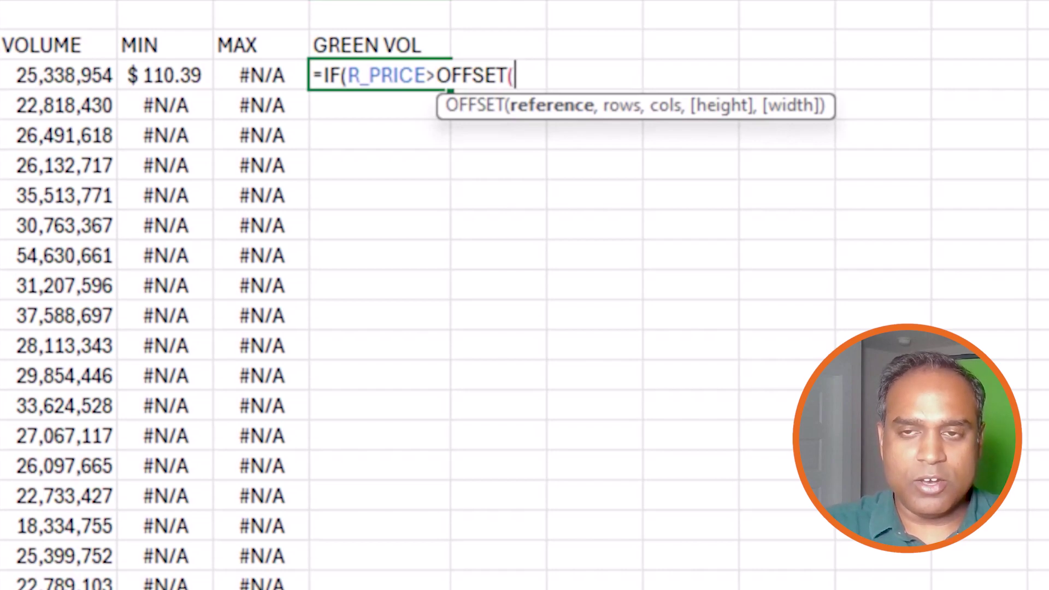
text(R_PRICE,-1)
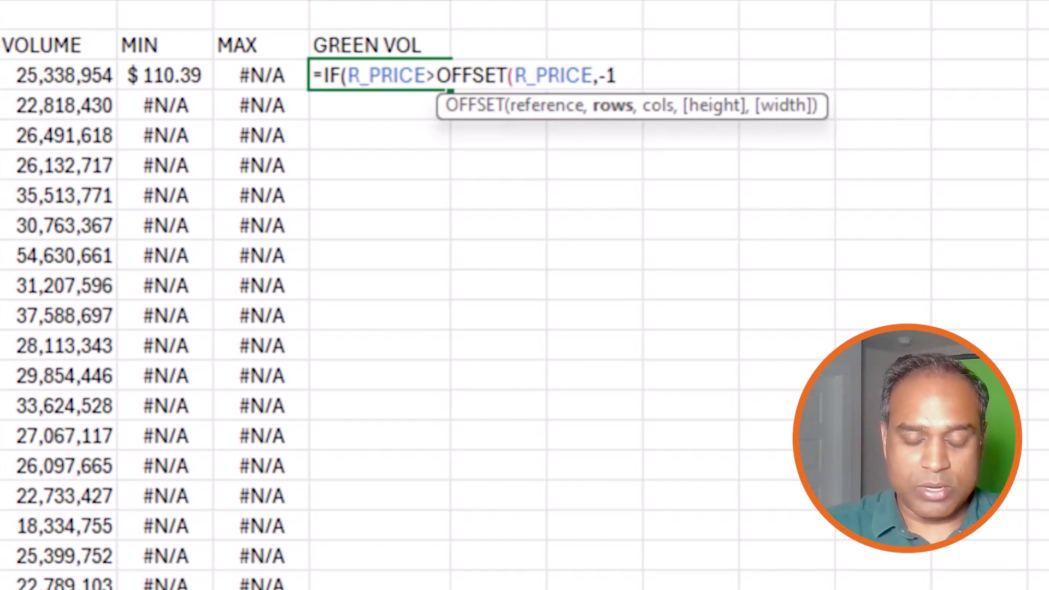
text(,)
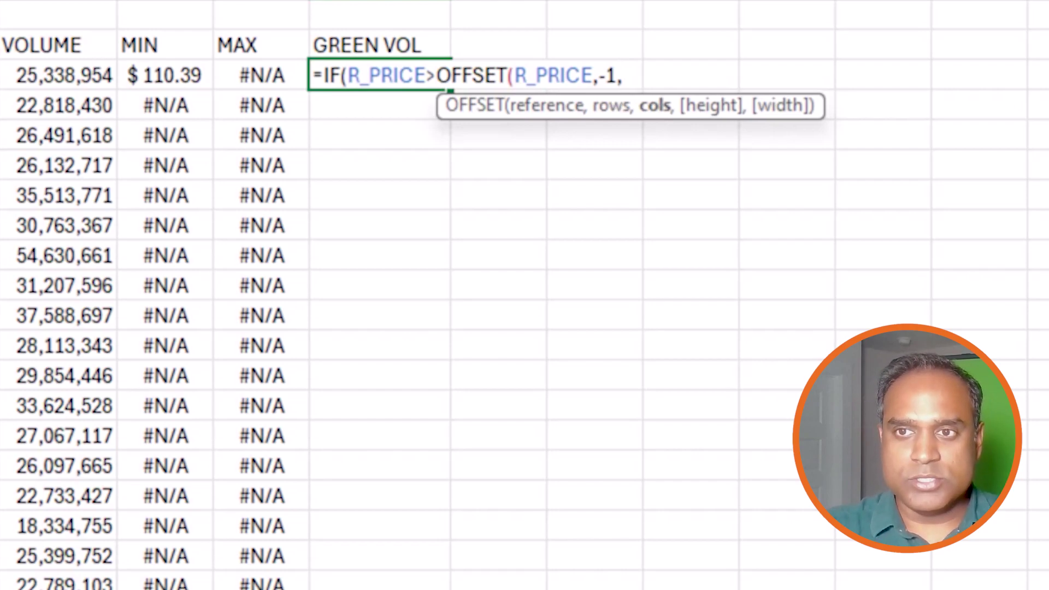
text(0,)
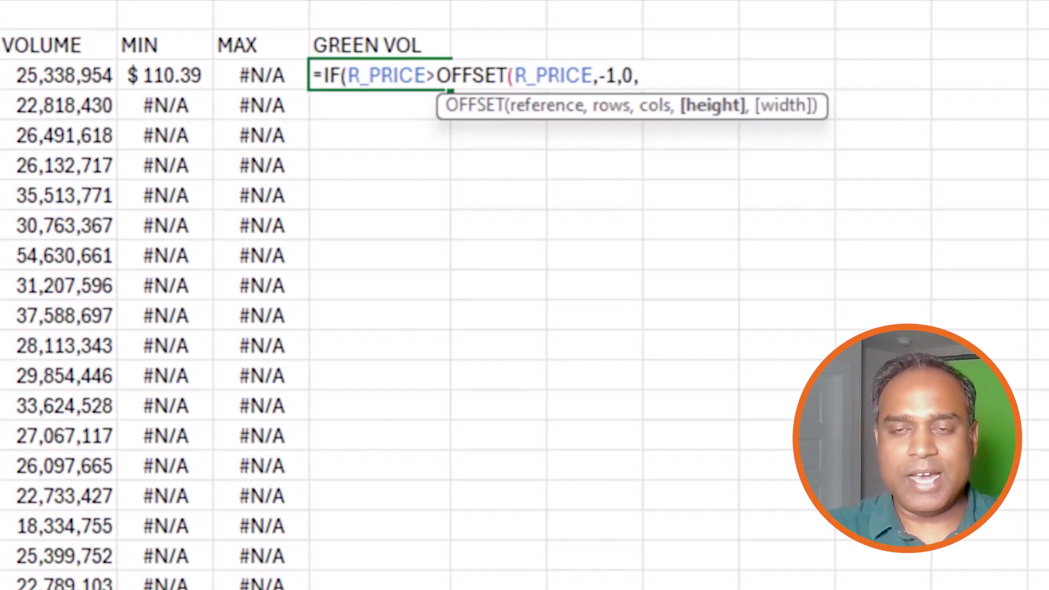
text(ROWS()
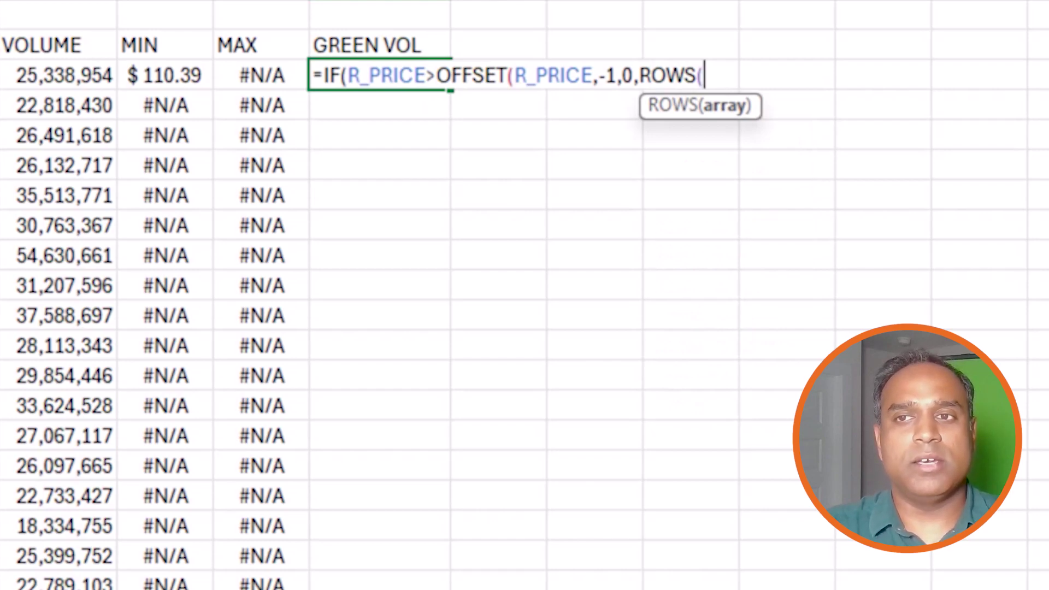
text(R_PR)
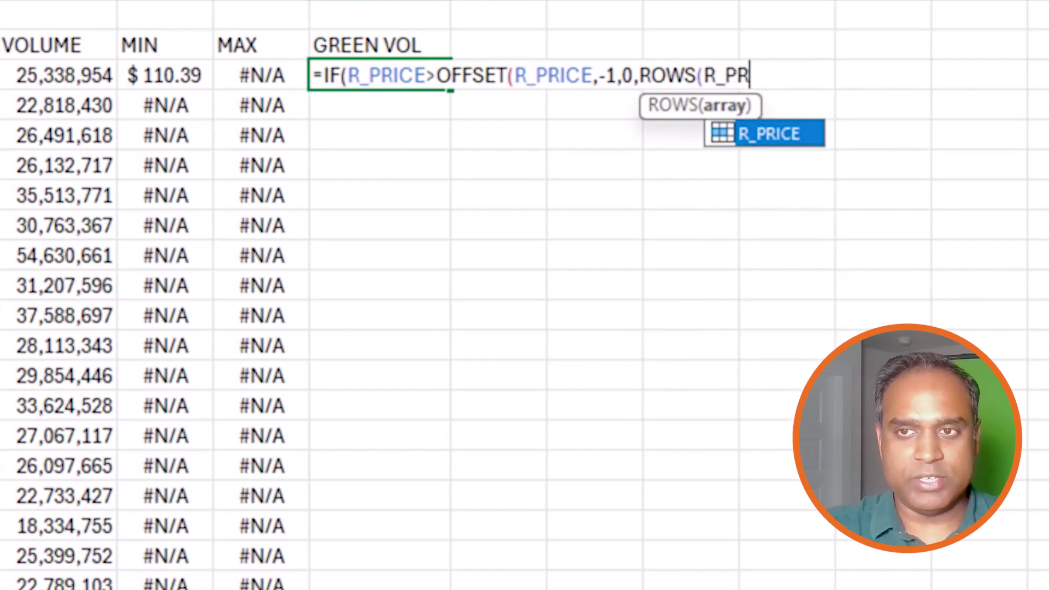
key(BackSpace)
text(RICE))
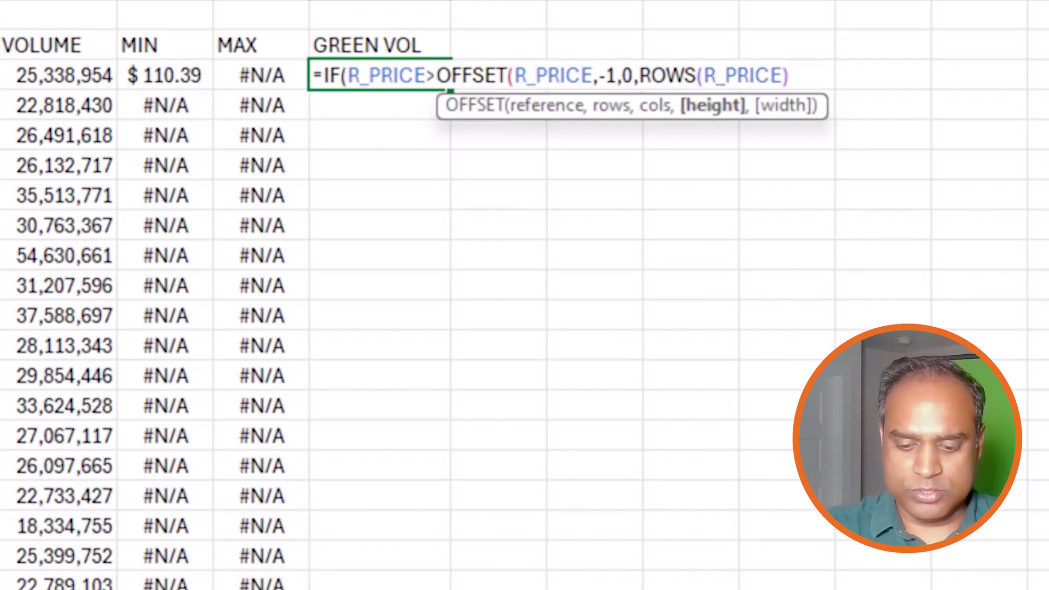
text())
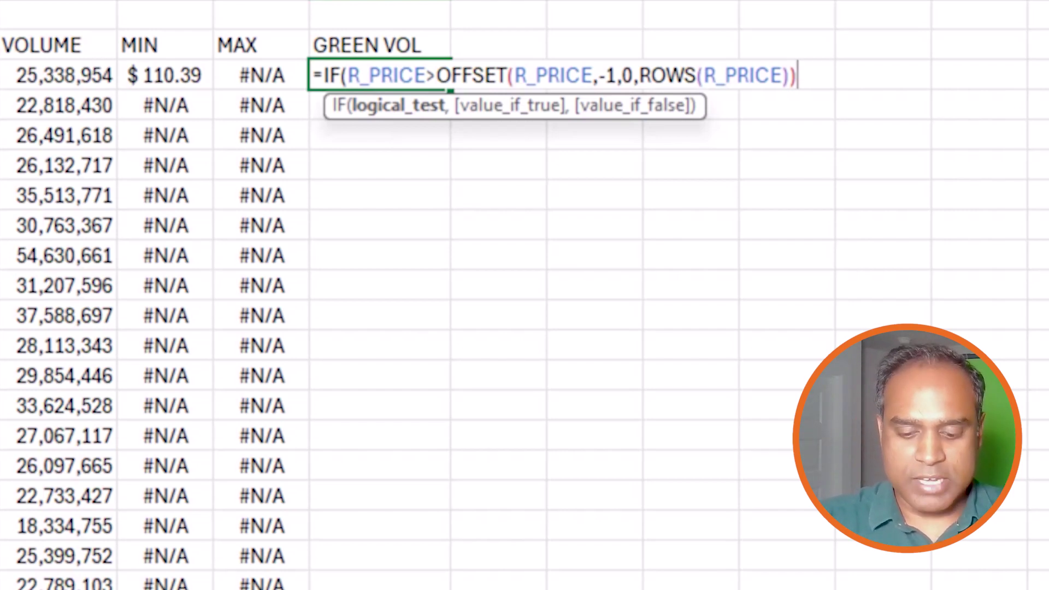
text(,)
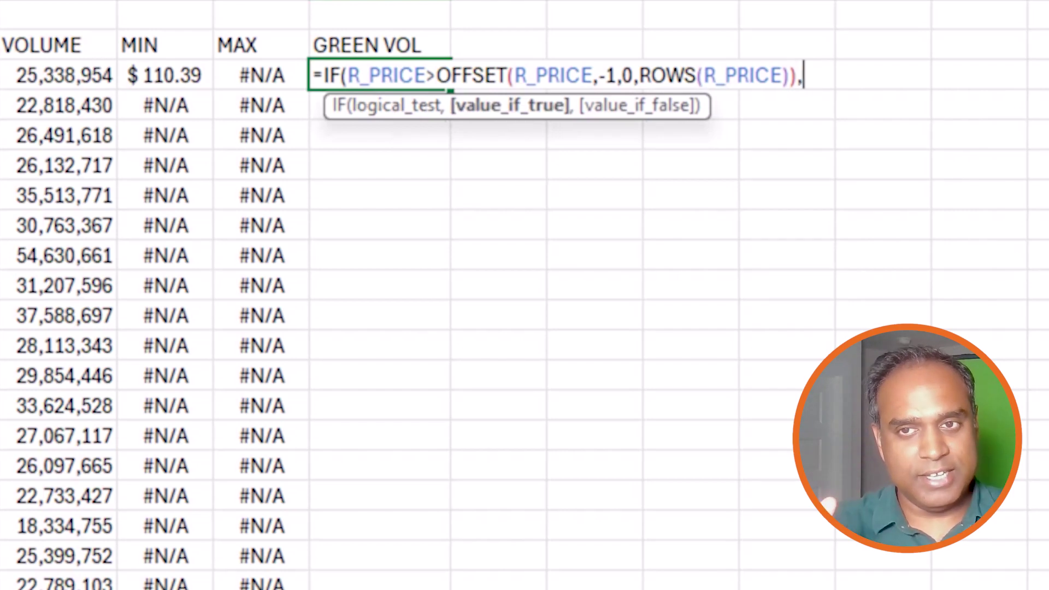
text(R_VOL)
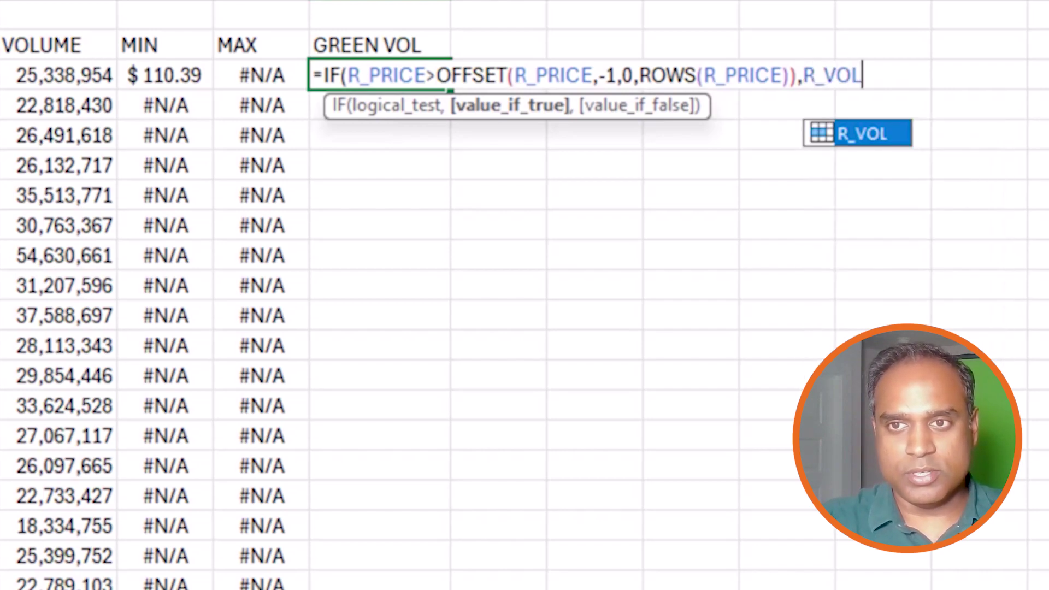
text(,)
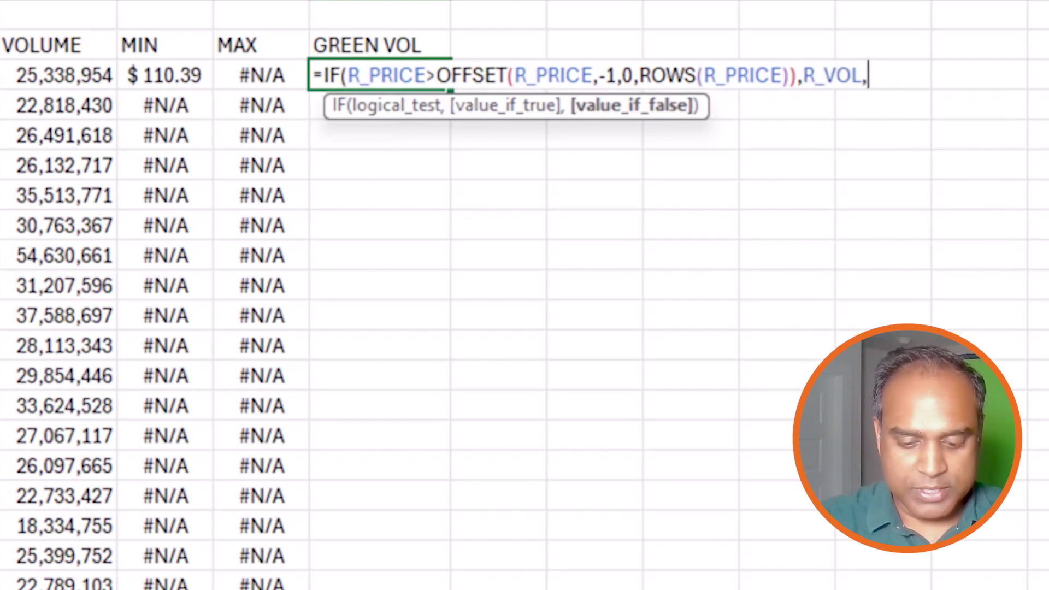
text(NA())
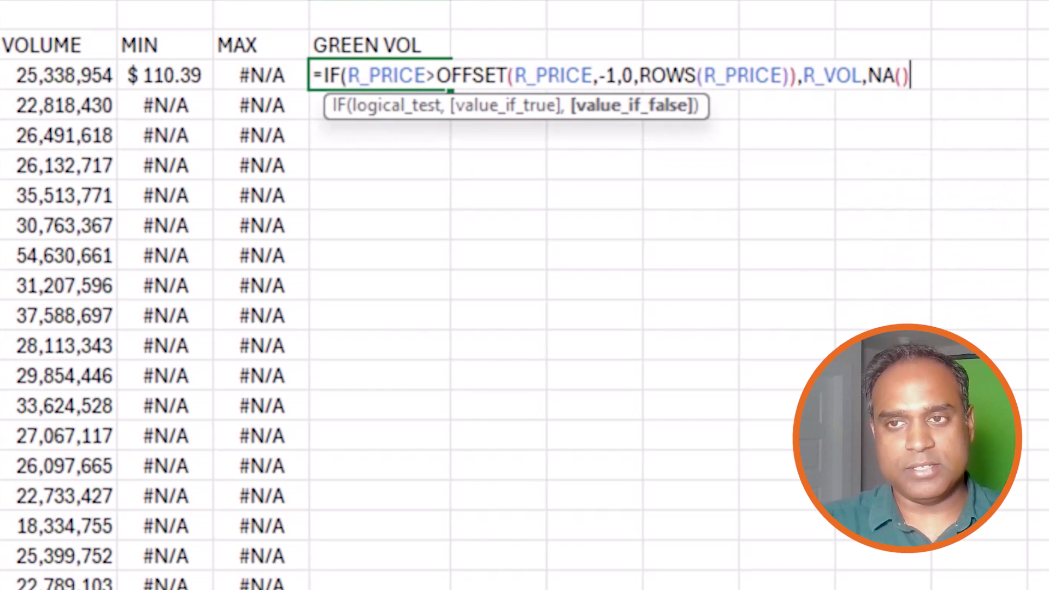
text())
key(Return)
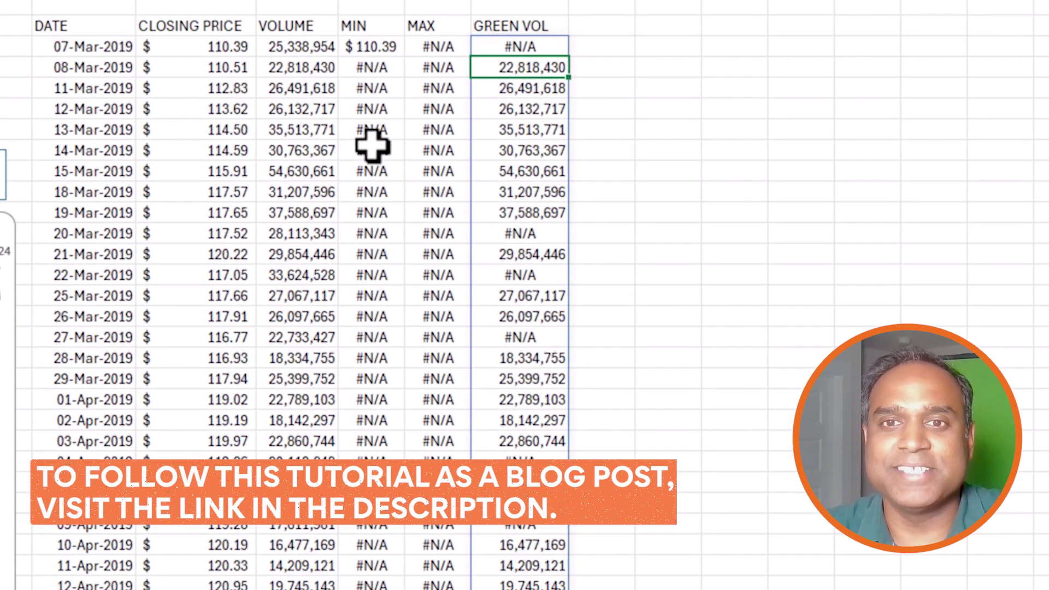
click(235, 48)
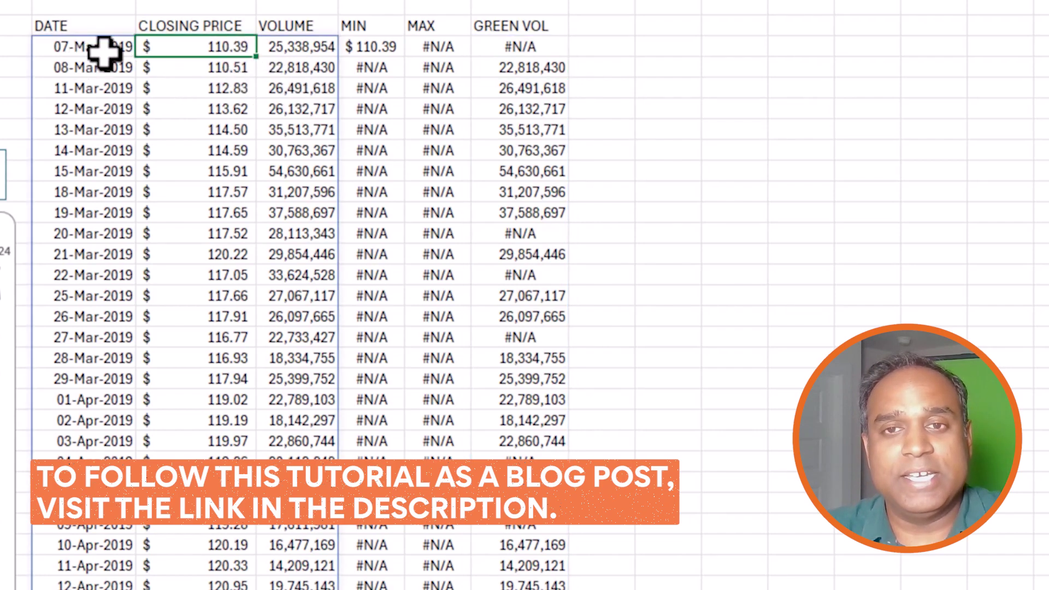
click(248, 64)
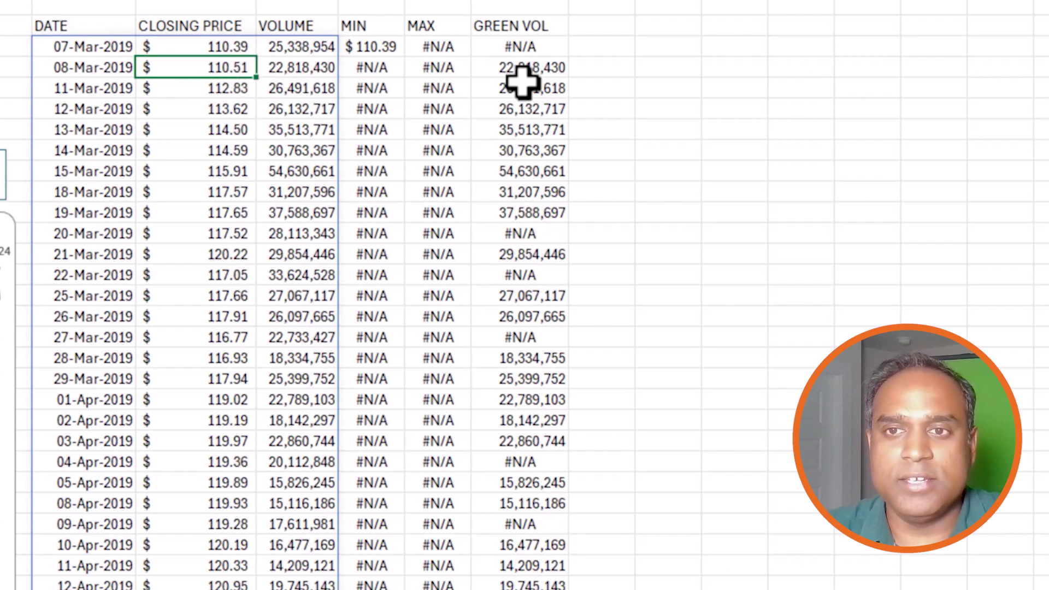
click(554, 68)
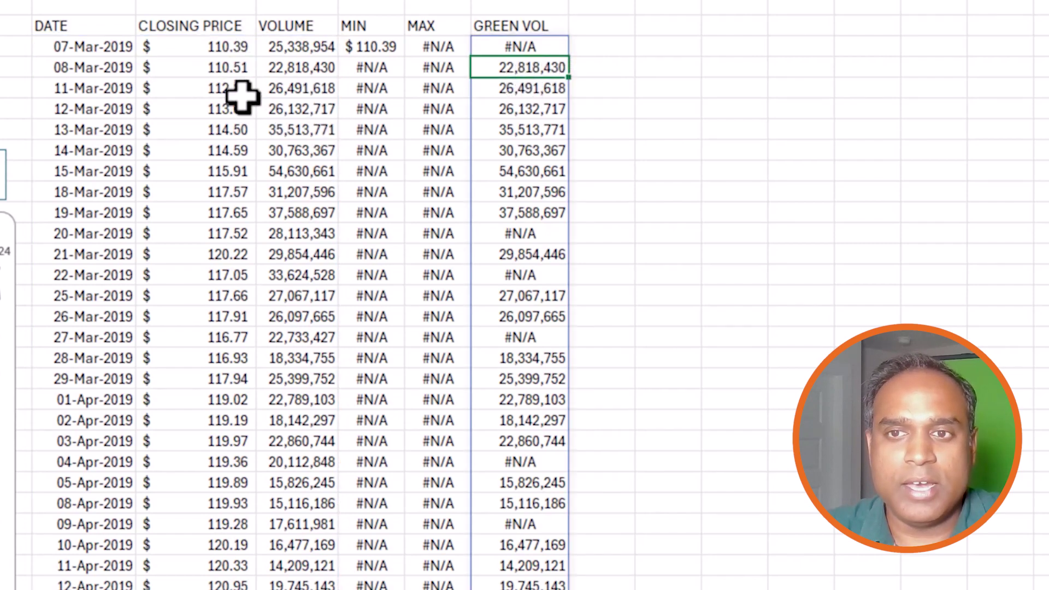
click(511, 234)
click(208, 234)
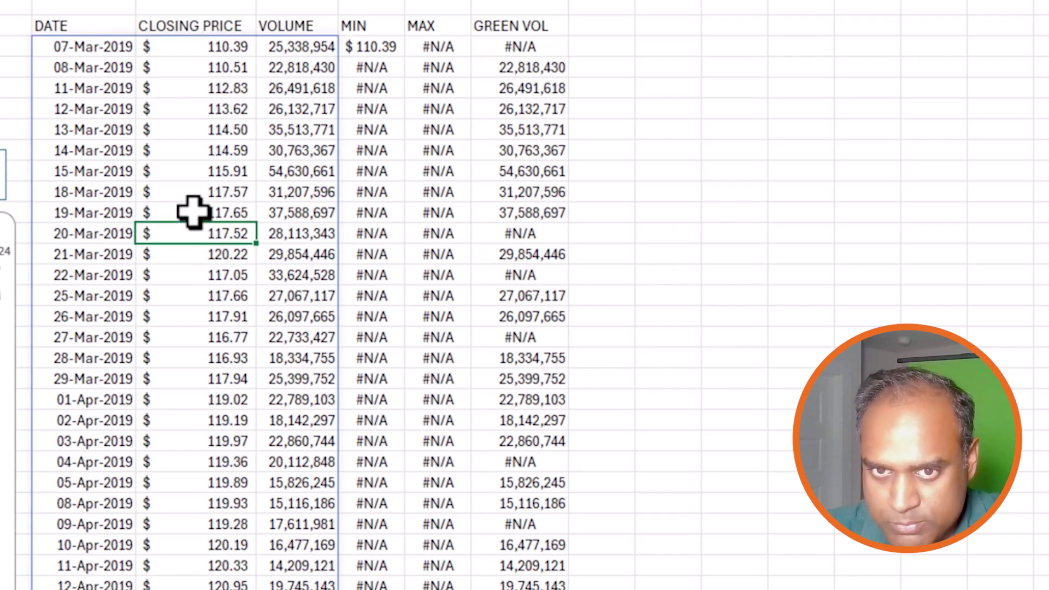
click(192, 213)
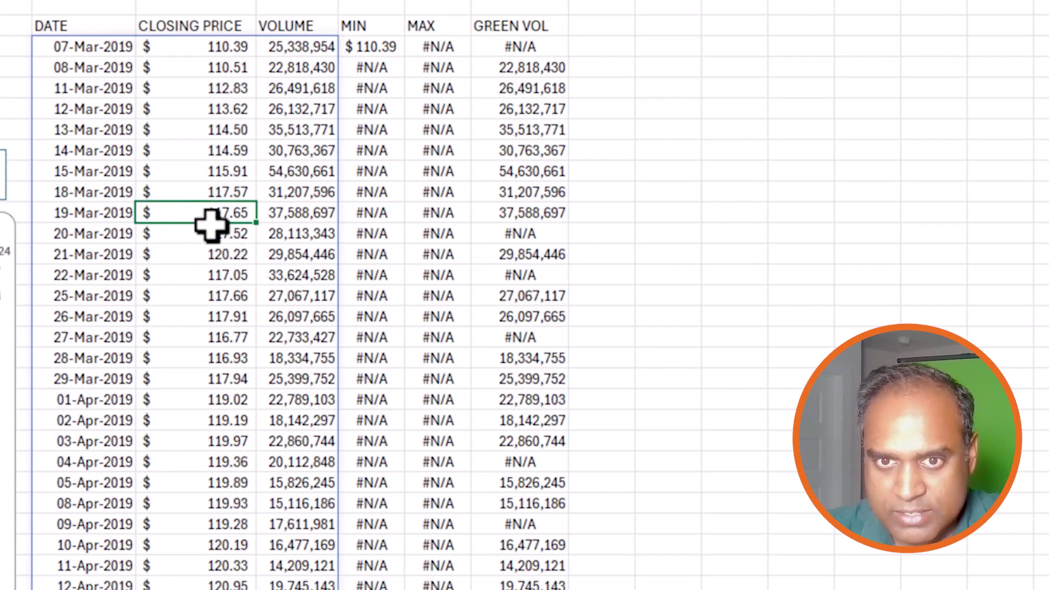
click(252, 235)
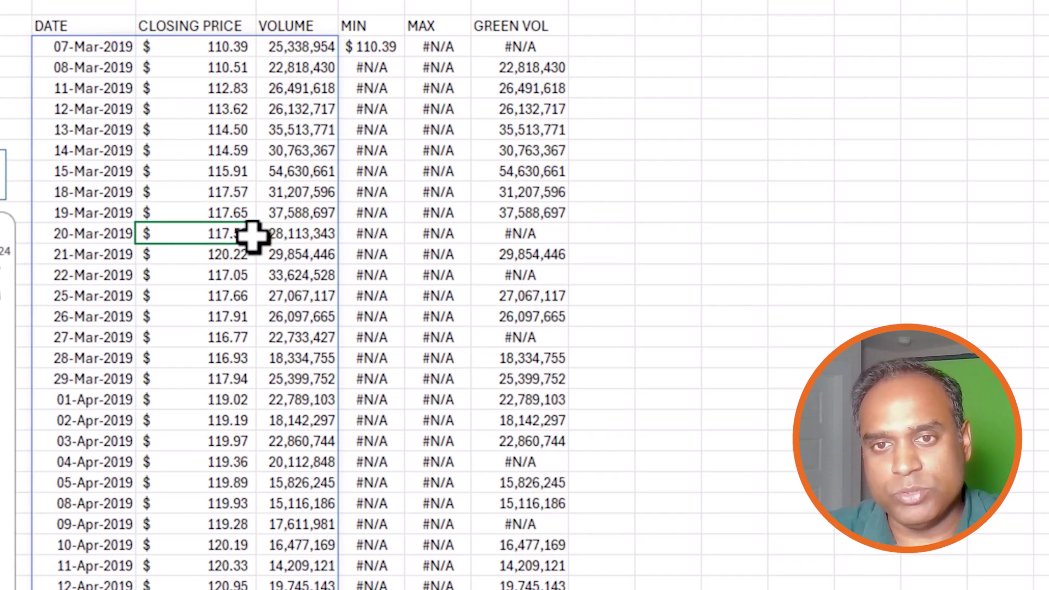
click(549, 236)
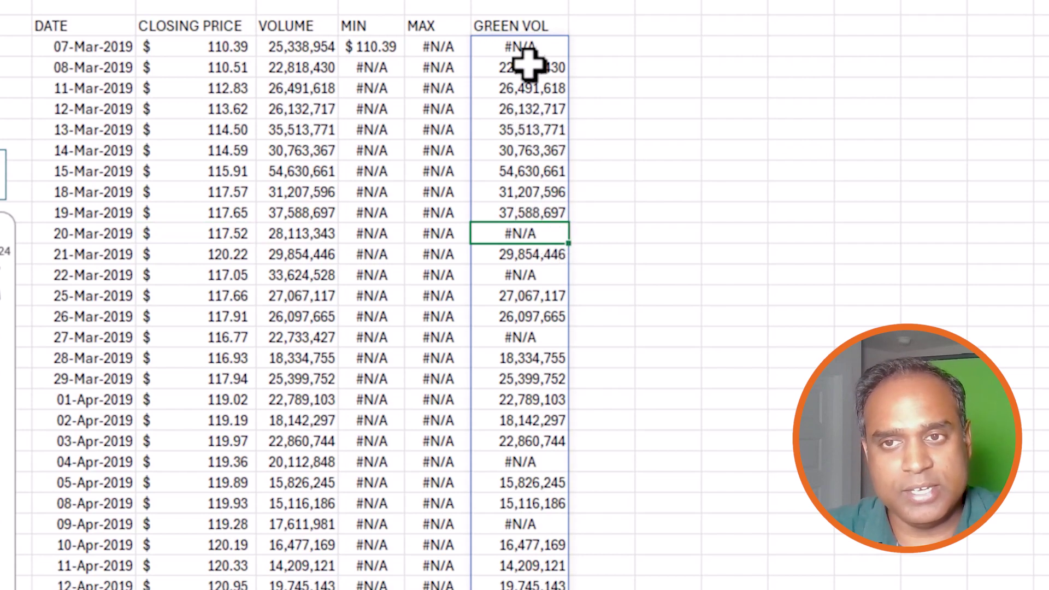
click(528, 49)
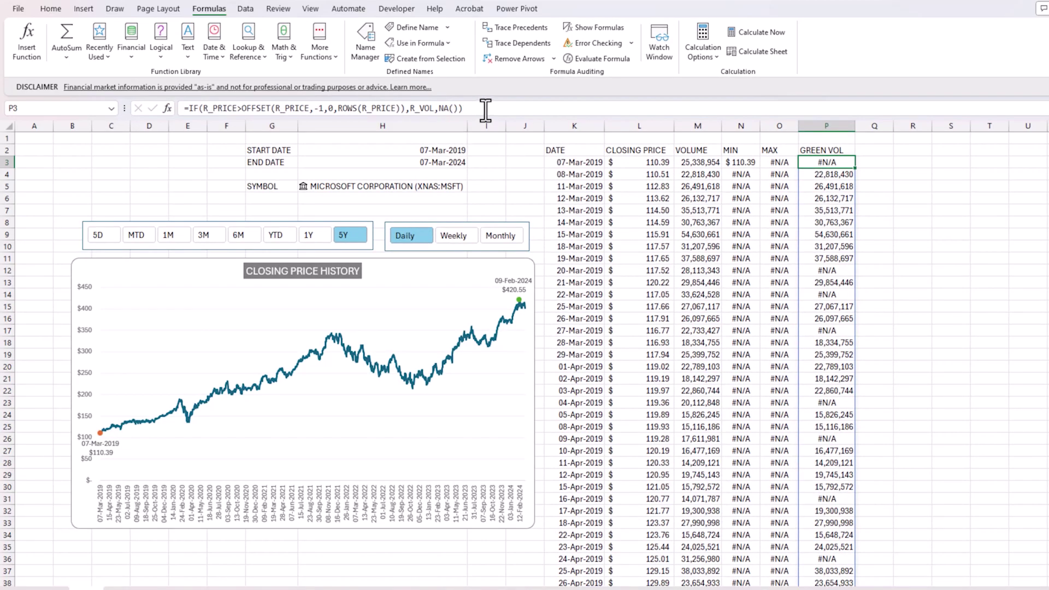
Step: Copy the GREEN VOL formula into Q3 with < instead of > to spill down-day volumes
drag(481, 108, 186, 107)
key(ctrl+c)
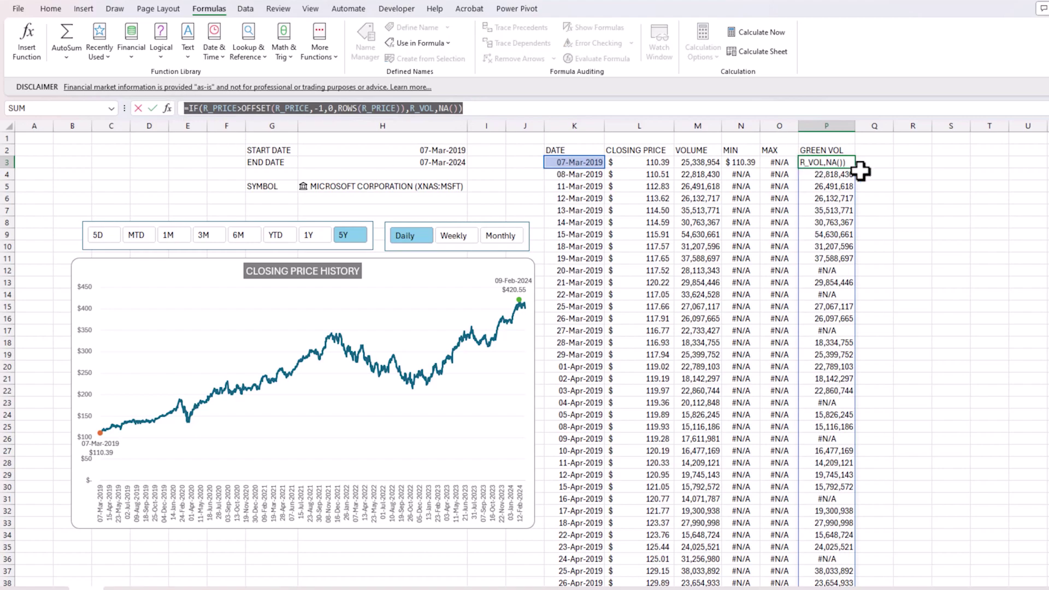
key(Escape)
click(882, 164)
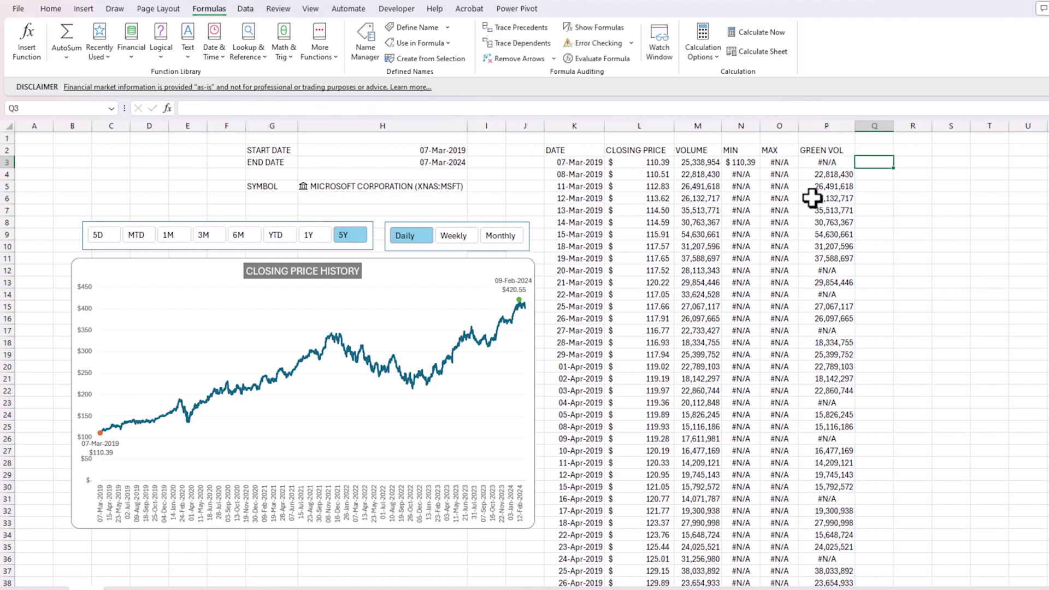
click(525, 107)
key(ctrl+v)
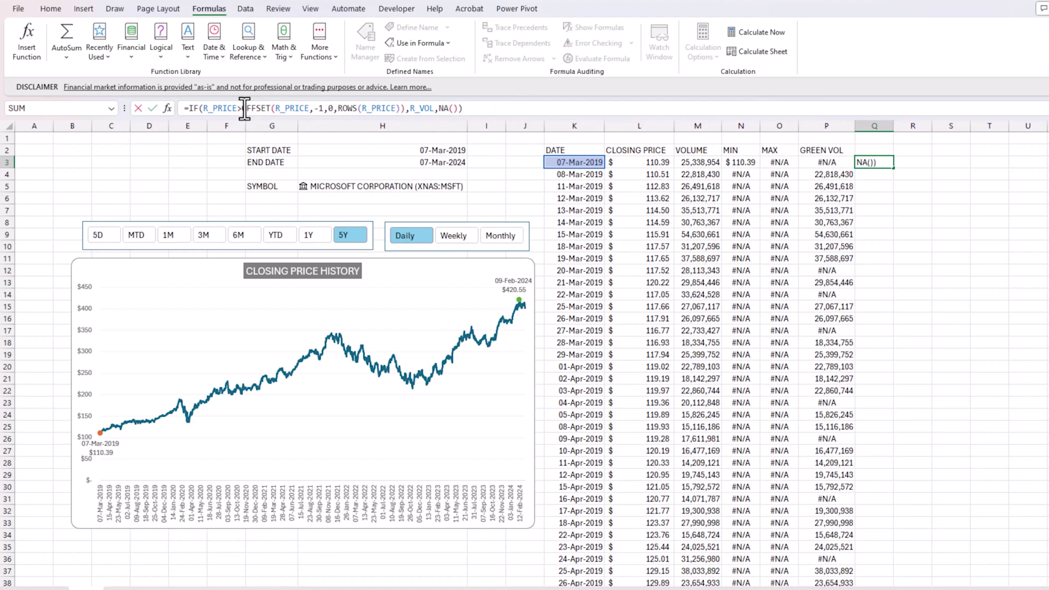
click(244, 107)
key(BackSpace)
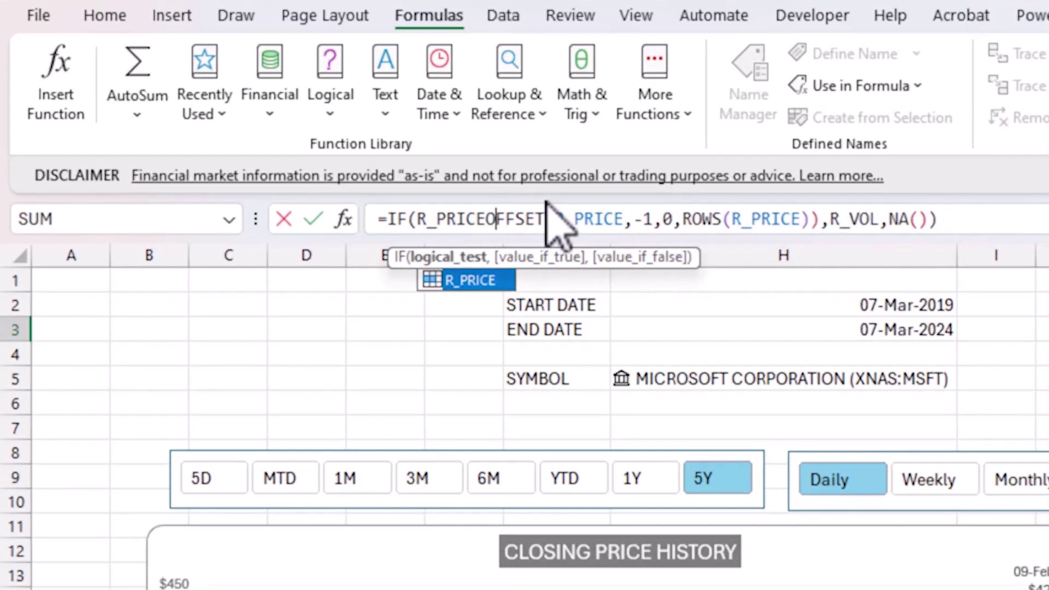
text(<)
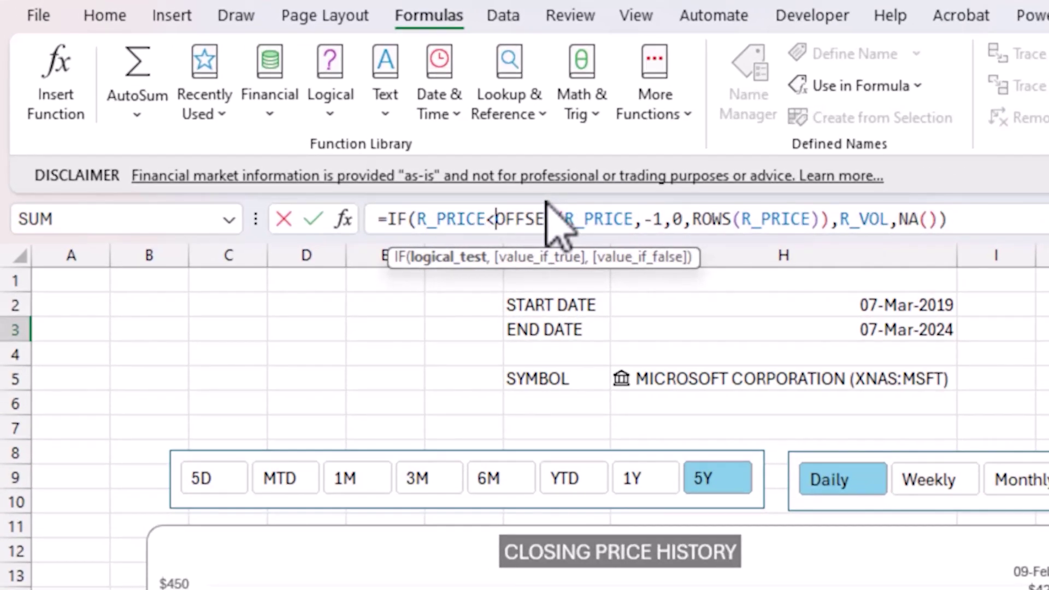
click(886, 219)
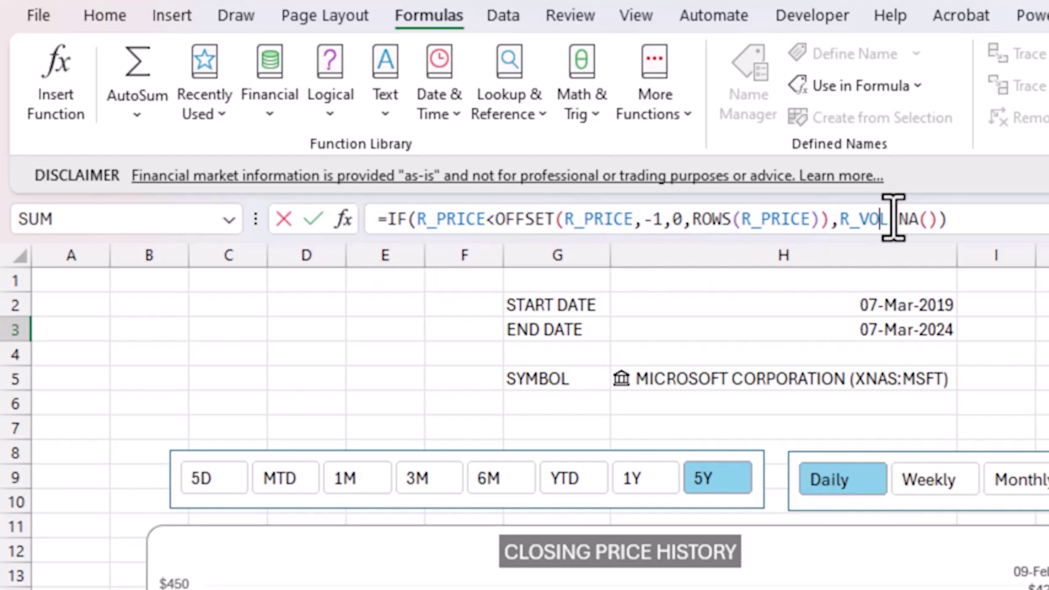
key(Return)
key(Up)
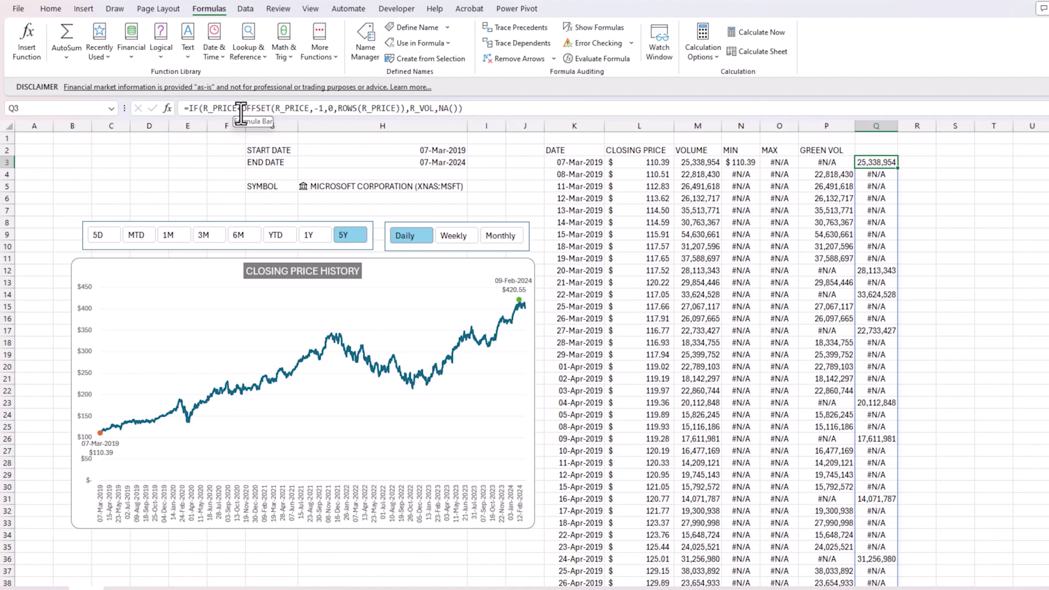
Step: Head column Q as RED VOL and widen it
click(893, 150)
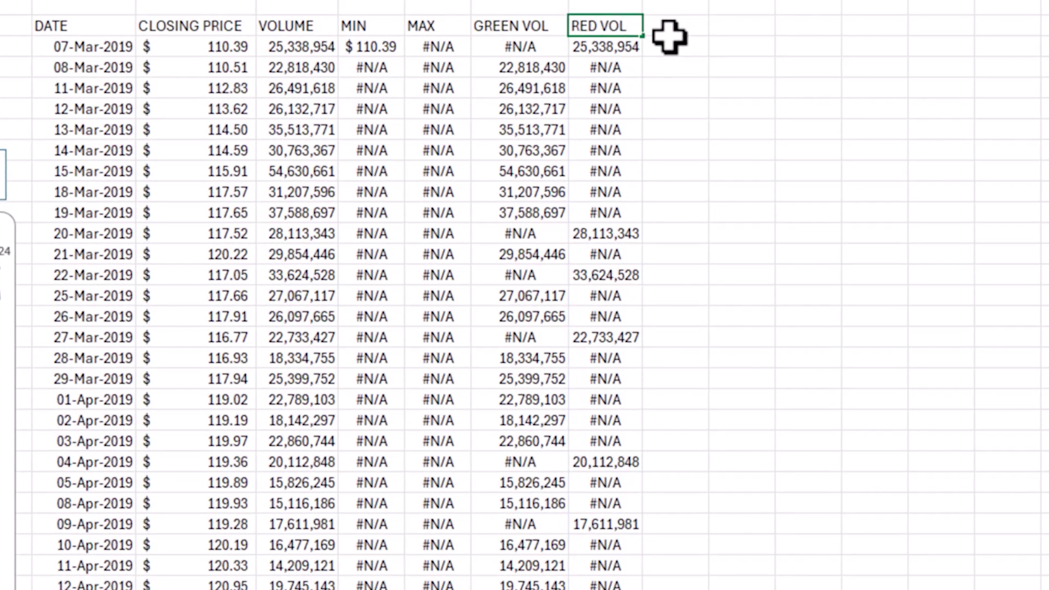
key(Down)
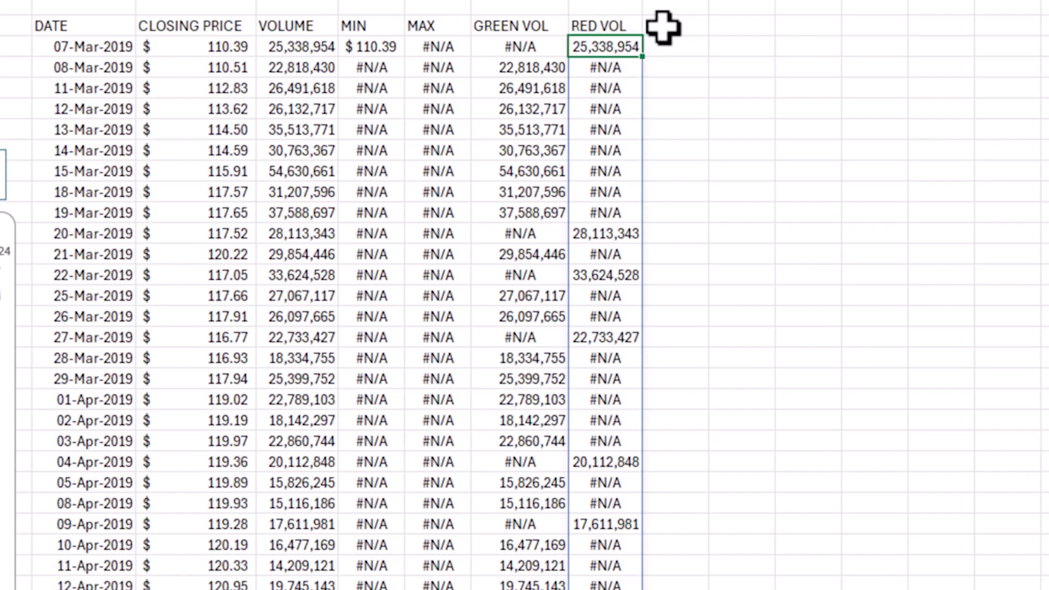
drag(656, 4, 659, 6)
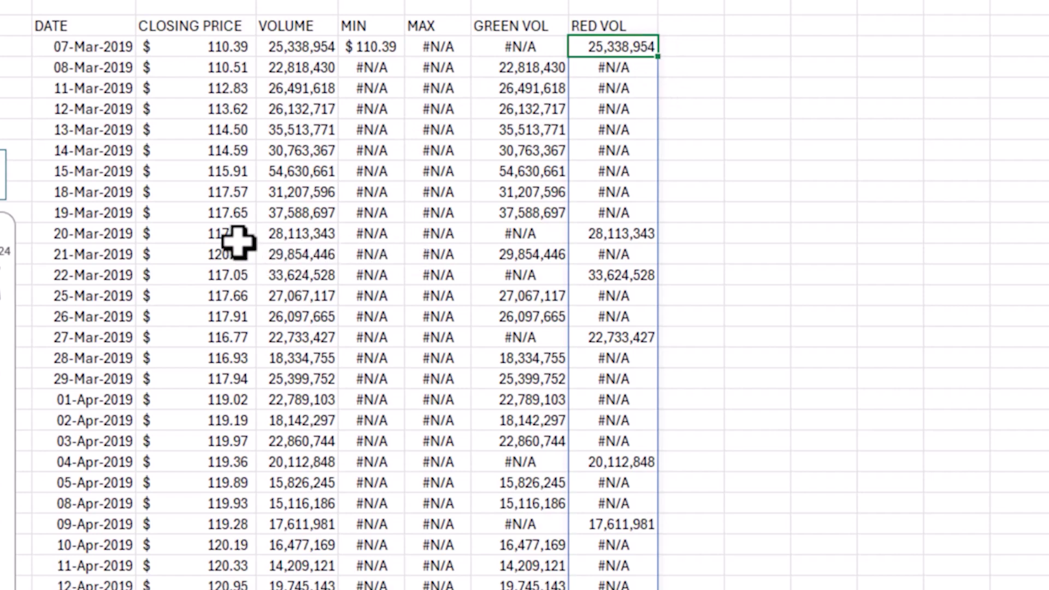
Step: Verify the results by comparing 20–22 Mar 2019 closing prices with their red and green volumes
click(219, 235)
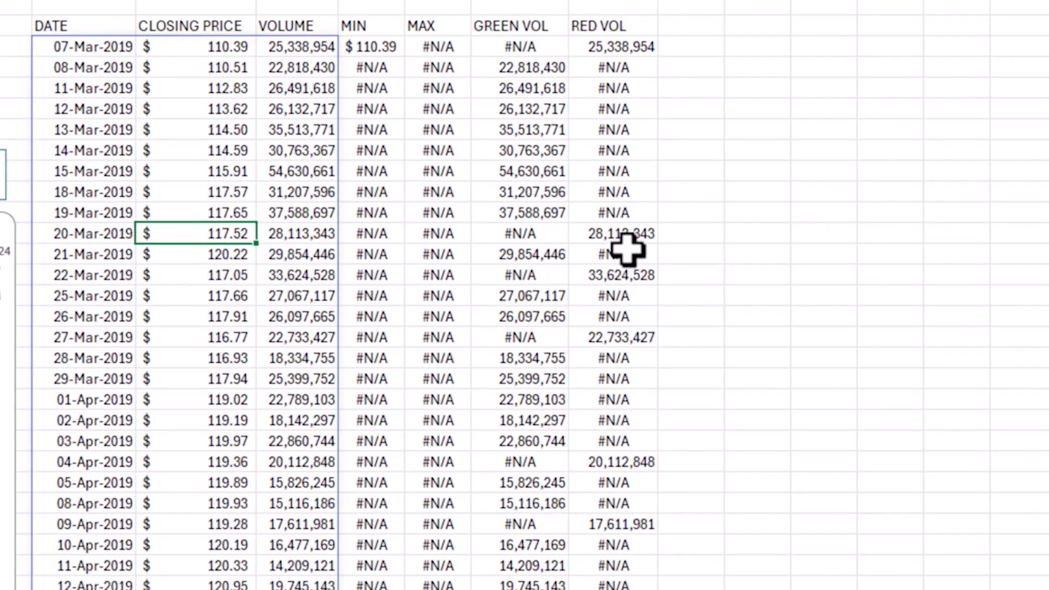
click(629, 235)
click(213, 276)
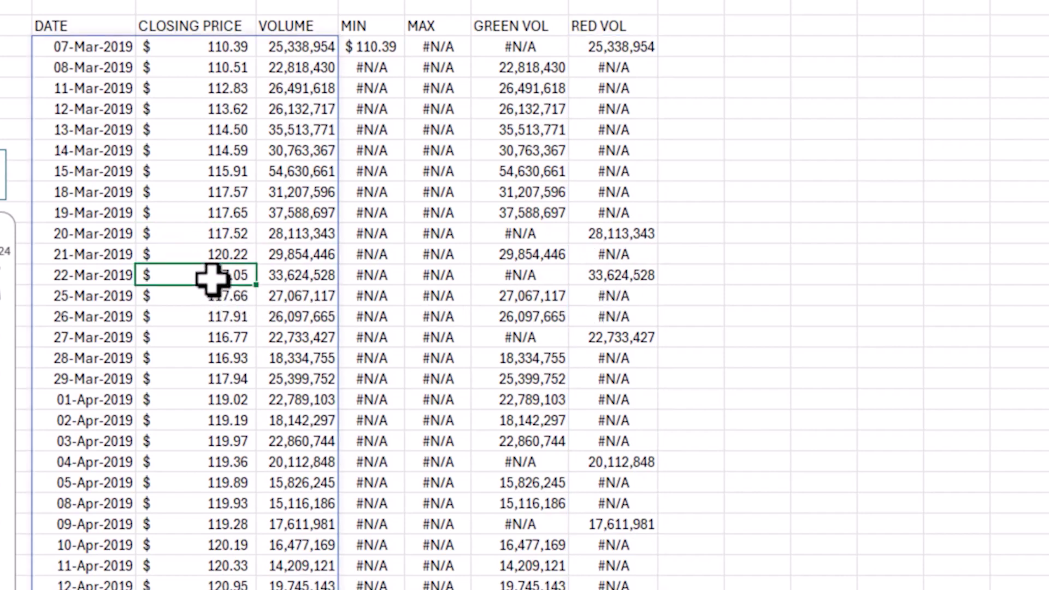
click(213, 255)
click(191, 278)
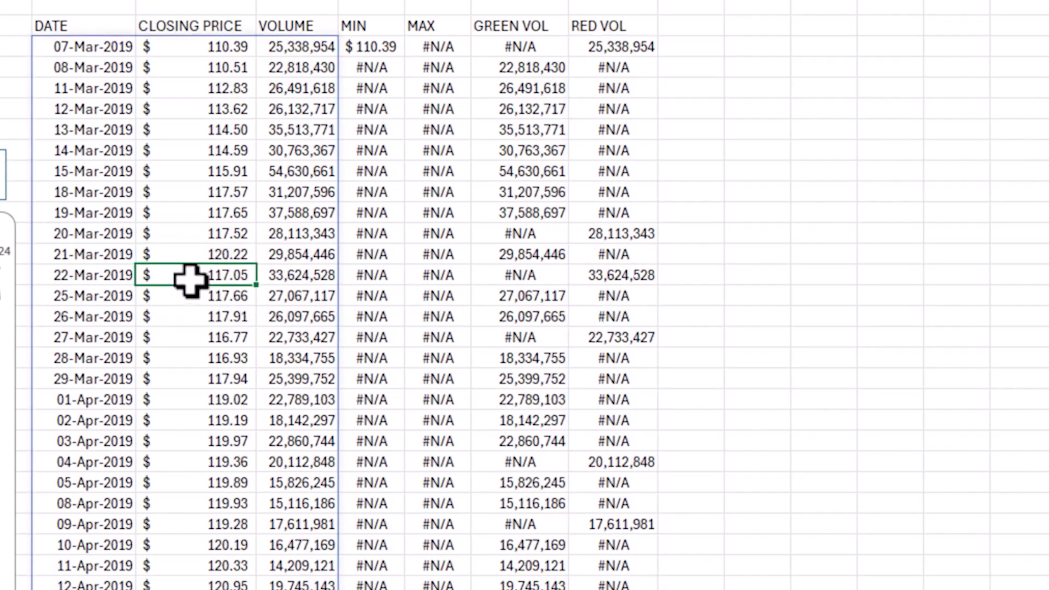
click(611, 276)
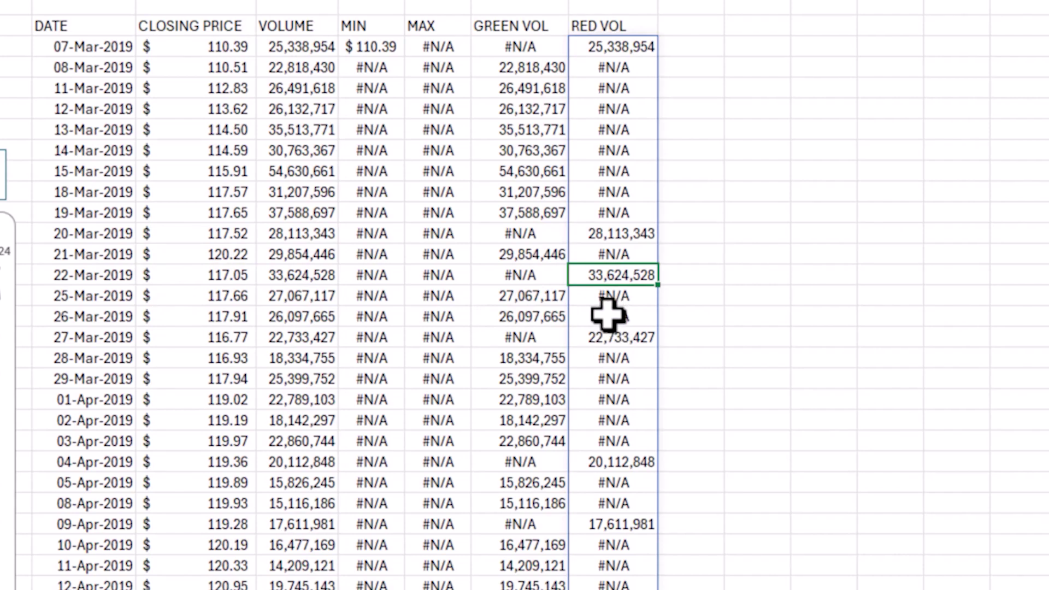
click(549, 48)
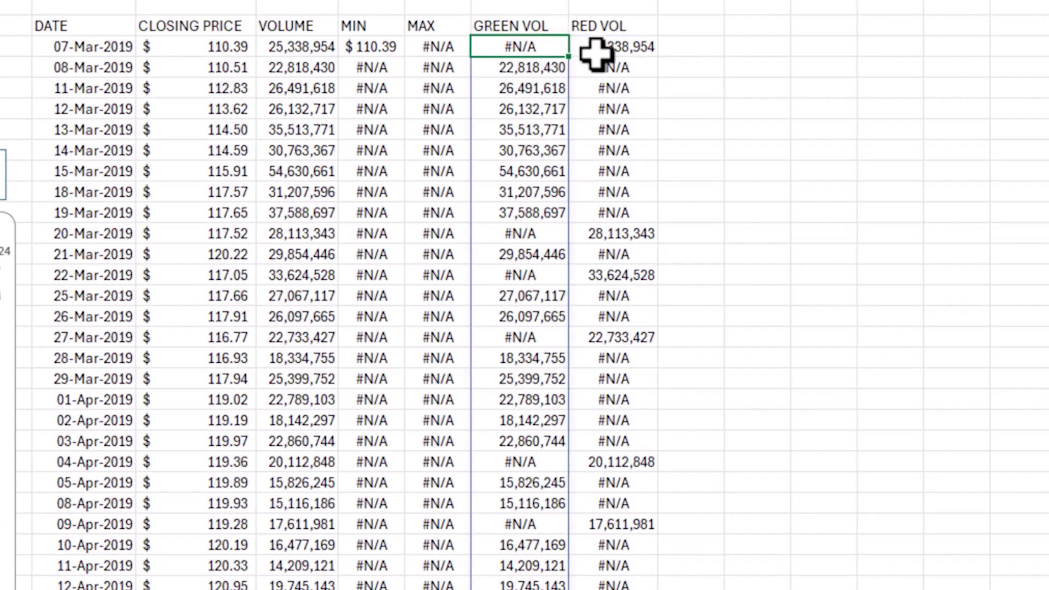
click(599, 49)
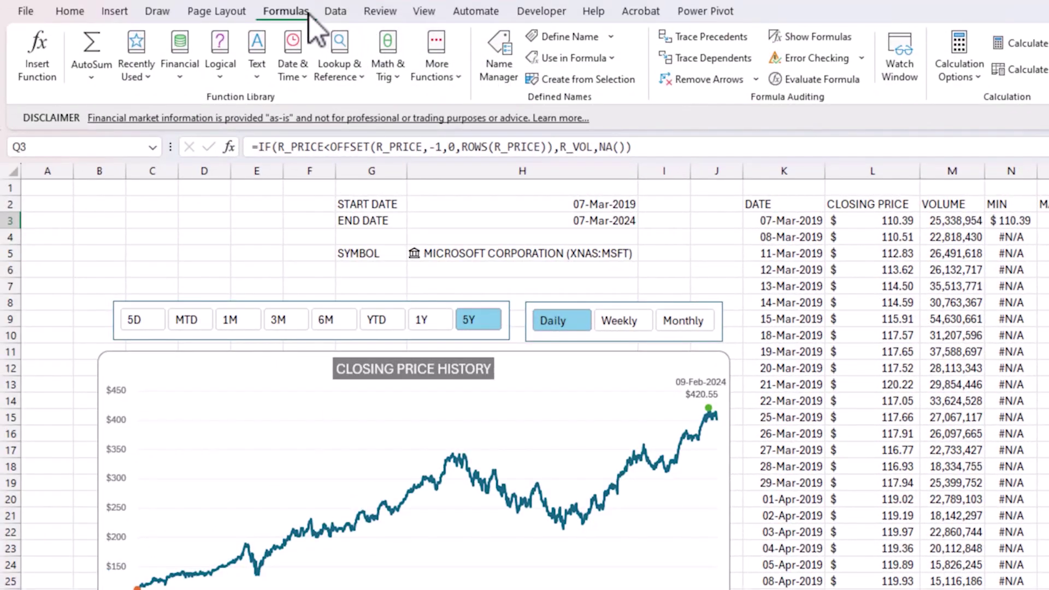
Step: Define the name R_GREEN referring to =Sheet1!$P$3#
click(498, 68)
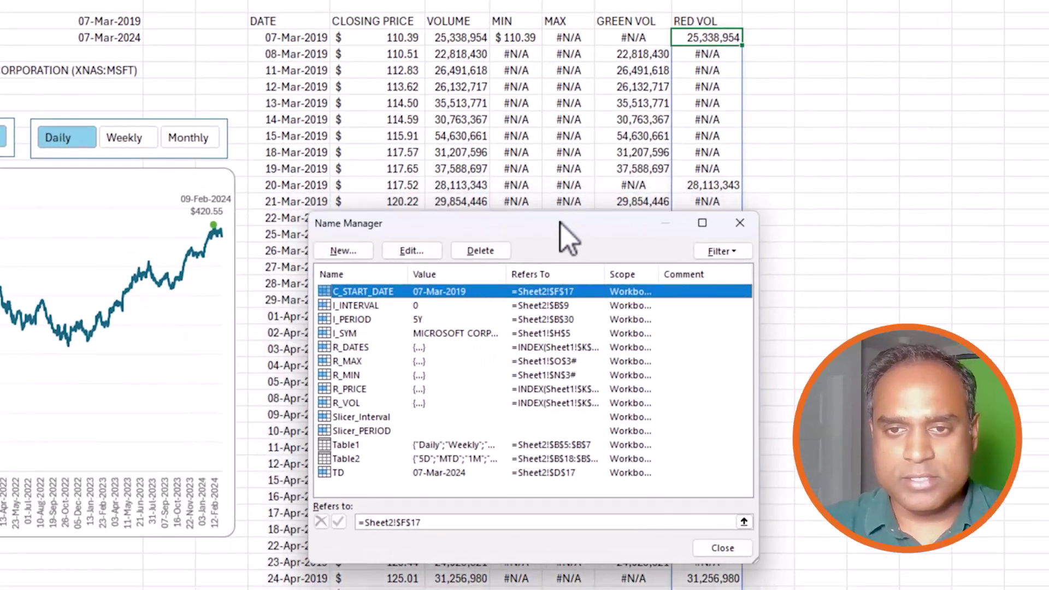
click(312, 195)
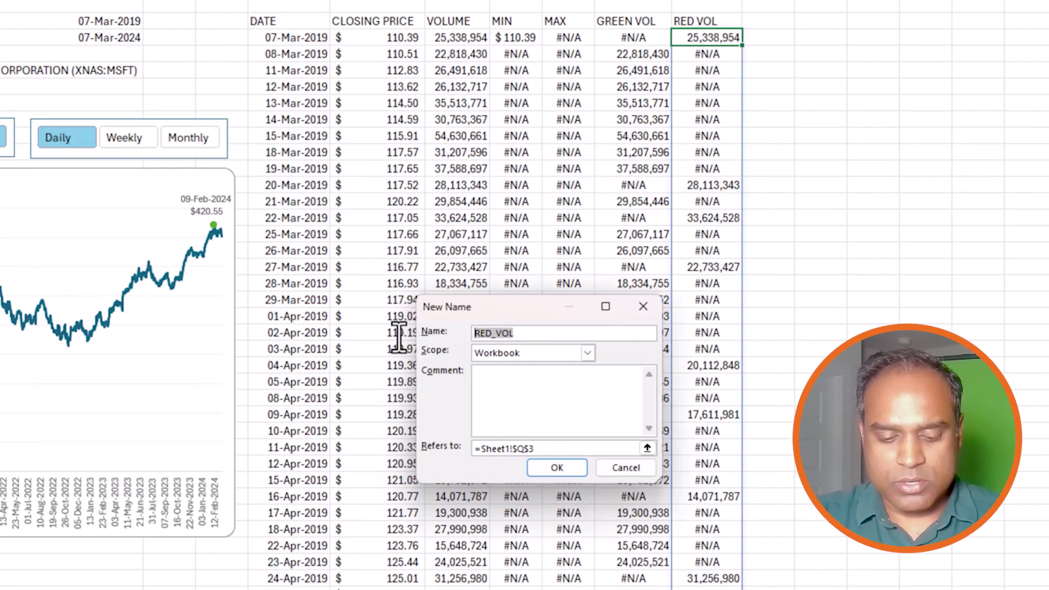
text(R)
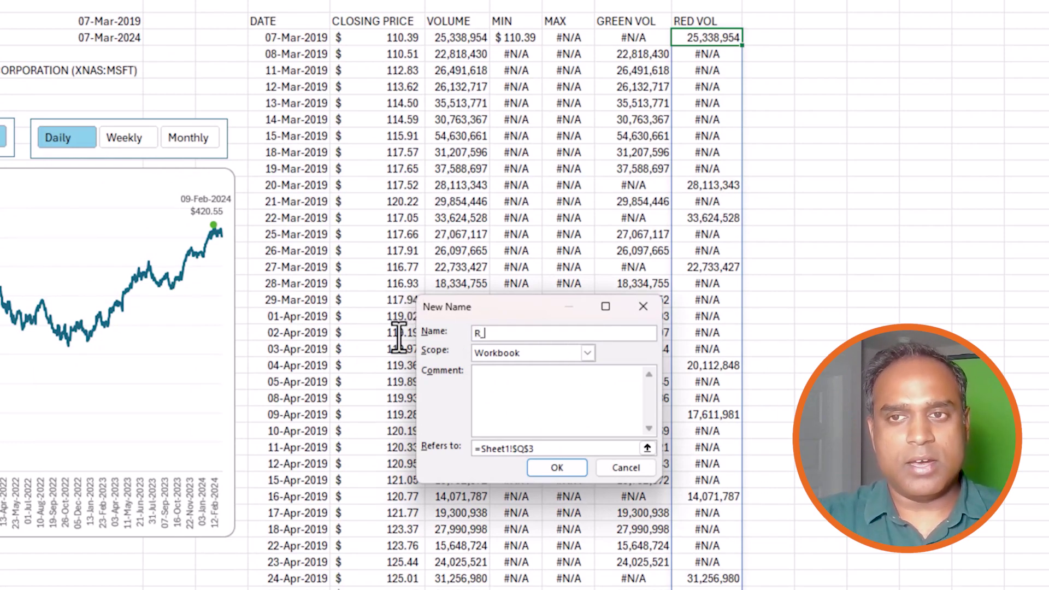
text(_)
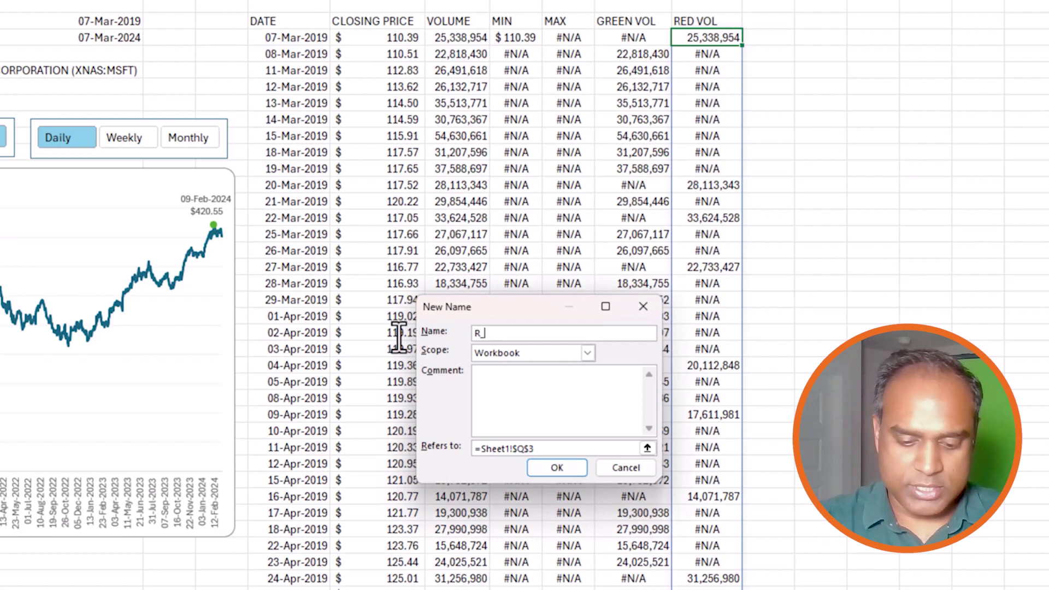
text(GREEN)
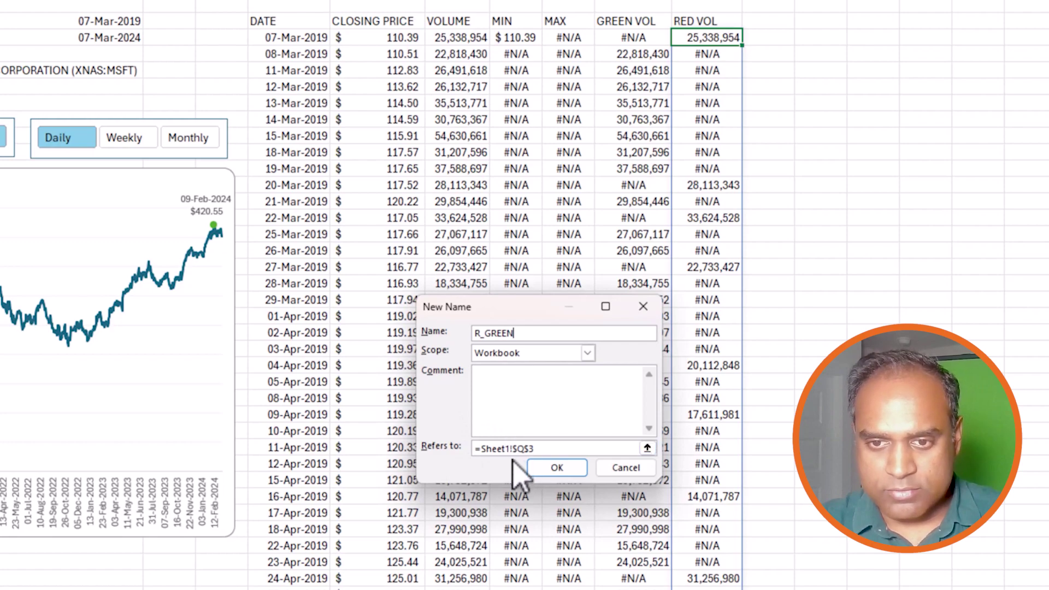
drag(539, 449, 480, 449)
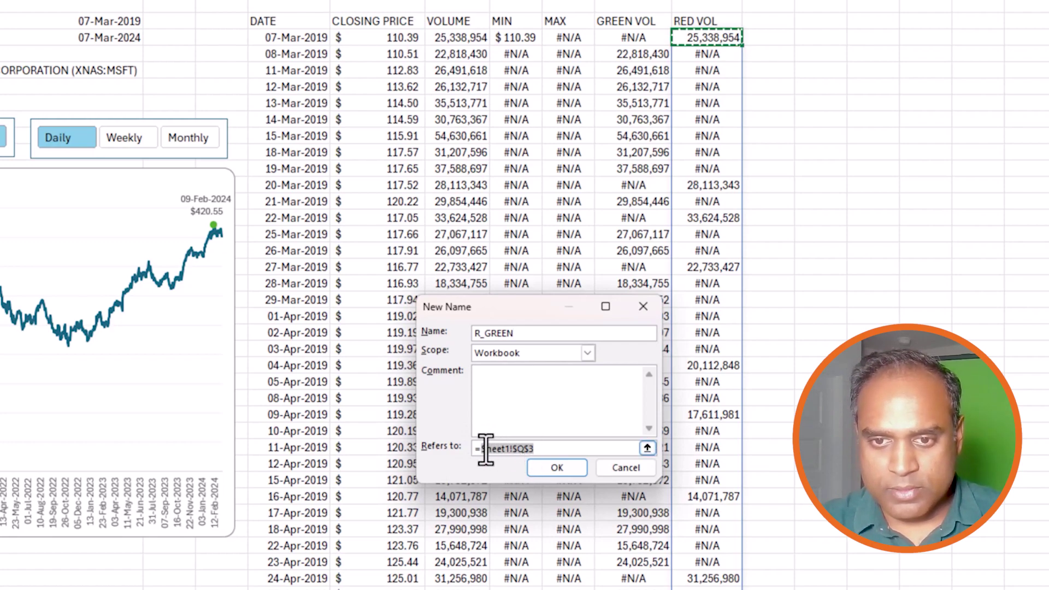
key(BackSpace)
click(656, 38)
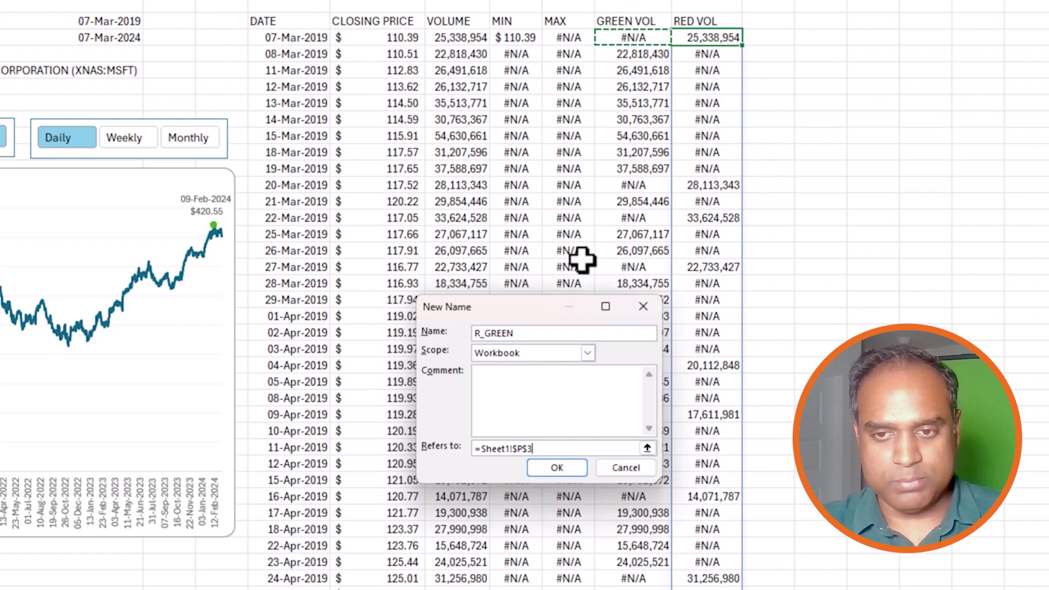
click(558, 449)
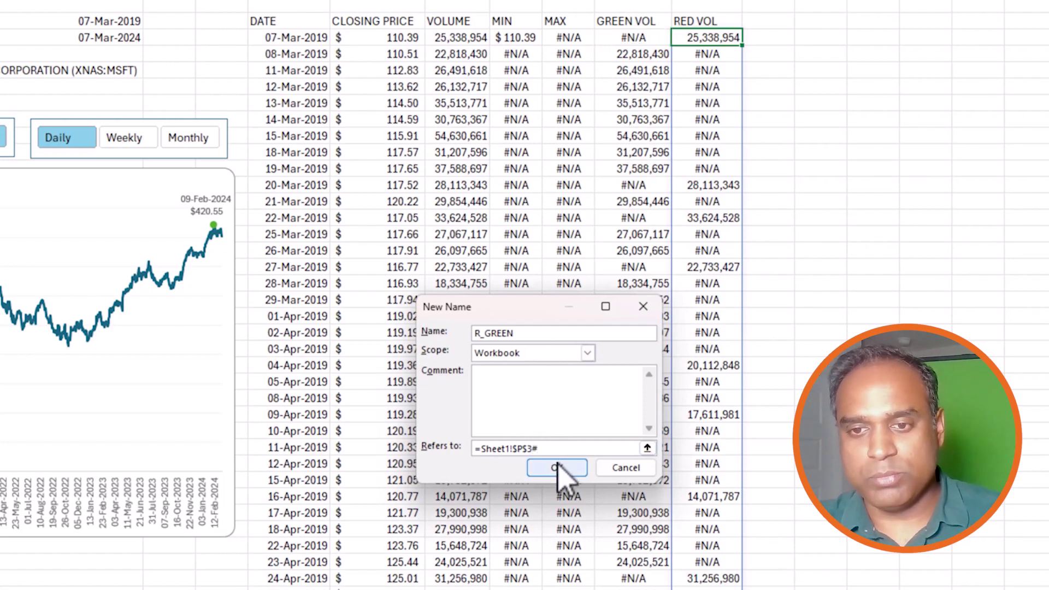
click(557, 467)
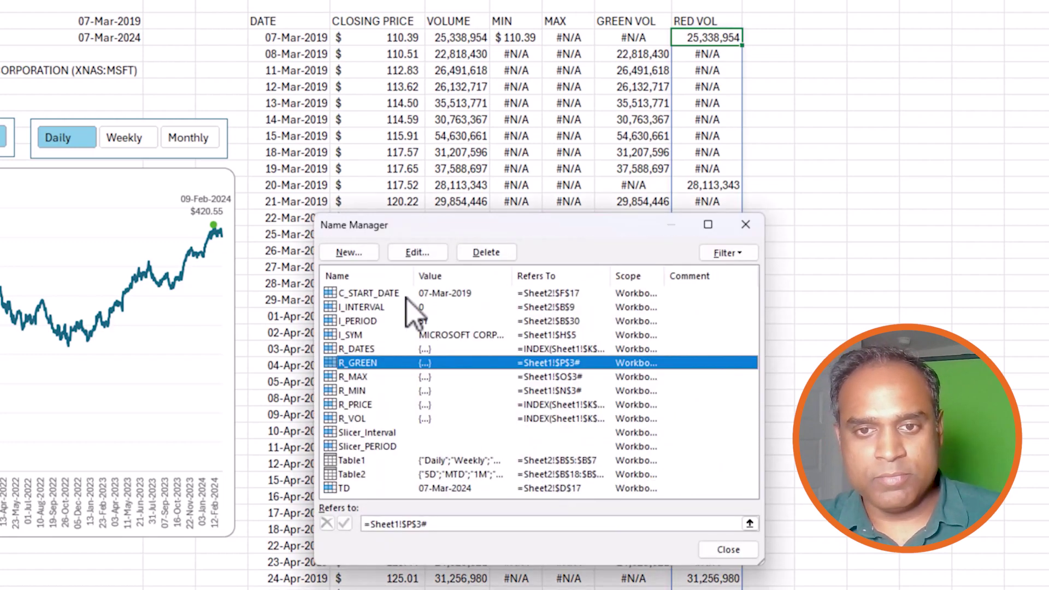
Step: Define R_RED referring to =Sheet1!$Q$3# and close Name Manager
click(362, 253)
text(R)
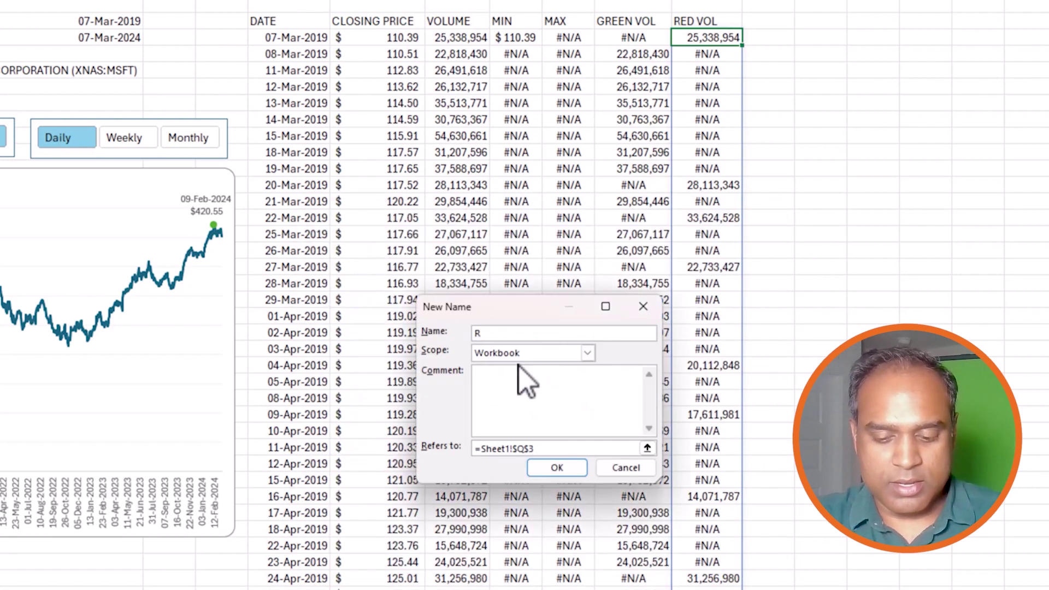
text(_RED)
key(Tab)
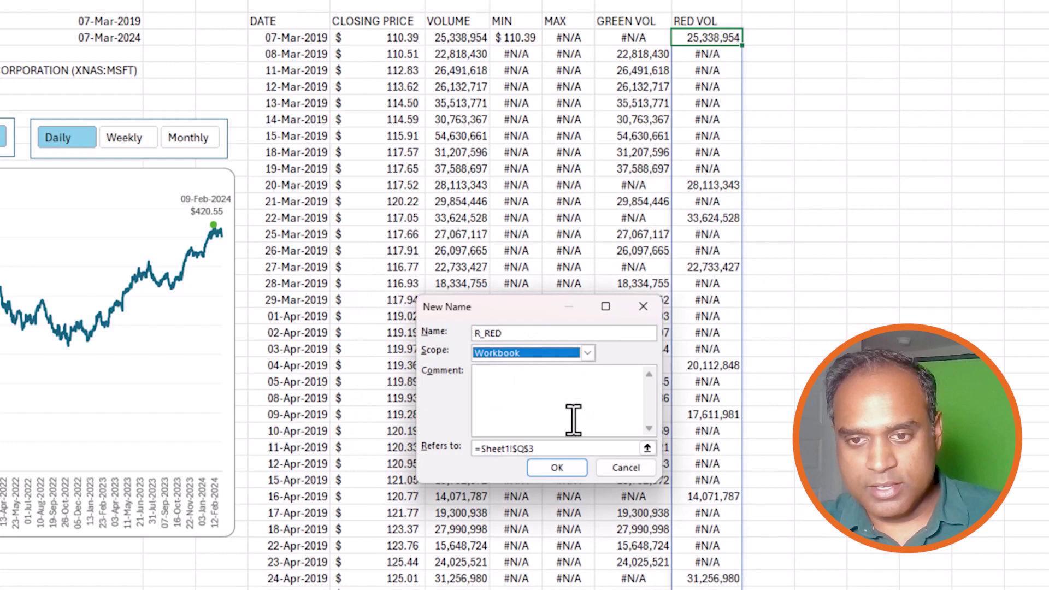
click(504, 446)
click(730, 40)
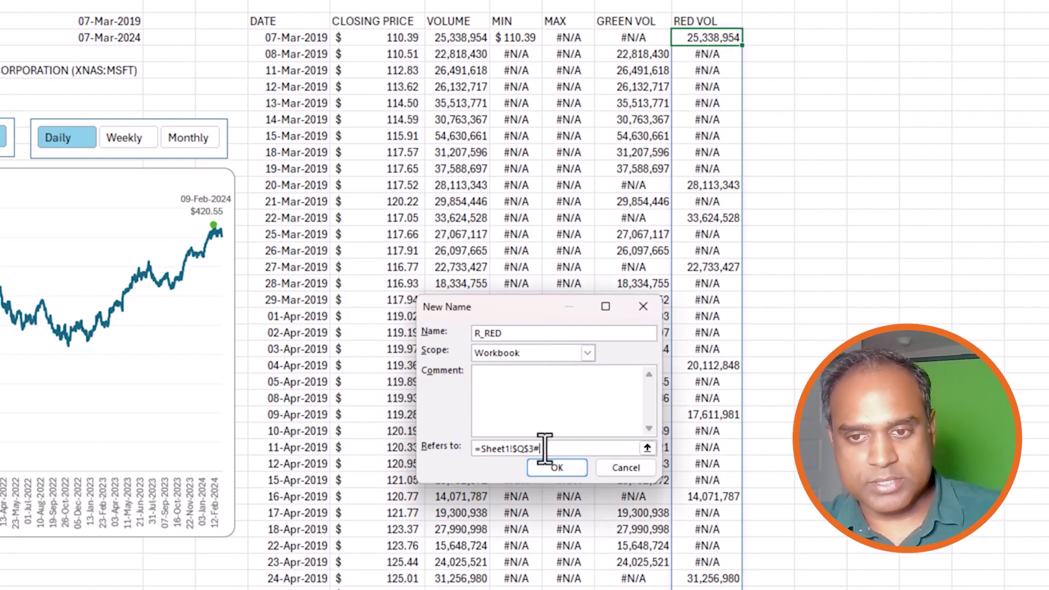
click(557, 468)
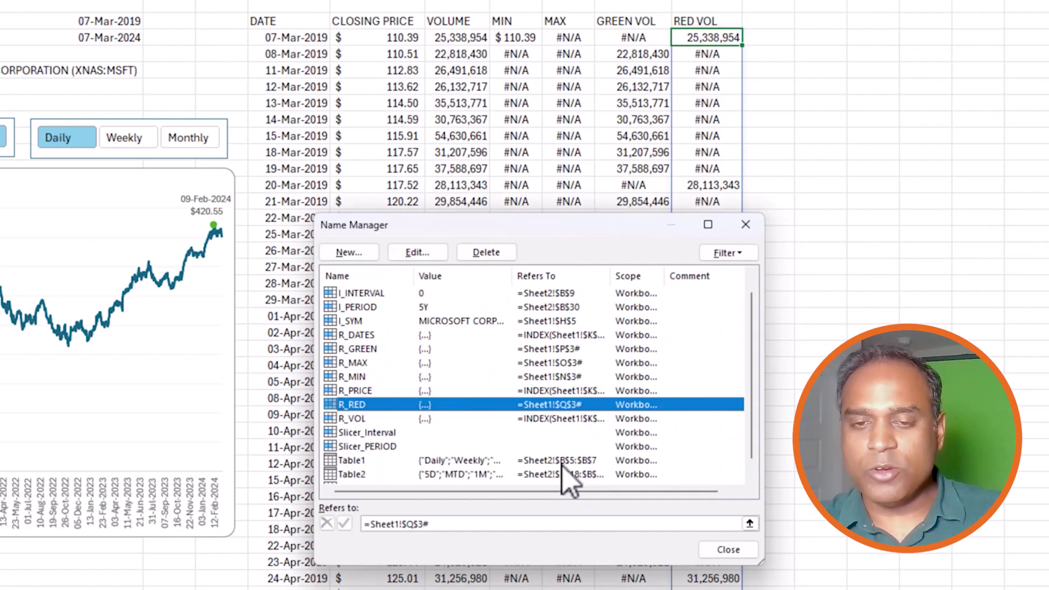
click(728, 550)
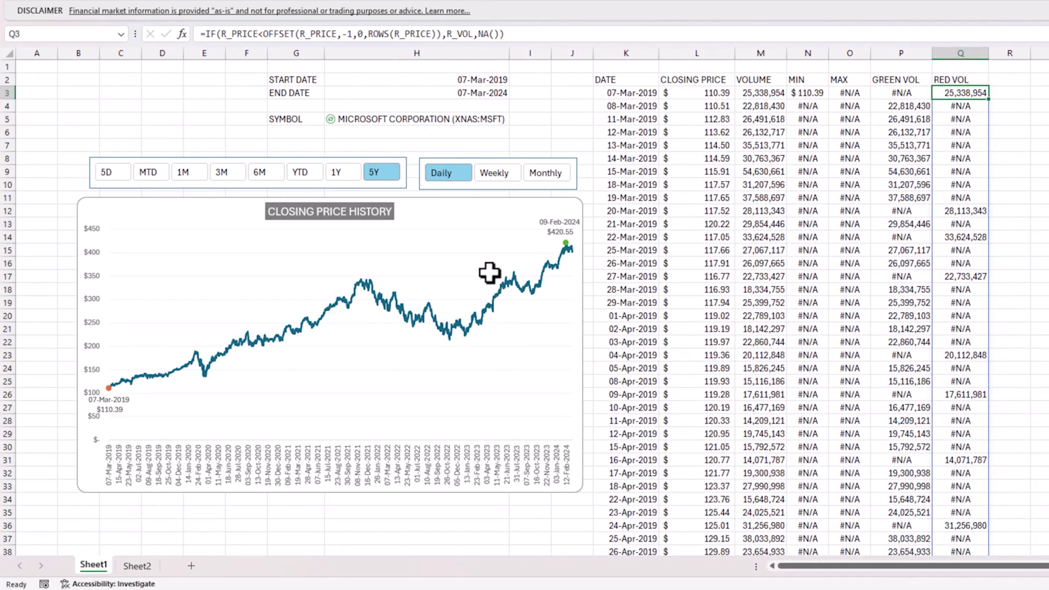
click(488, 268)
right_click(489, 265)
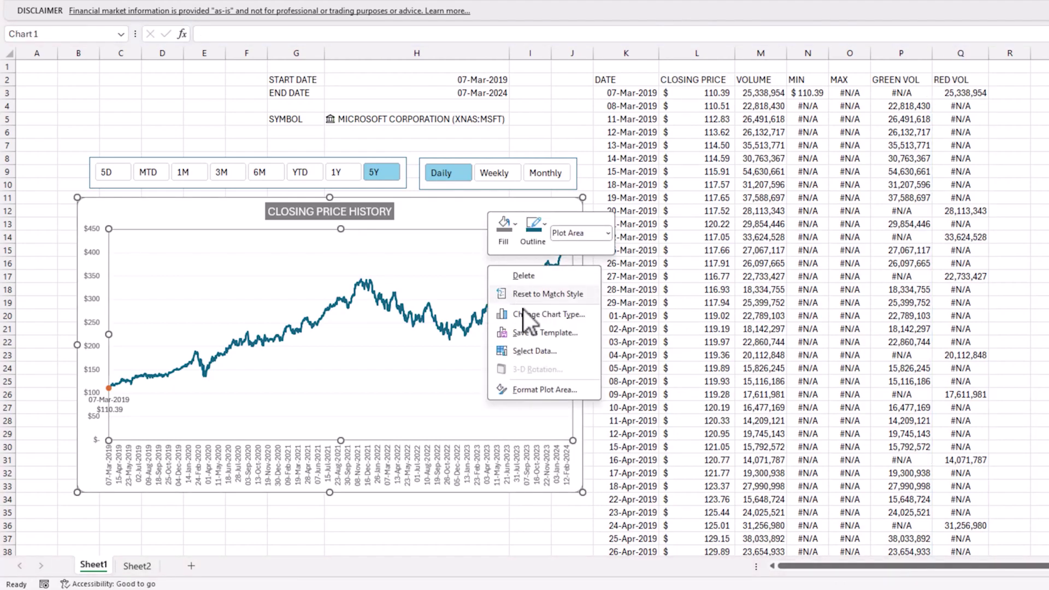
Step: Add a new chart series named from the GREEN VOL header
click(544, 351)
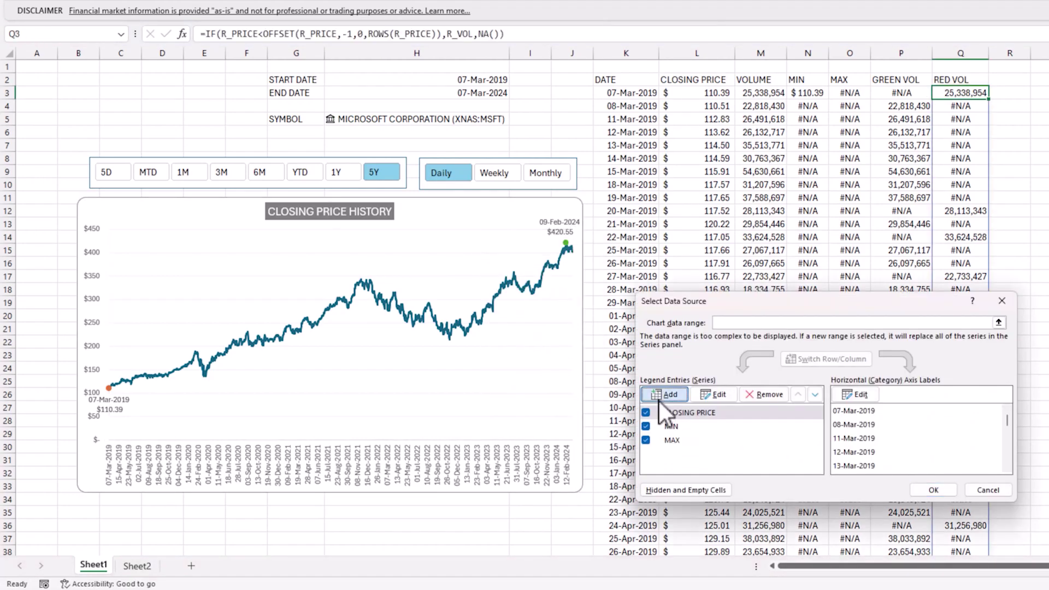
click(660, 402)
drag(765, 358, 608, 220)
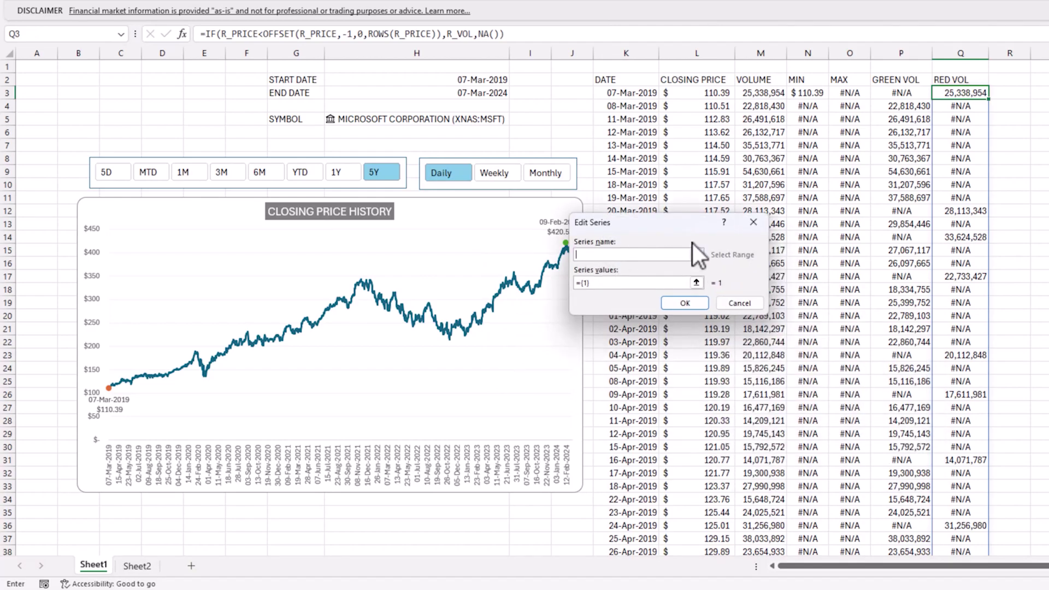
click(901, 80)
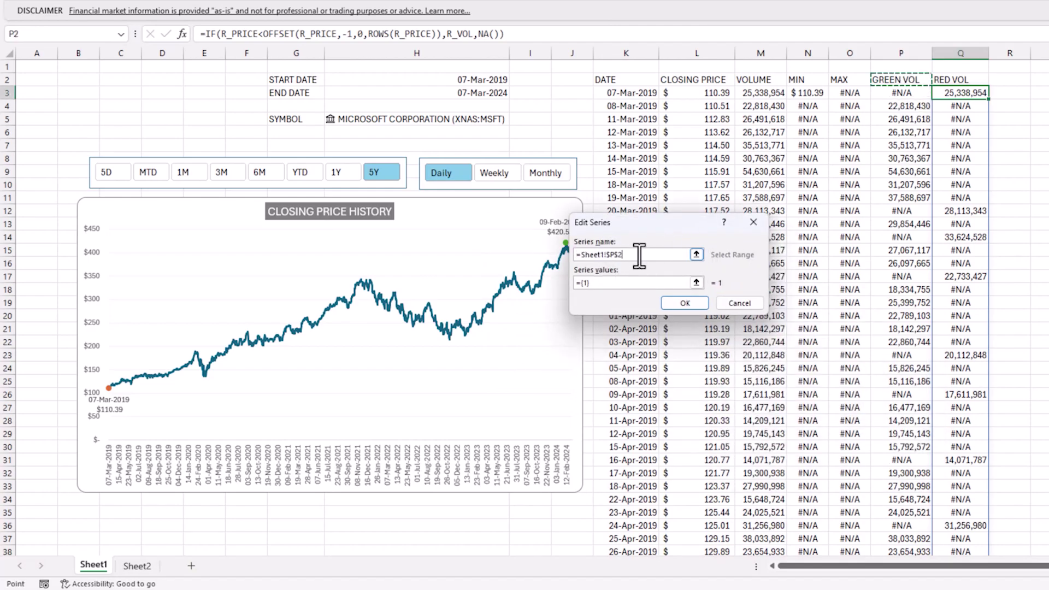
click(658, 283)
Step: Set the GREEN VOL series values to =Sheet1!R_GREEN and accept the series
drag(657, 283, 578, 284)
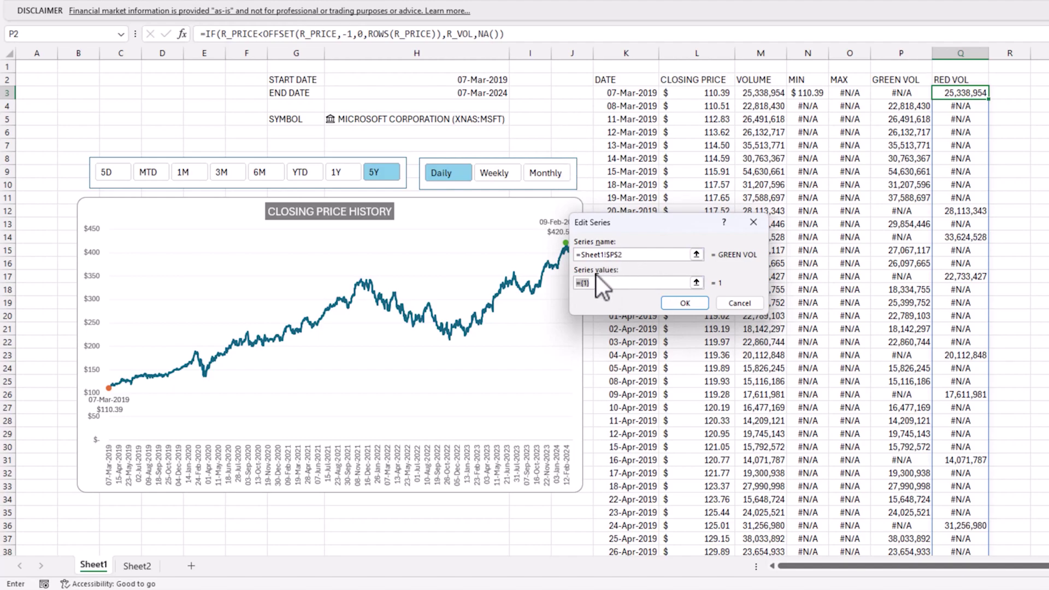
text(+)
click(549, 111)
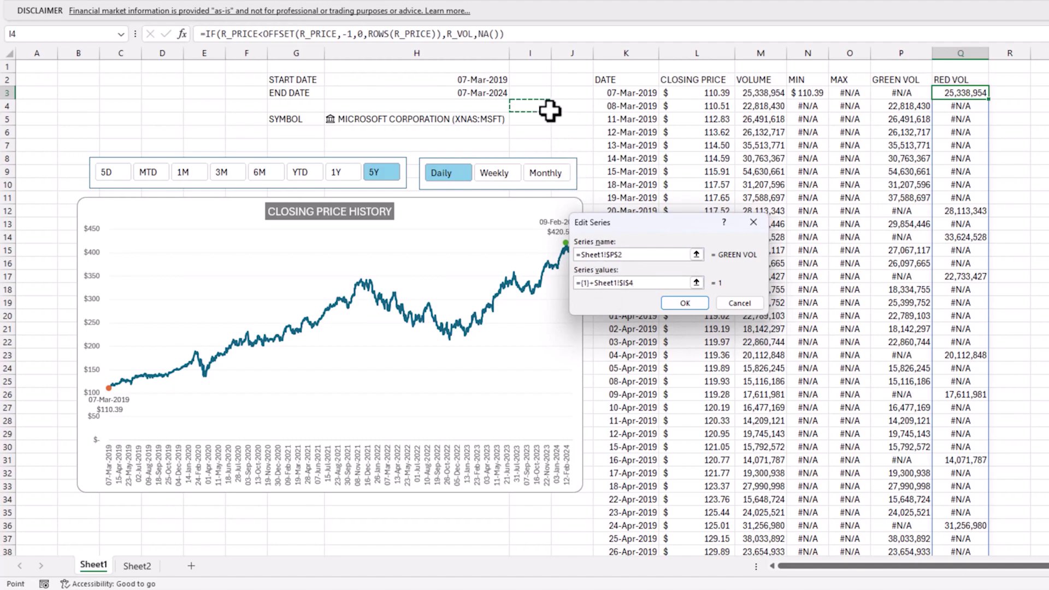
click(589, 284)
key(Delete)
key(BackSpace)
key(BackSpace)
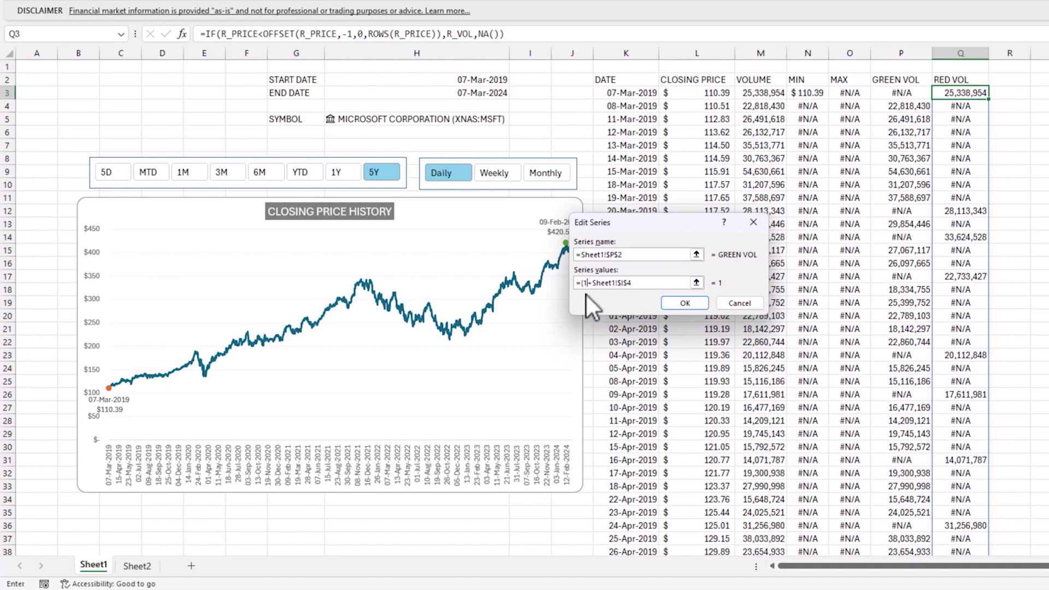
key(BackSpace)
drag(606, 283, 631, 289)
text(R_GREEN)
key(Tab)
key(Tab)
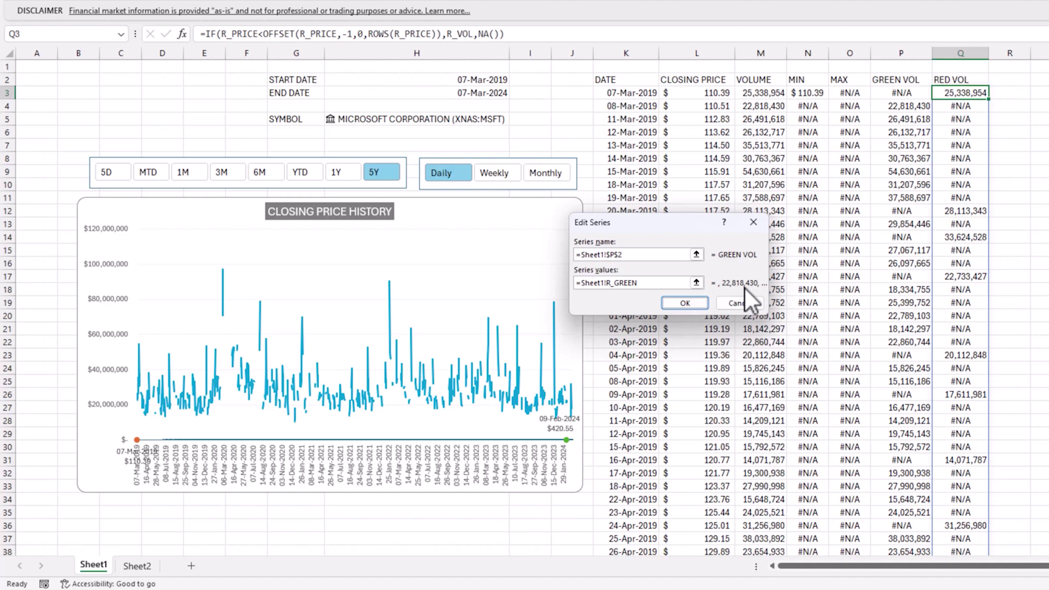
click(683, 304)
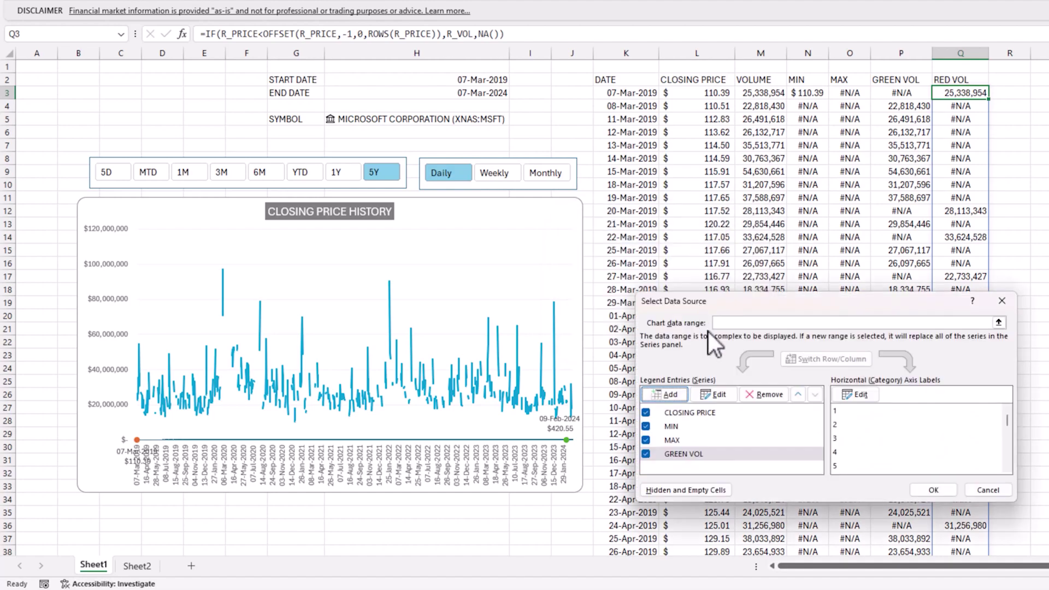
Step: Set the horizontal axis labels to =Sheet1!R_DATES
click(867, 394)
click(569, 125)
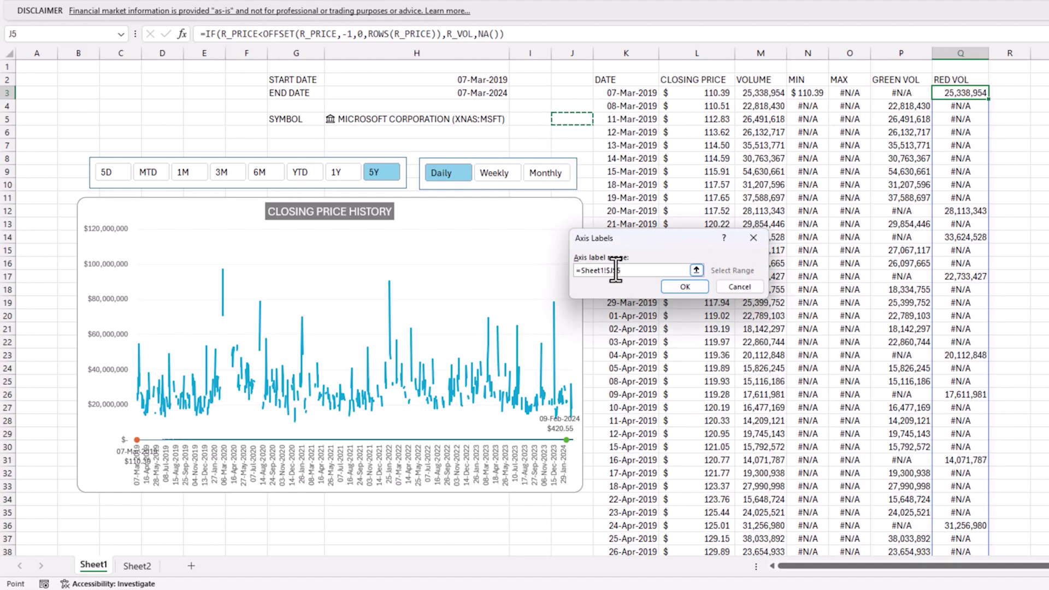
drag(606, 270, 659, 272)
key(BackSpace)
text(R_DATES)
click(680, 293)
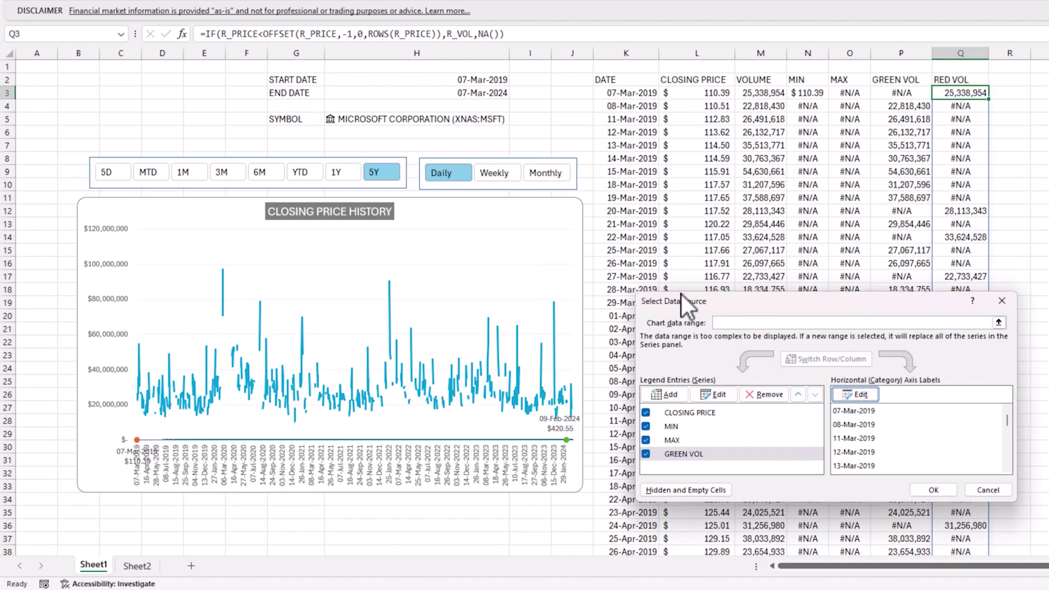
Step: Add another chart series named from the RED VOL header in Q2
click(677, 395)
text(RED+Sheet1!$3:$3)
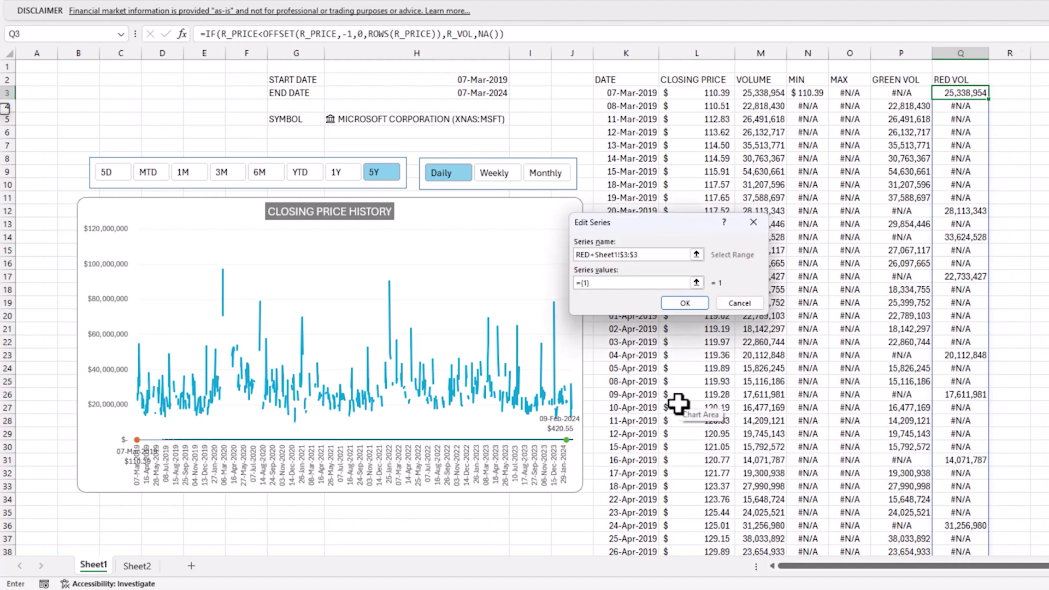
key(Right)
key(Right)
text(V)
key(BackSpace)
key(BackSpace)
key(BackSpace)
key(BackSpace)
key(BackSpace)
key(BackSpace)
key(BackSpace)
key(BackSpace)
key(BackSpace)
key(BackSpace)
key(BackSpace)
key(BackSpace)
key(BackSpace)
key(BackSpace)
key(BackSpace)
key(BackSpace)
key(BackSpace)
key(BackSpace)
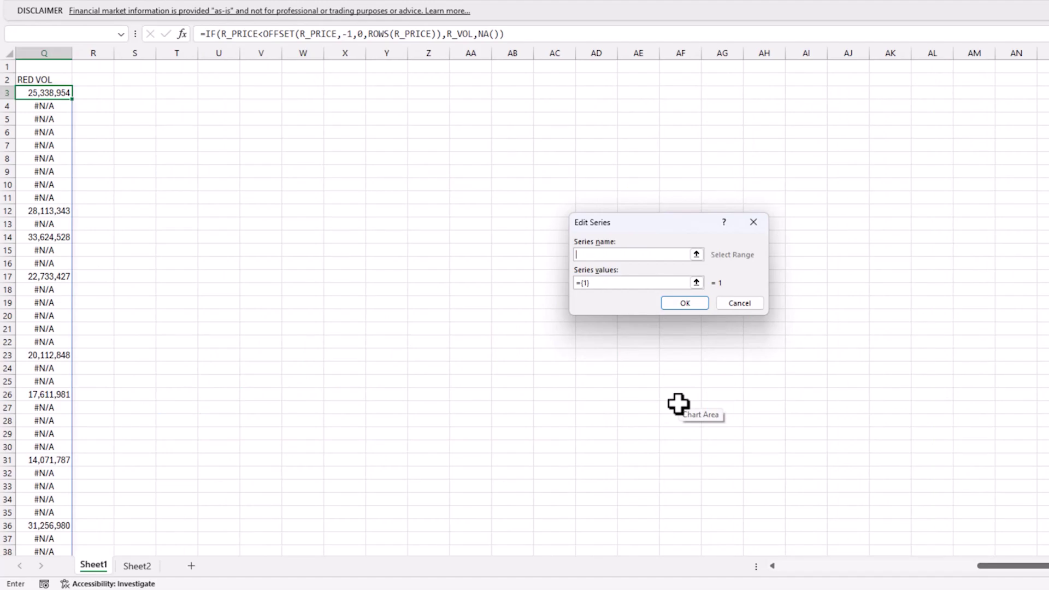
click(825, 565)
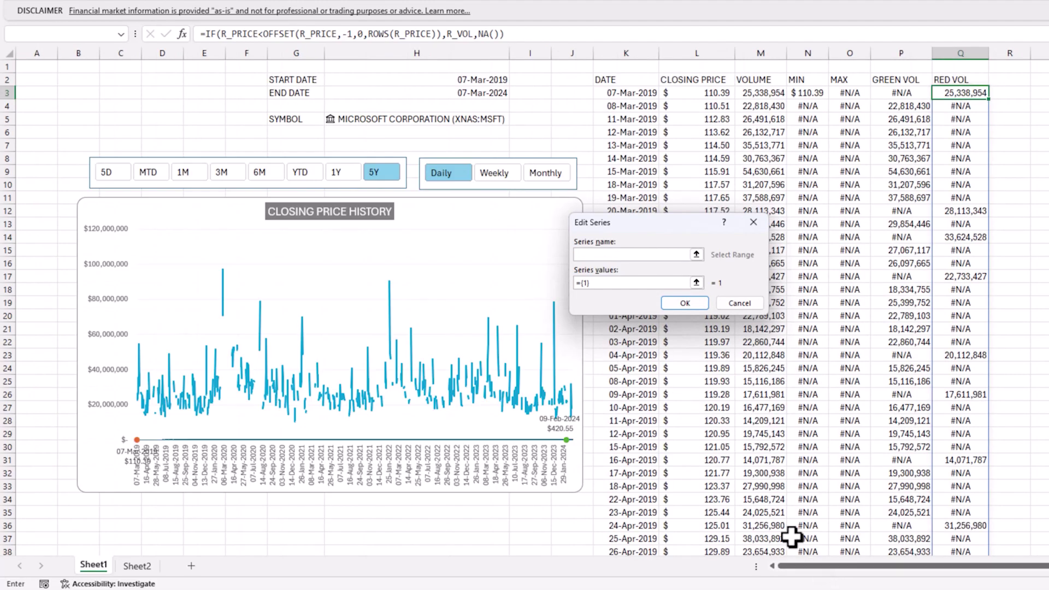
click(952, 81)
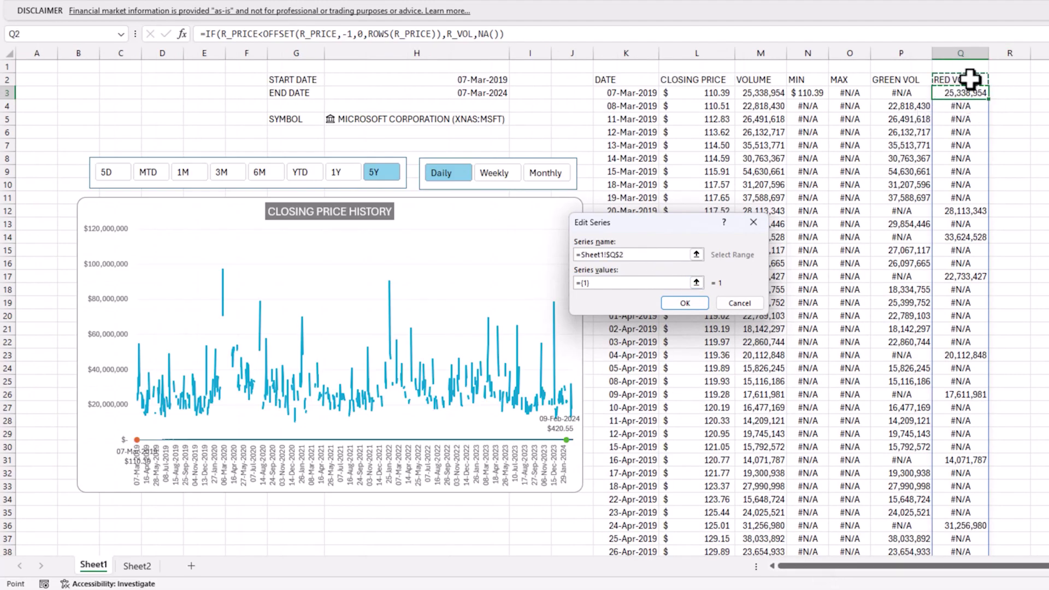
Step: Set the RED VOL series values to =Sheet1!R_RED and accept the series
click(631, 282)
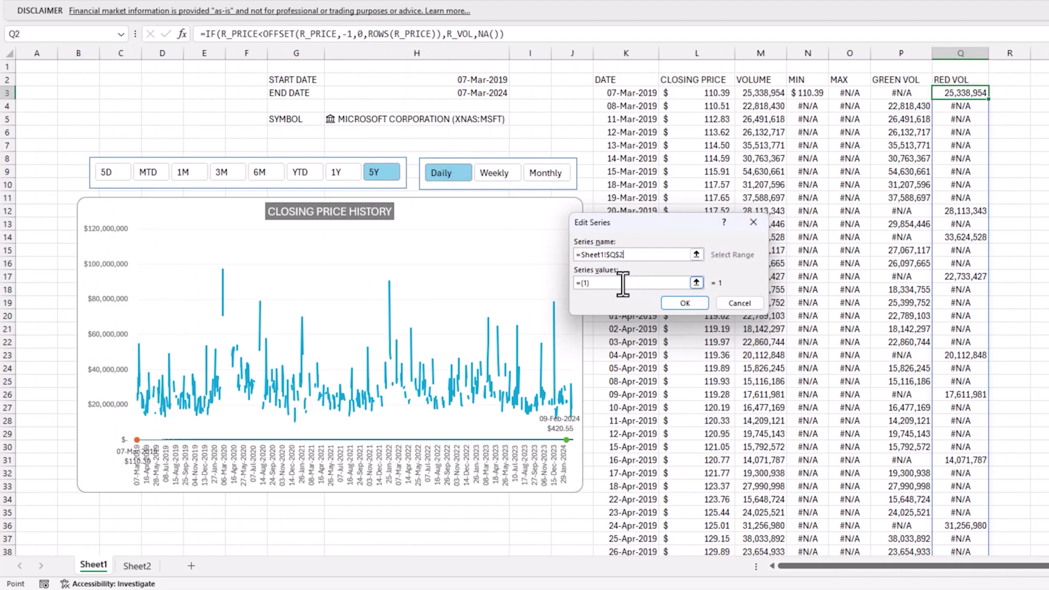
key(BackSpace)
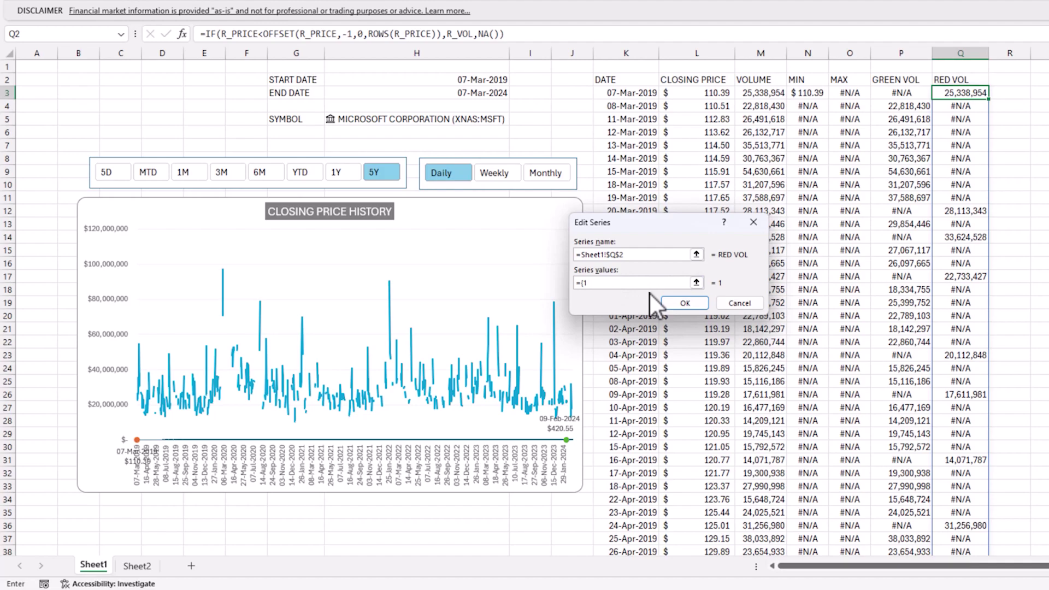
key(BackSpace)
click(566, 108)
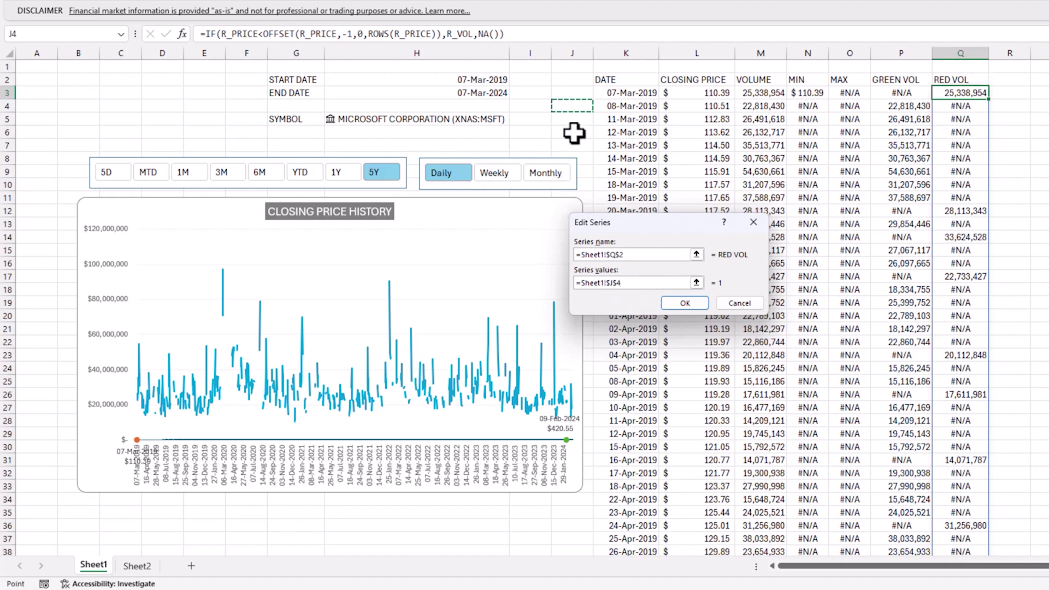
drag(609, 284, 648, 285)
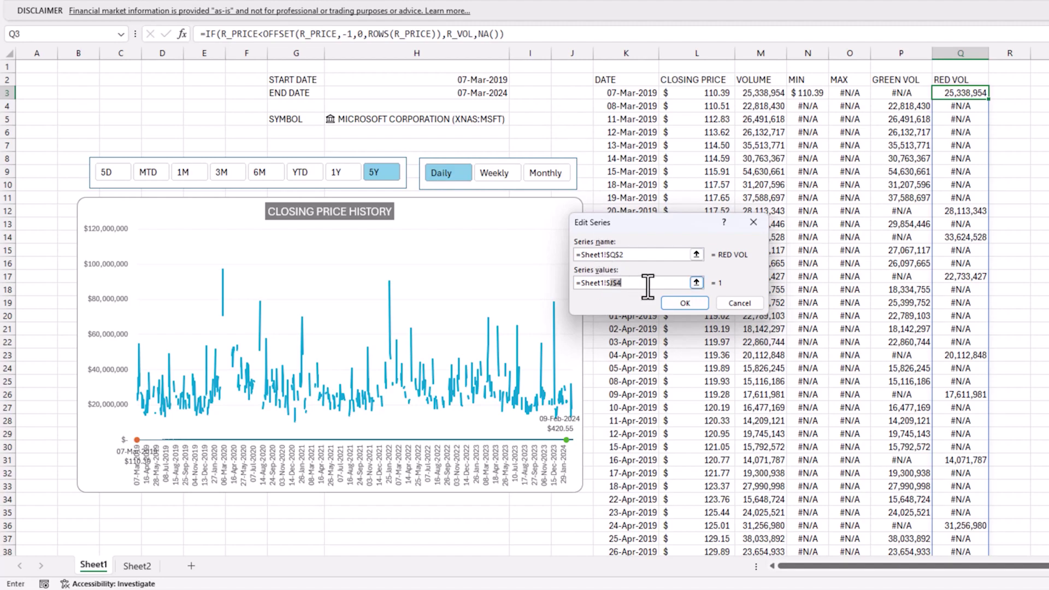
key(BackSpace)
key(BackSpace)
text(R_RED)
key(Tab)
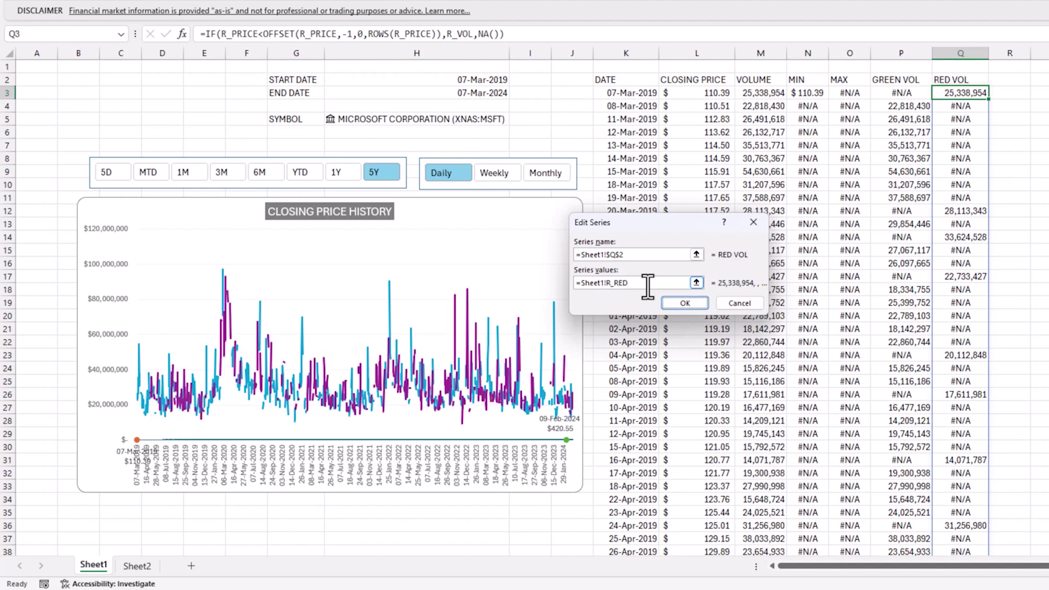
click(685, 303)
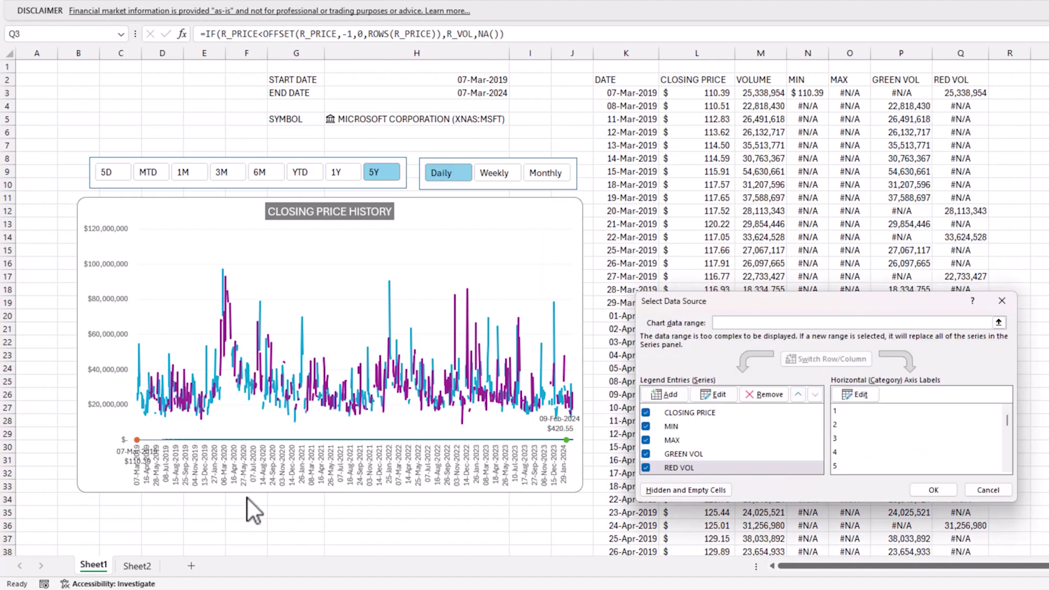
Step: Point the axis label range at the dates name again and apply the data source changes
click(869, 398)
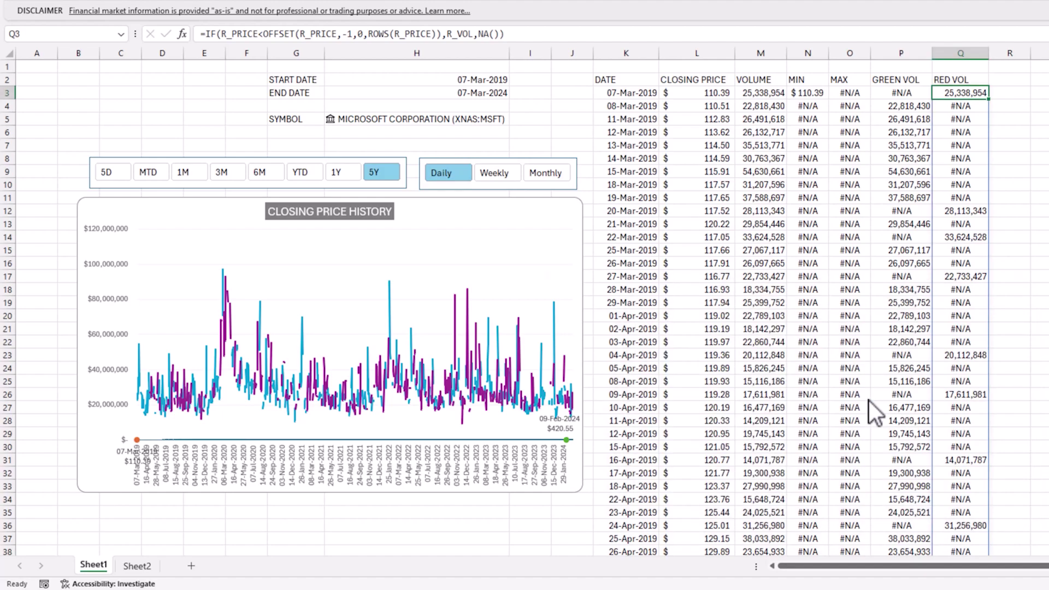
click(571, 106)
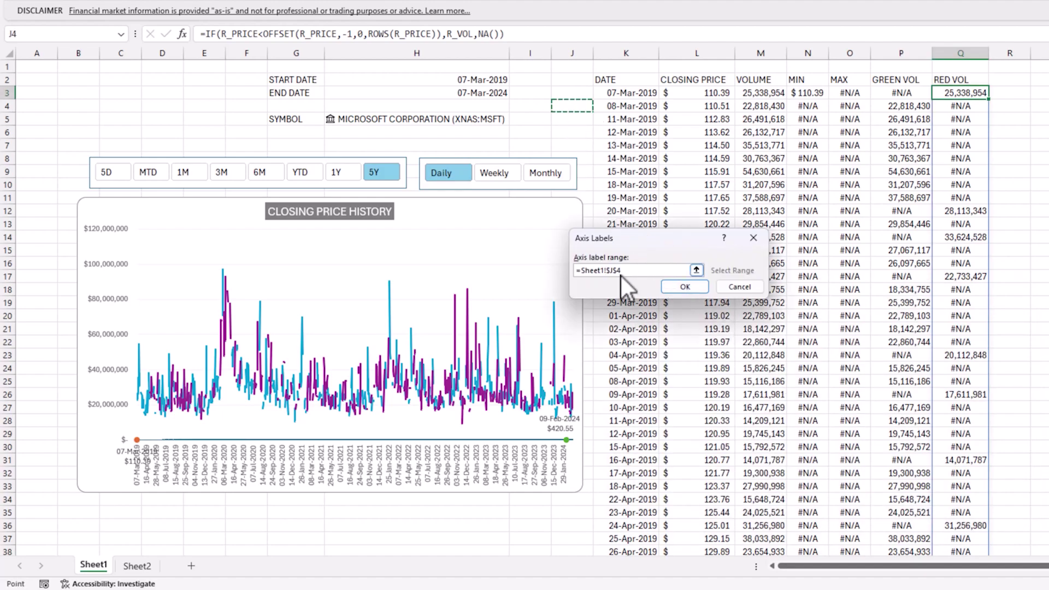
drag(607, 271, 641, 271)
text(RT_DATES)
click(693, 284)
click(929, 488)
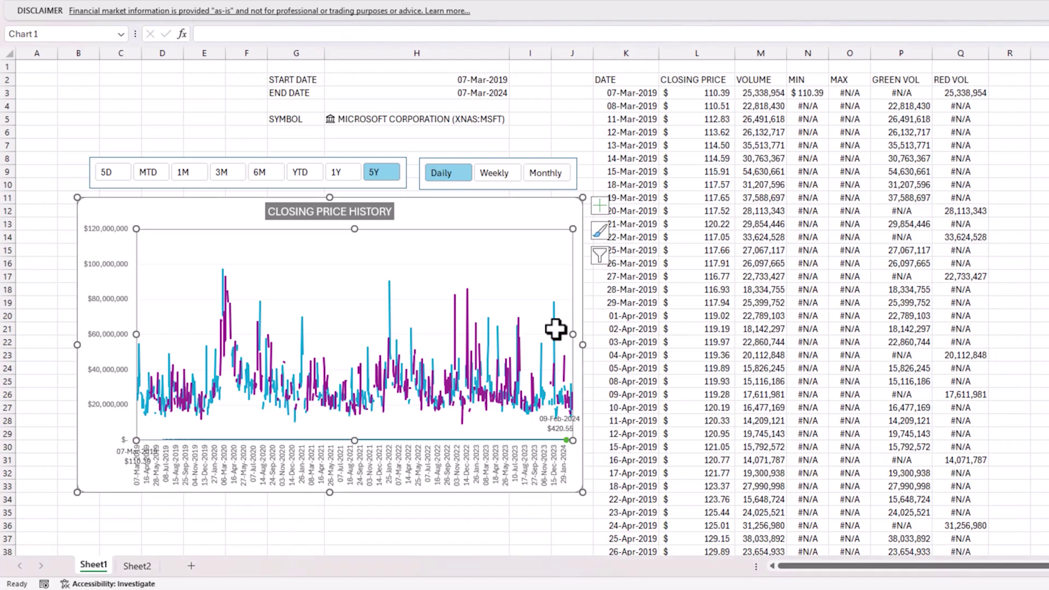
Step: In the Combo chart type, plot CLOSING PRICE as a line and MIN and MAX as marker lines, all on the secondary axis
right_click(496, 248)
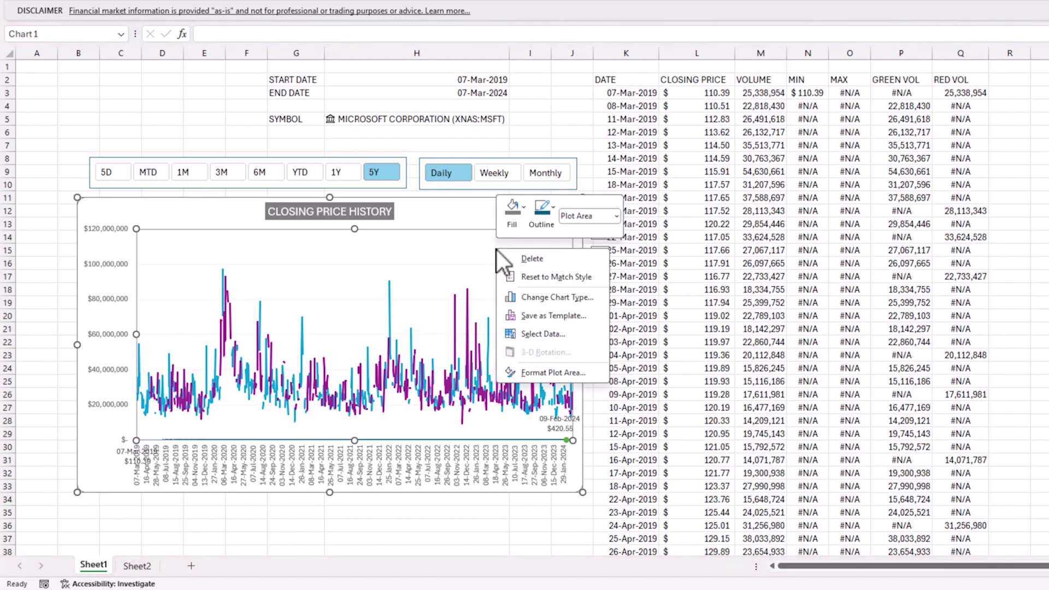
click(529, 298)
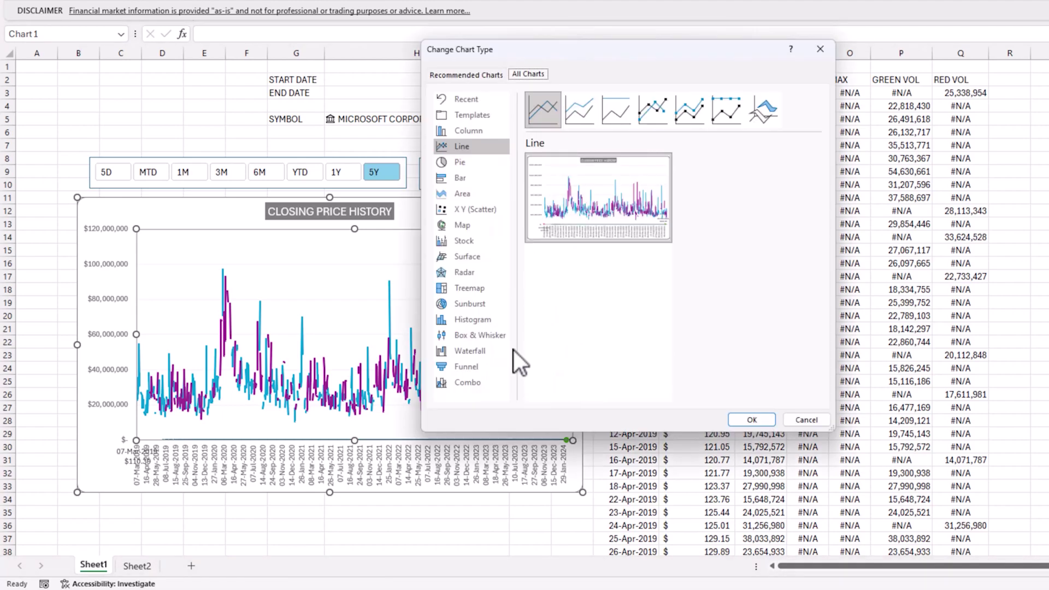
click(486, 382)
drag(657, 58, 659, 17)
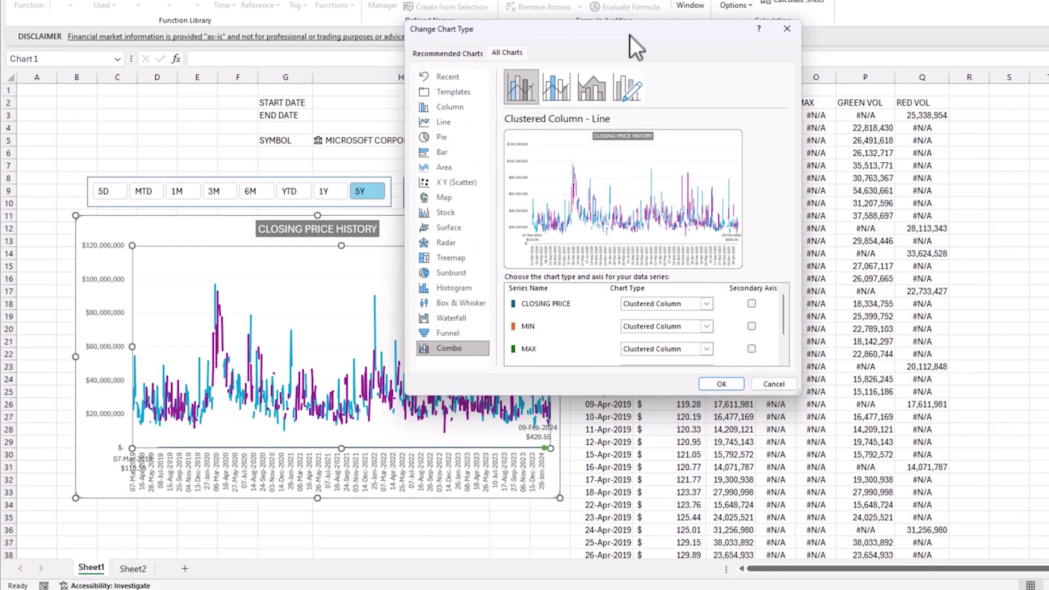
drag(845, 389, 820, 468)
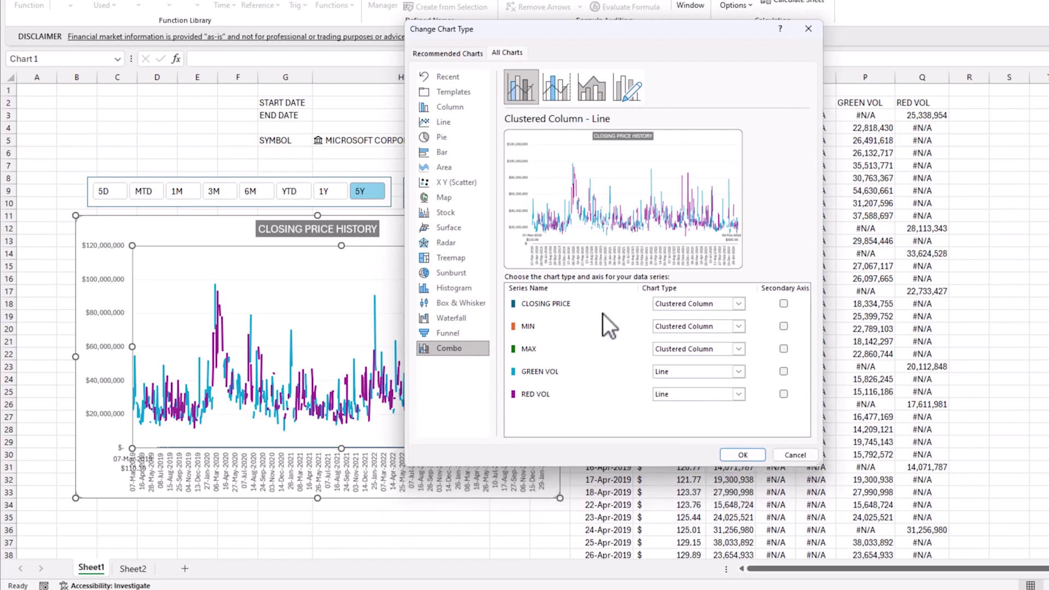
click(704, 304)
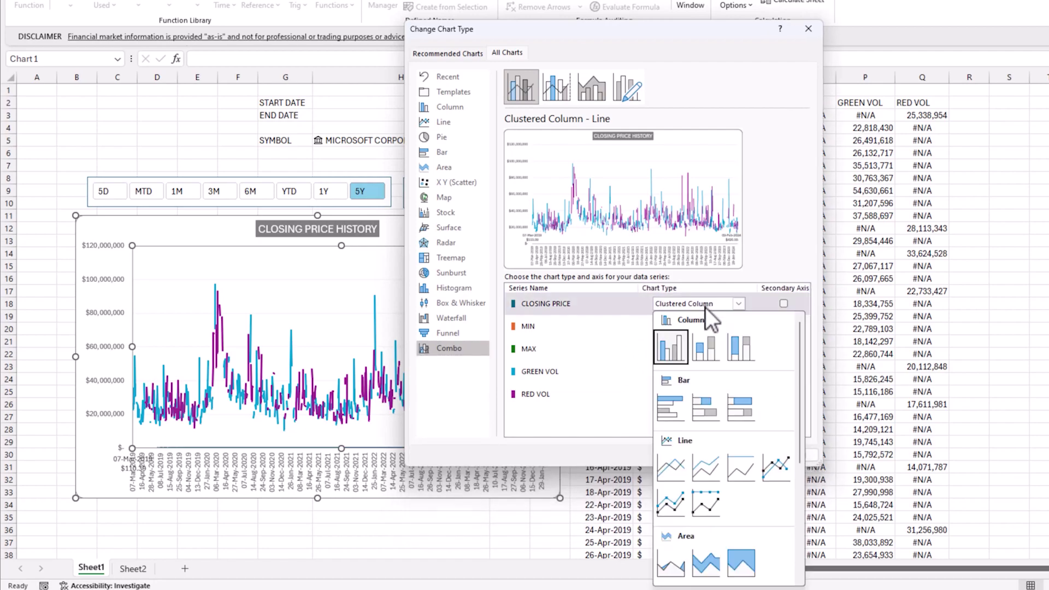
click(680, 474)
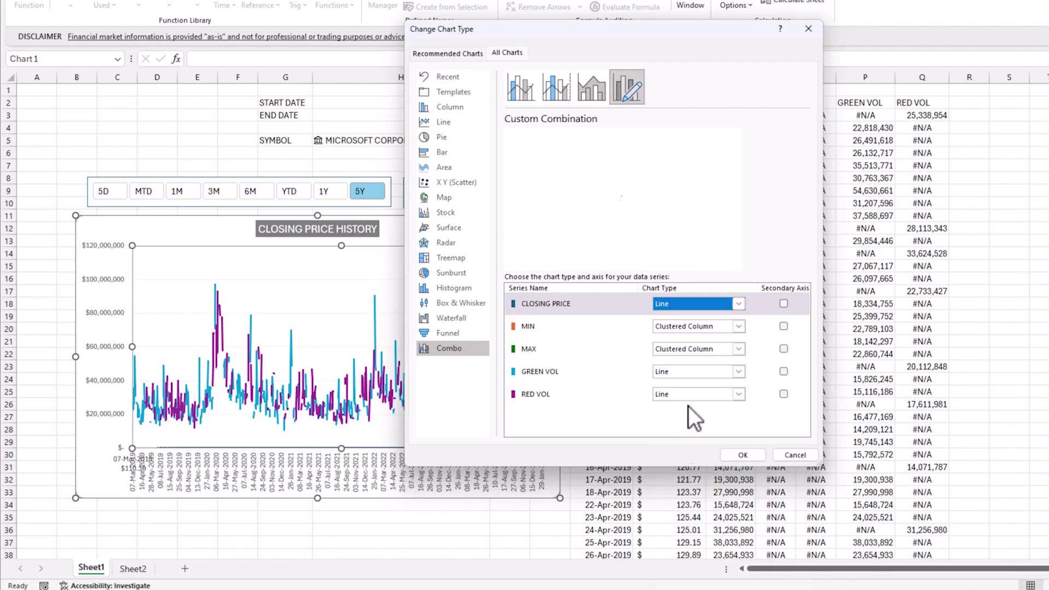
click(728, 330)
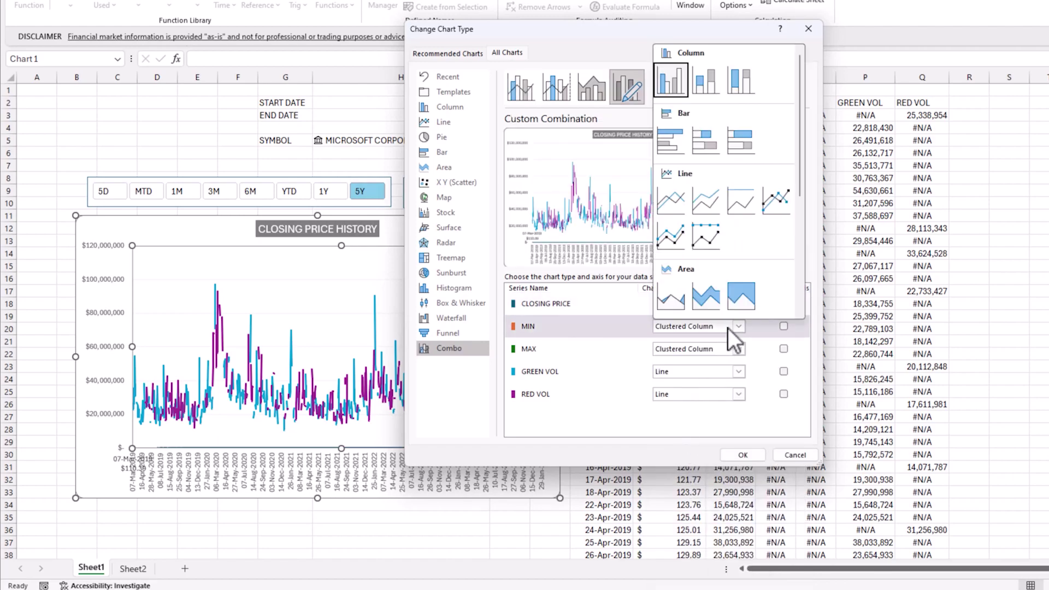
click(764, 203)
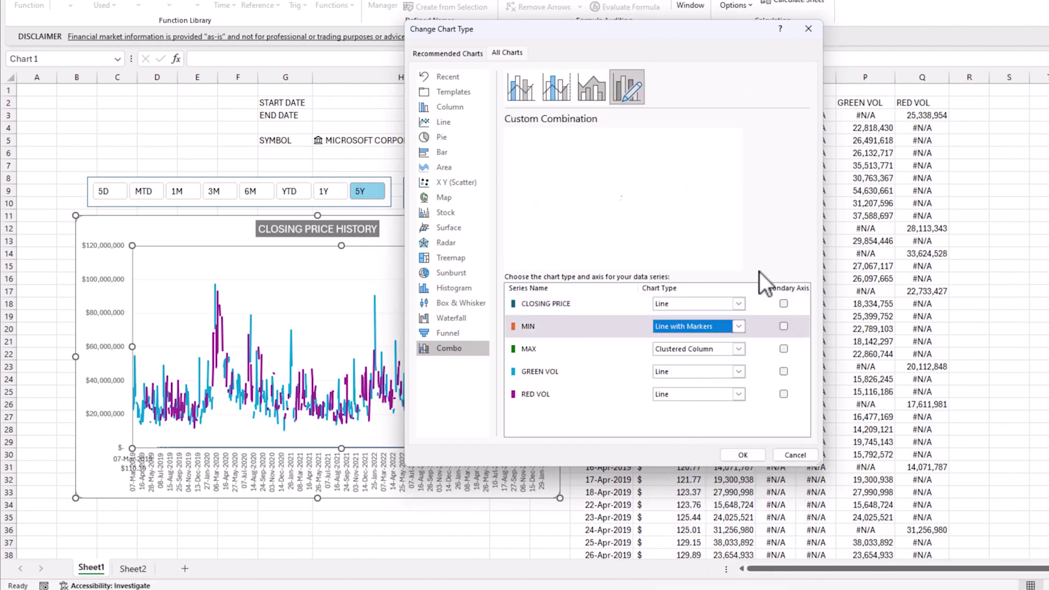
click(739, 351)
click(775, 223)
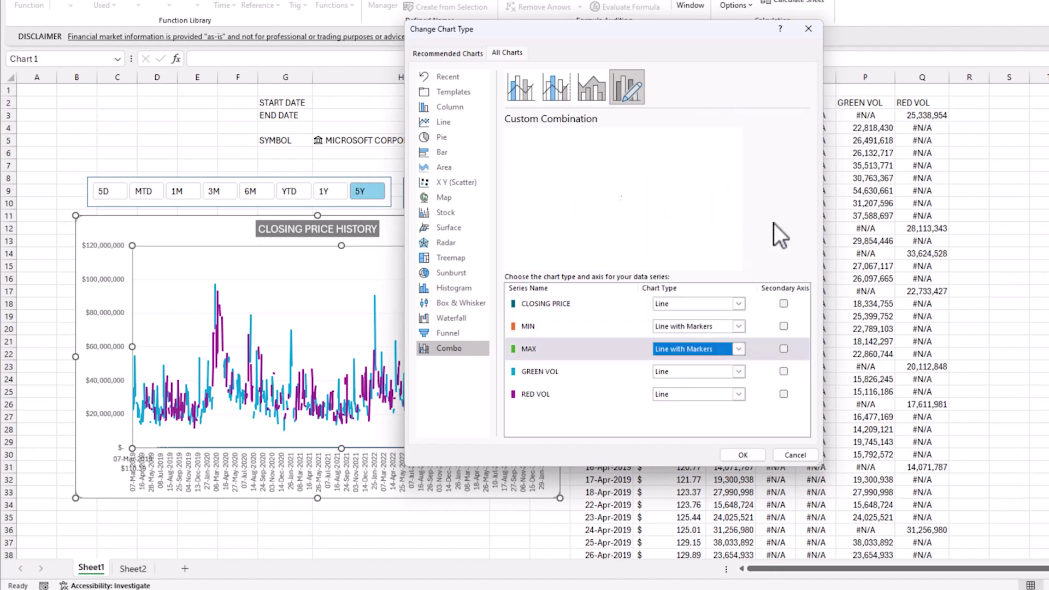
click(784, 304)
click(784, 326)
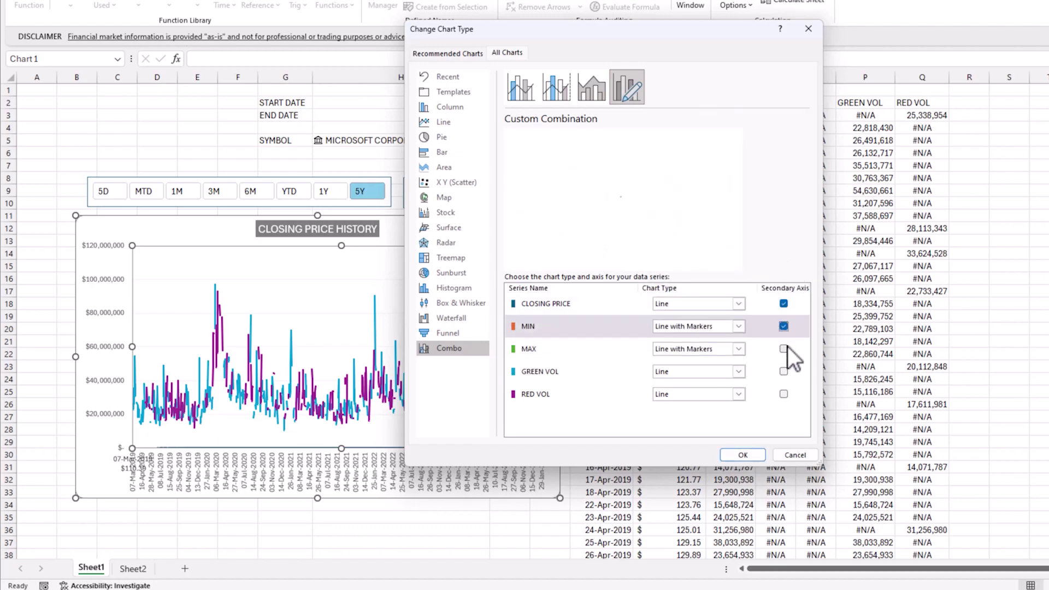
click(783, 349)
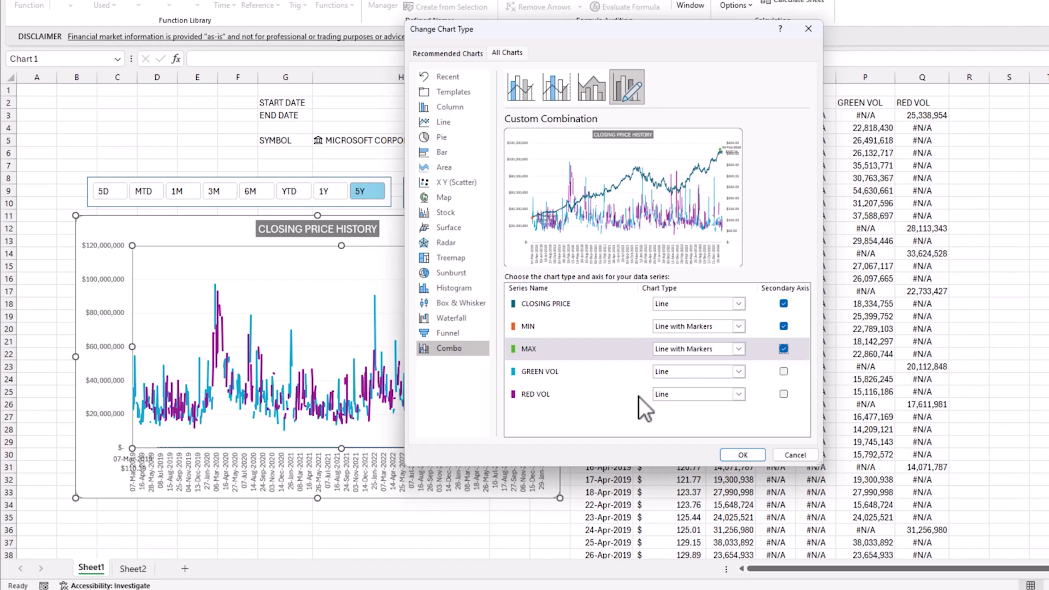
Step: Plot GREEN VOL and RED VOL as Clustered Column and apply the combo chart
click(732, 374)
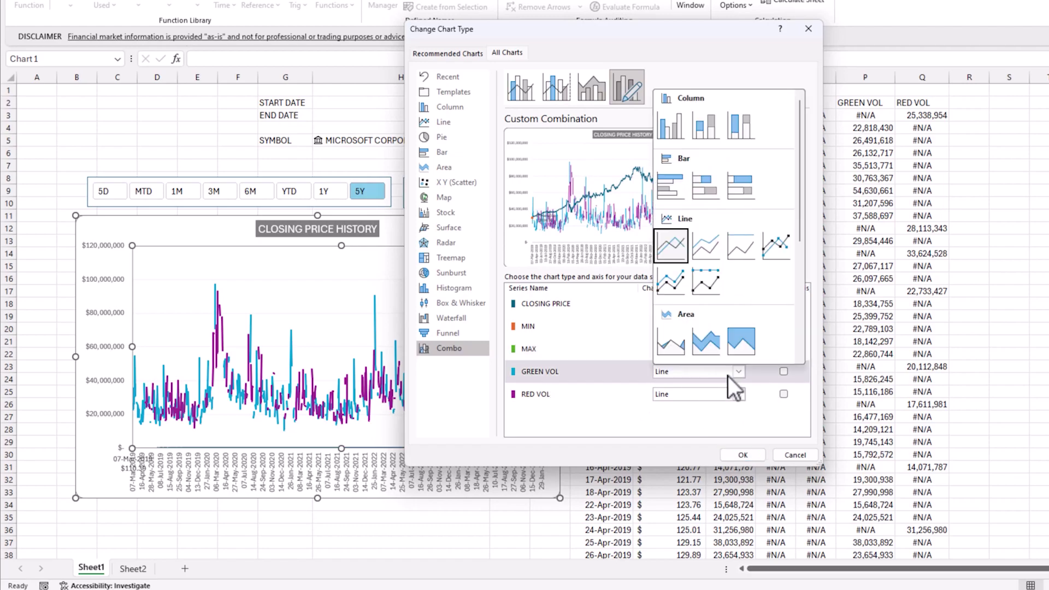
click(670, 138)
click(699, 394)
key(Escape)
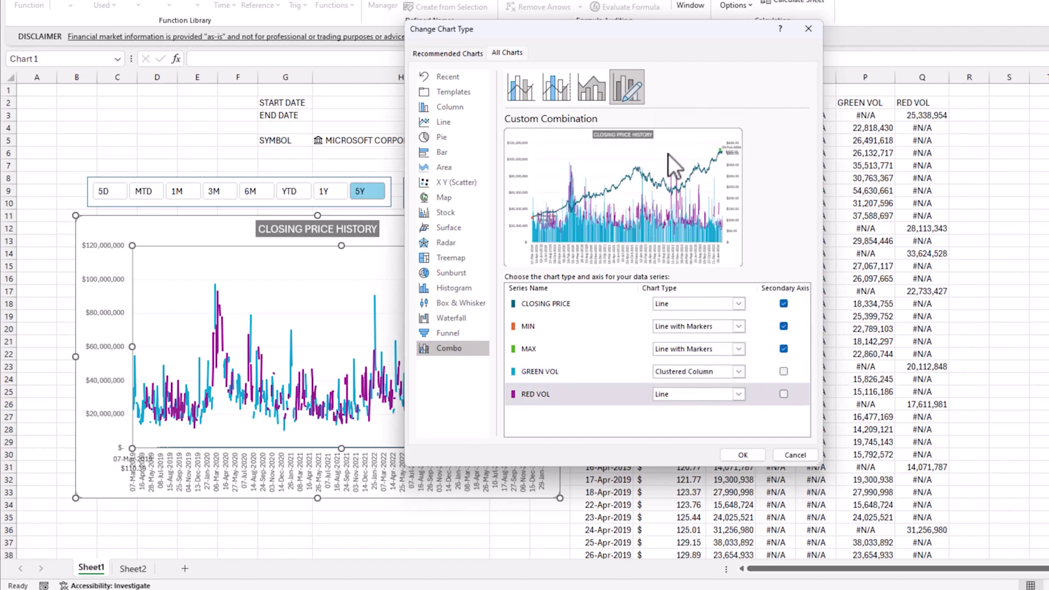
click(668, 155)
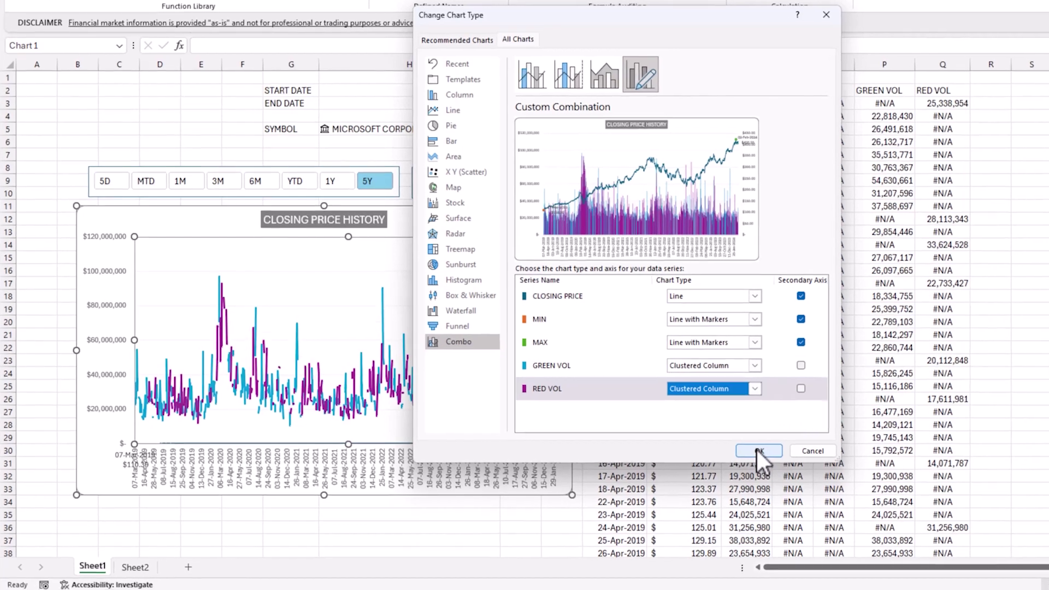
click(756, 451)
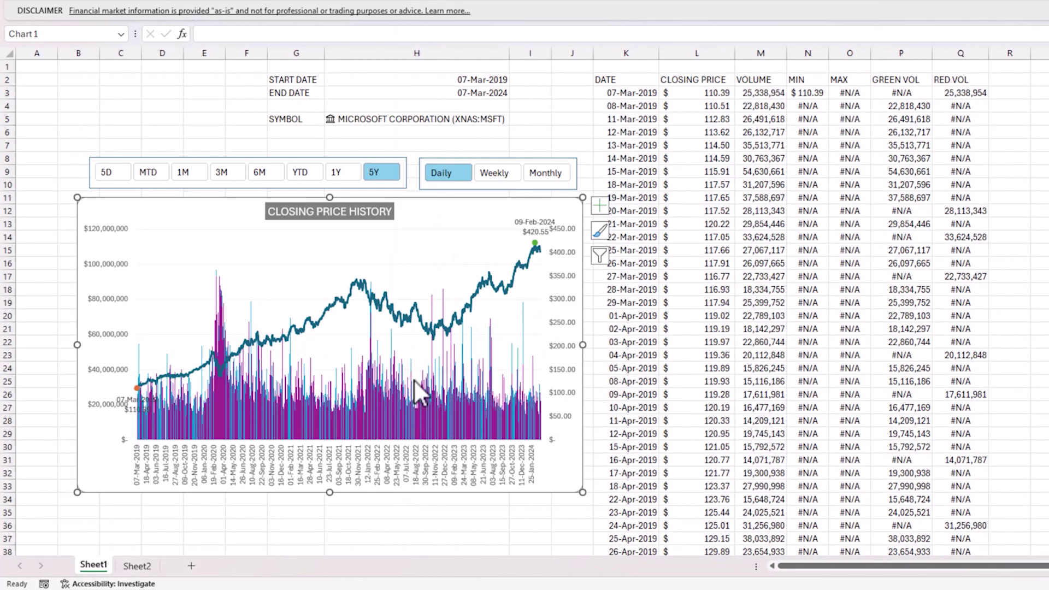
Step: Filter the period slicer to 1Y, then to YTD, showing 01-Jan-2024 to 07-Mar-2024
mouse_move(415, 382)
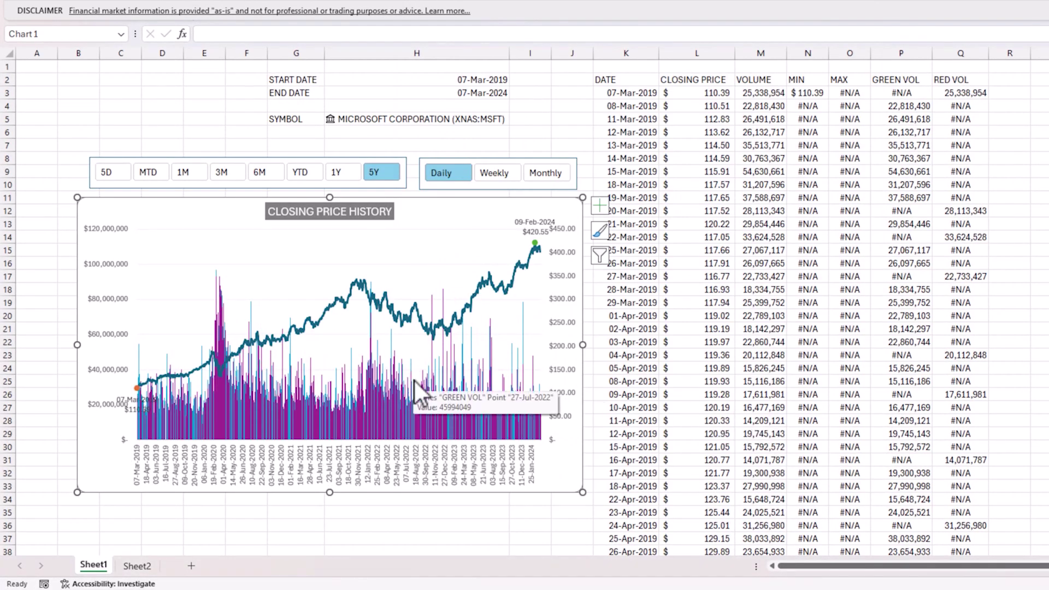
click(335, 176)
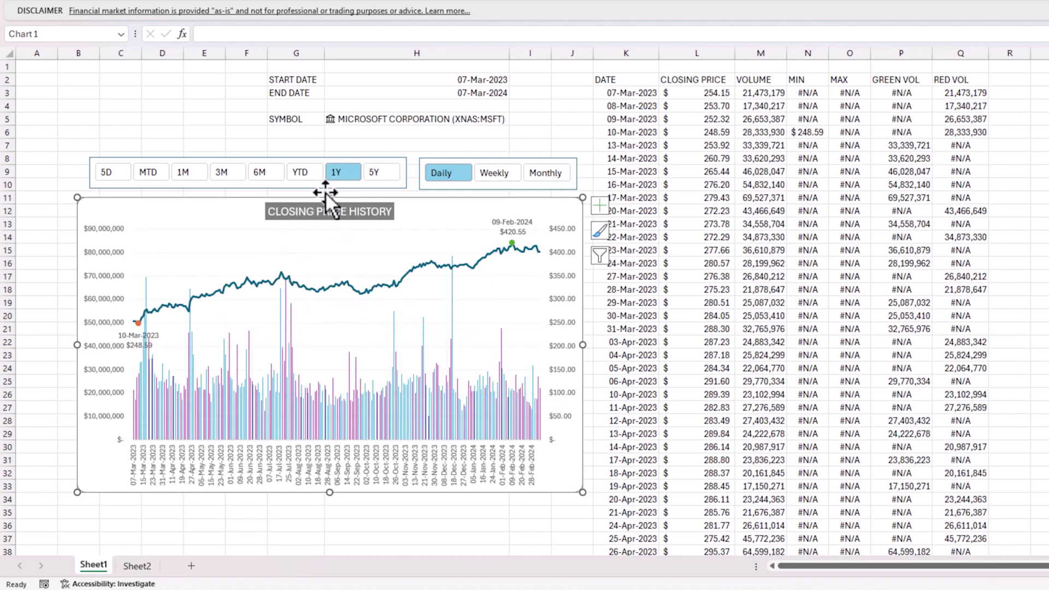
mouse_move(381, 406)
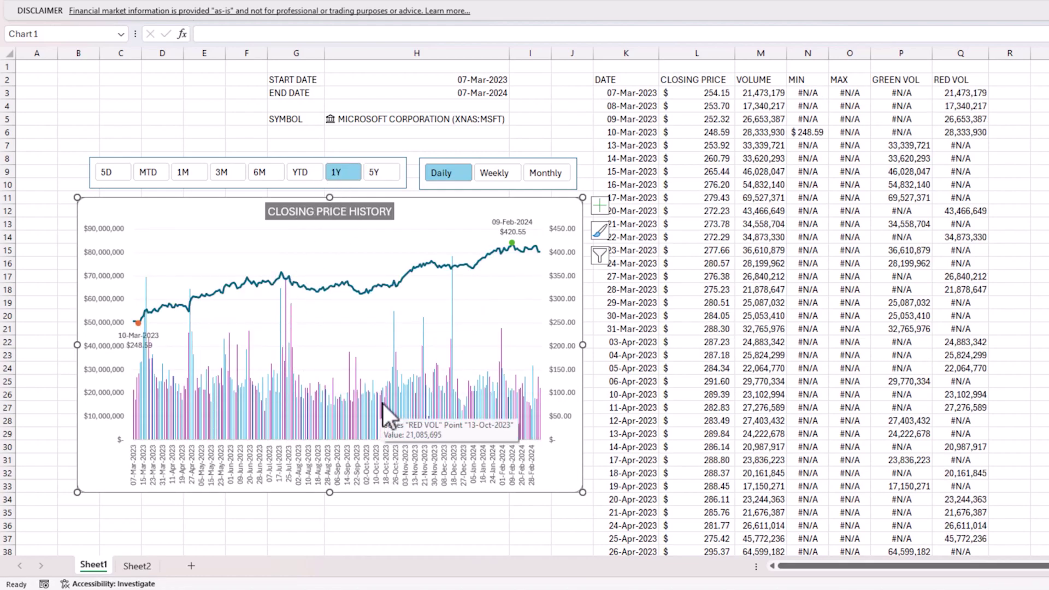
mouse_move(383, 388)
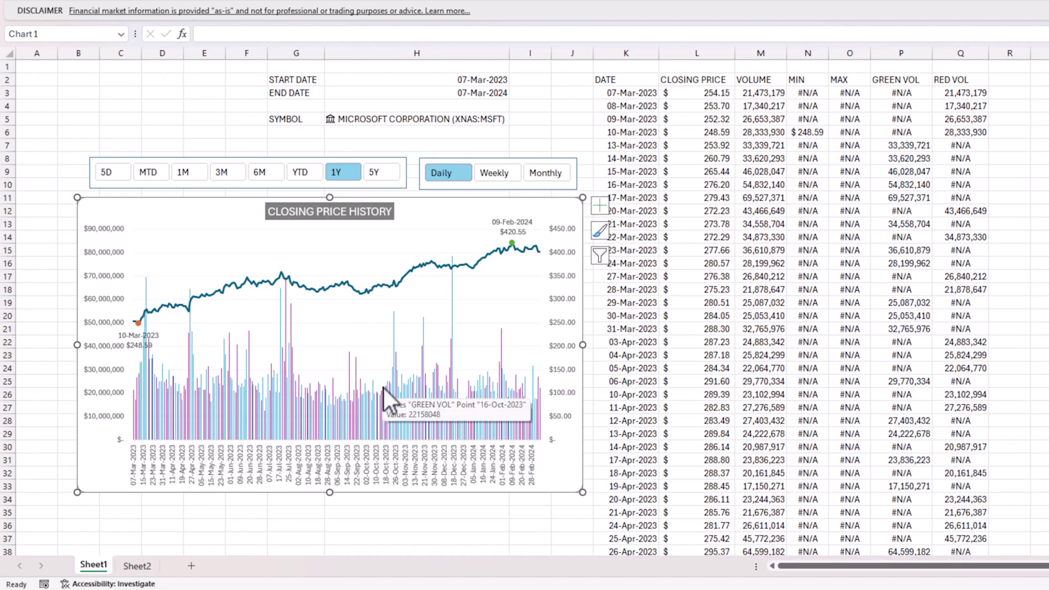
mouse_move(270, 400)
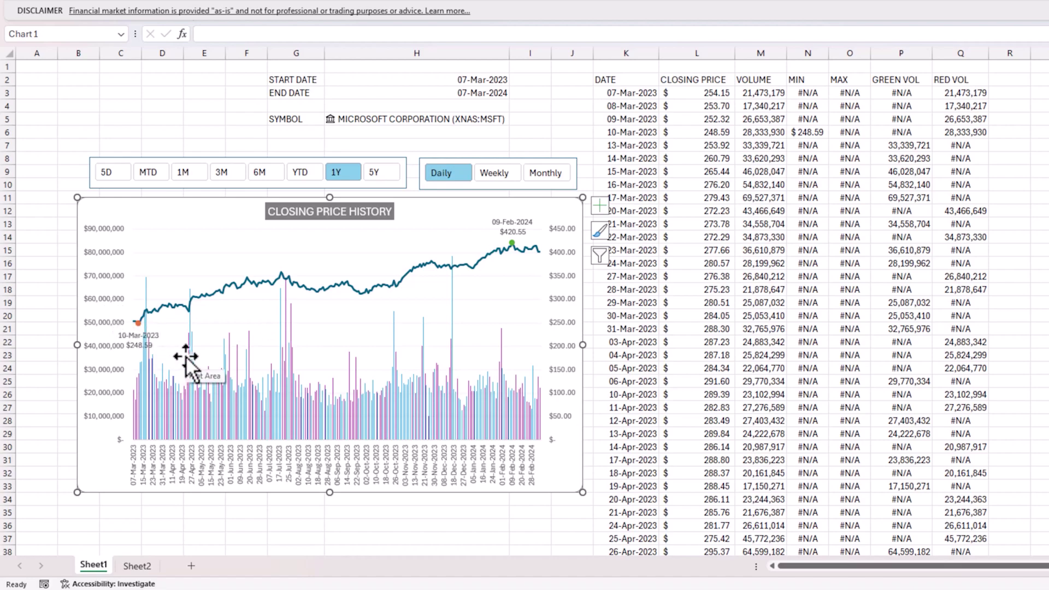
click(299, 178)
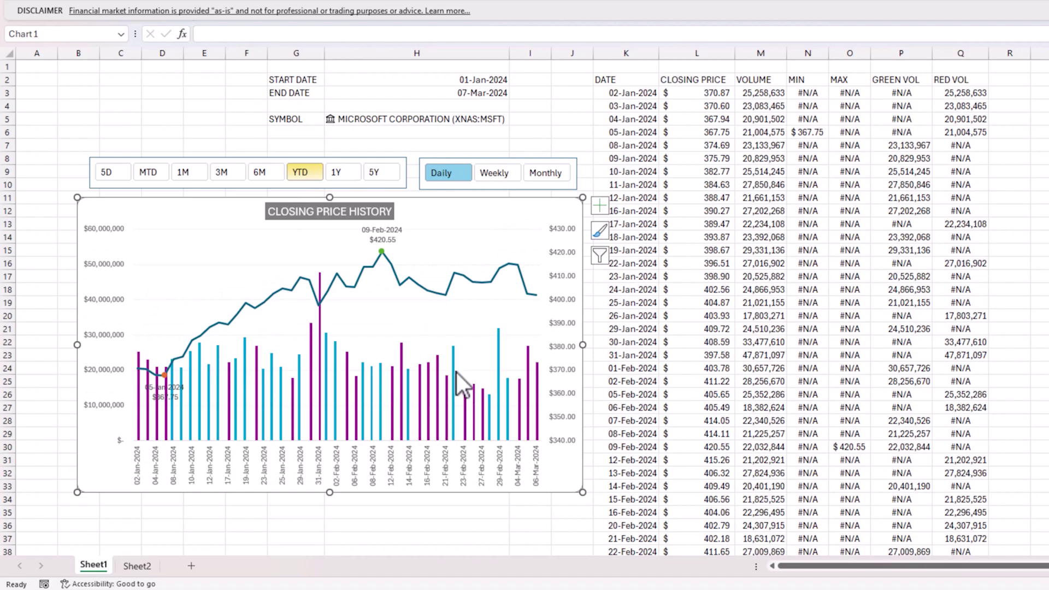
mouse_move(456, 372)
Step: Give the GREEN VOL series a solid green fill and no border
key(ctrl+1)
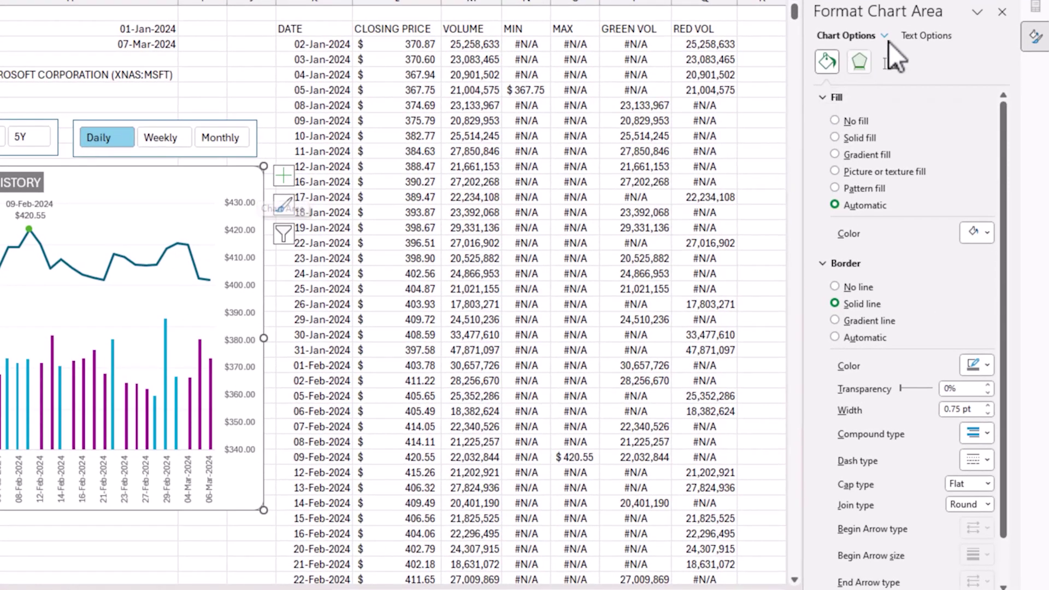
click(885, 35)
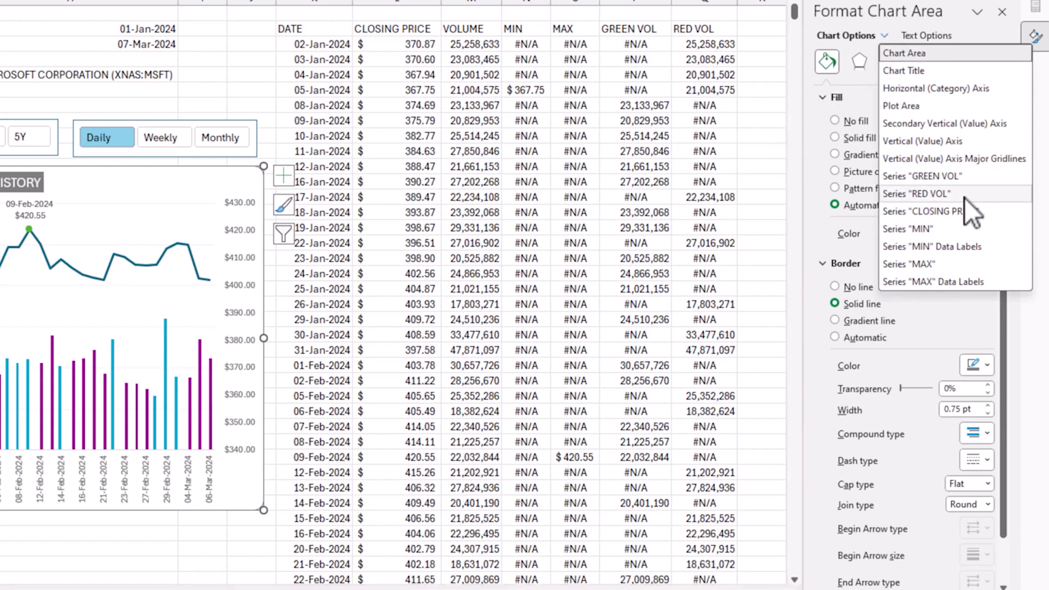
click(962, 177)
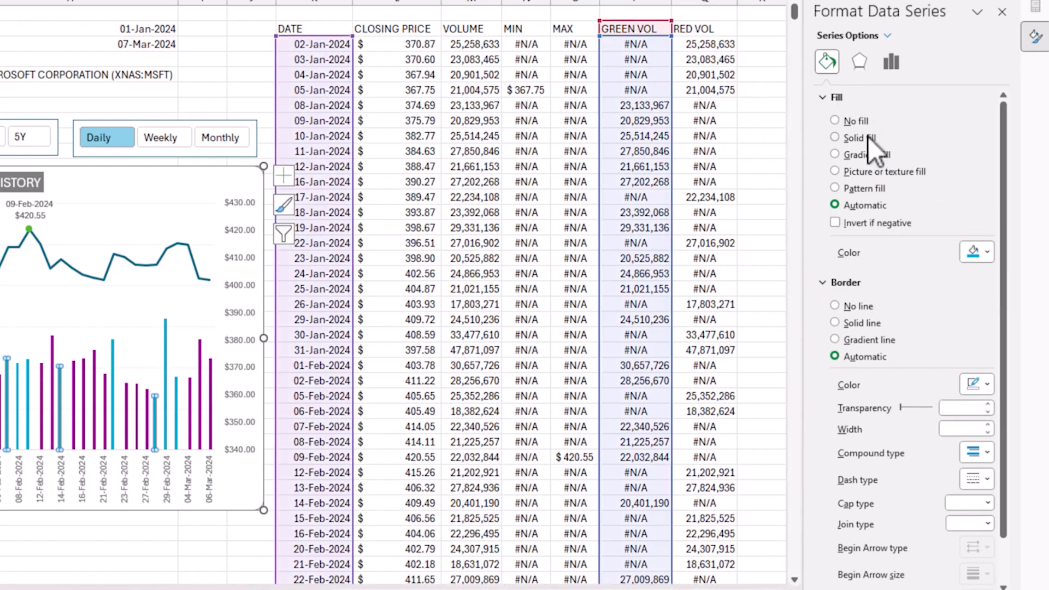
click(865, 139)
click(979, 253)
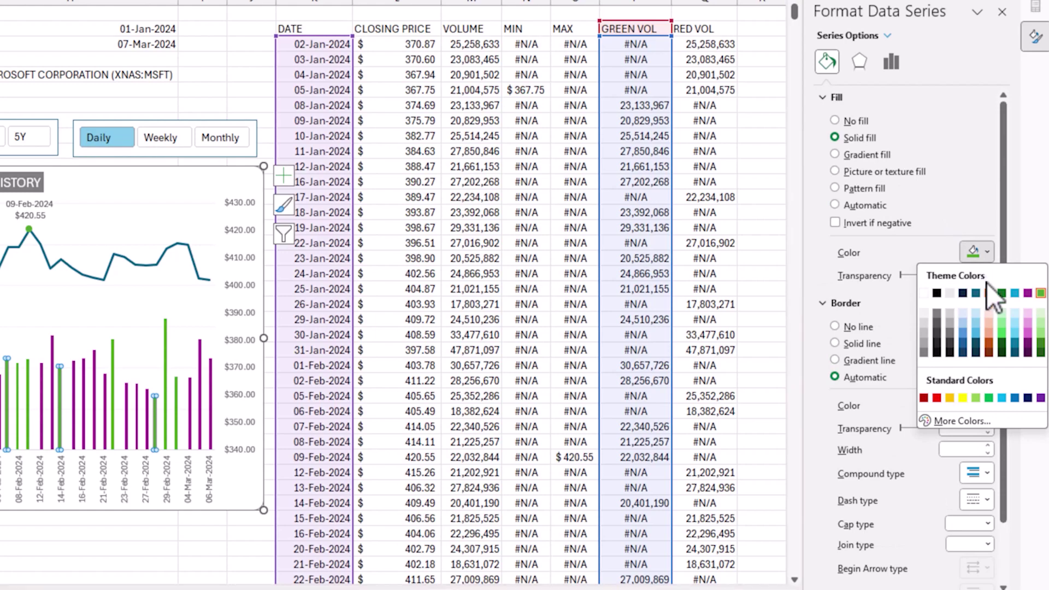
click(1042, 294)
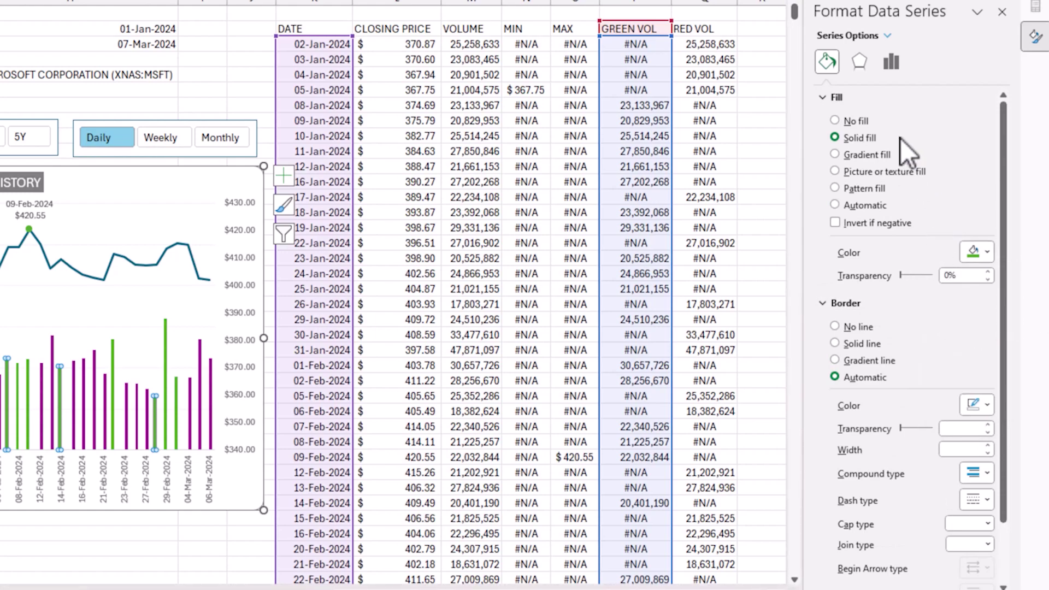
click(861, 326)
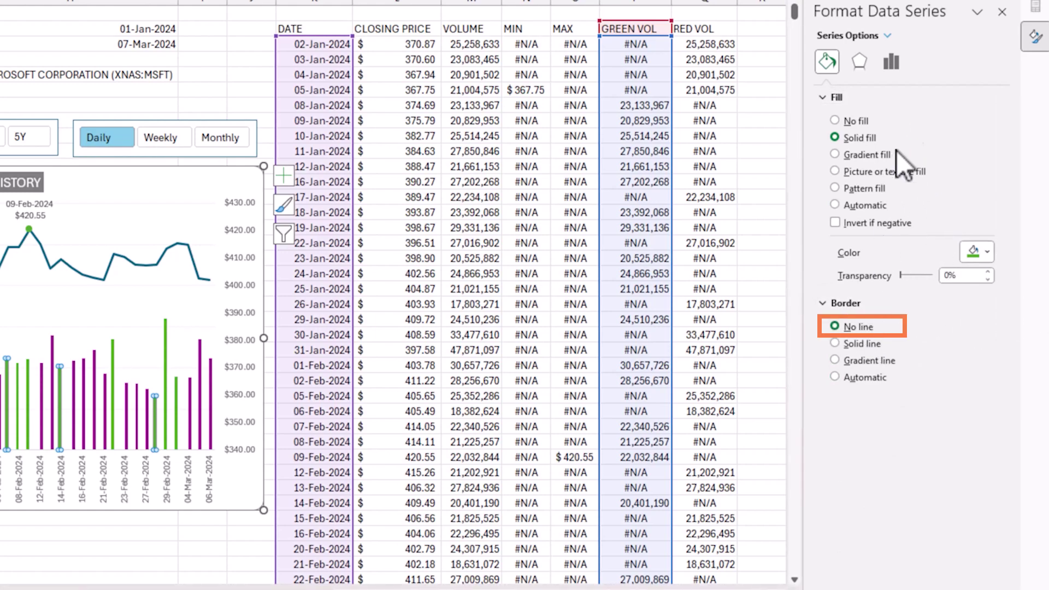
Step: Give the RED VOL series a solid red fill and no border
click(887, 35)
click(949, 198)
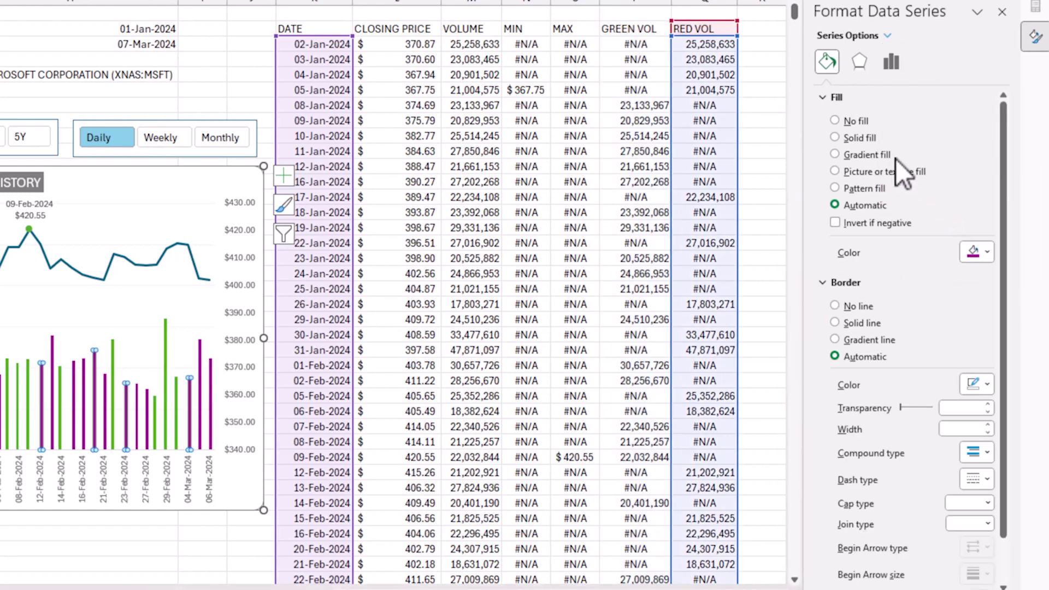
click(873, 141)
click(979, 251)
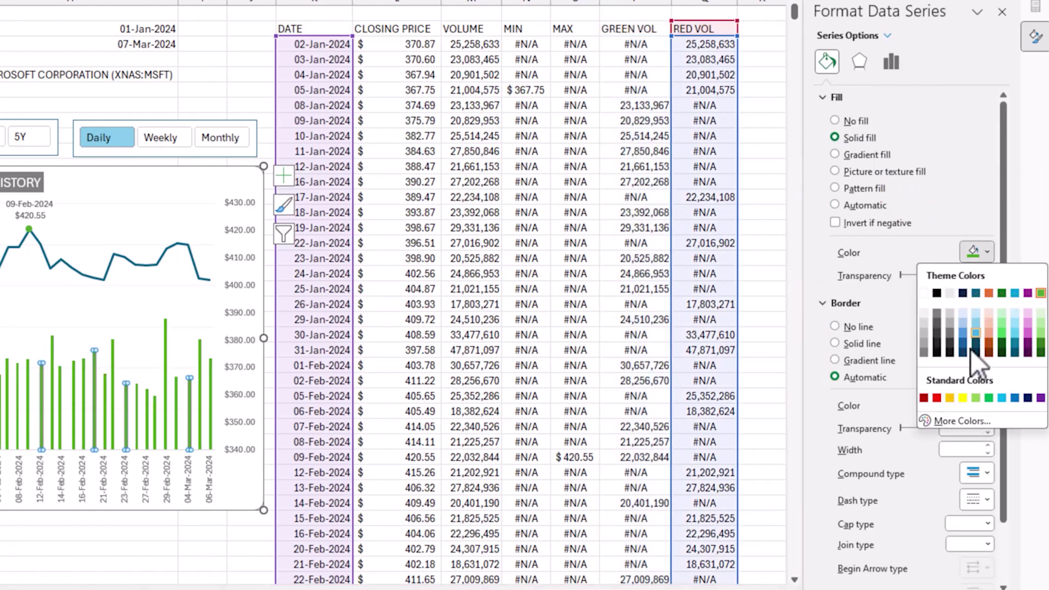
click(935, 399)
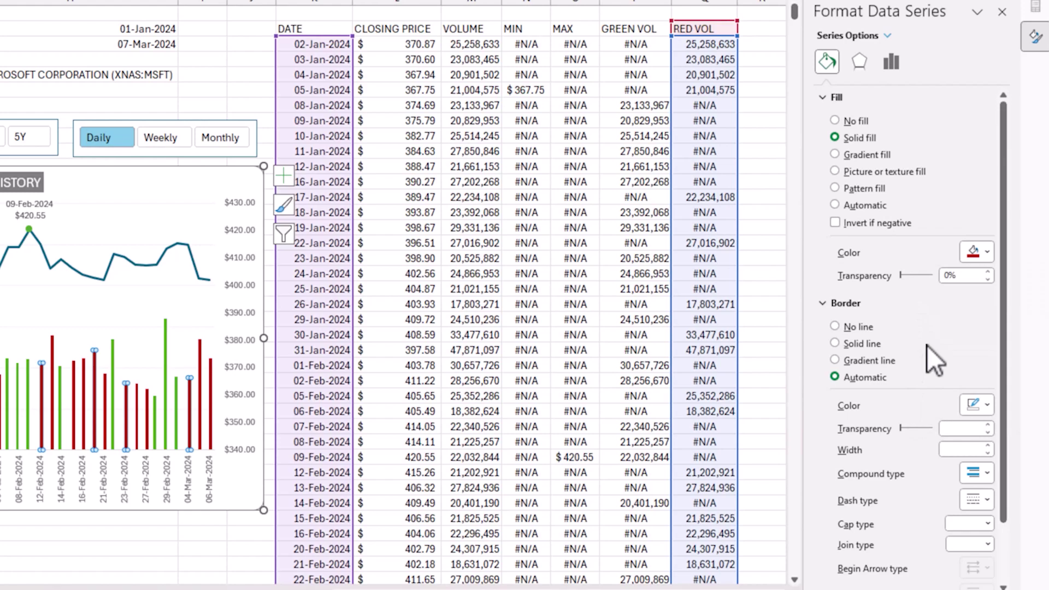
click(861, 328)
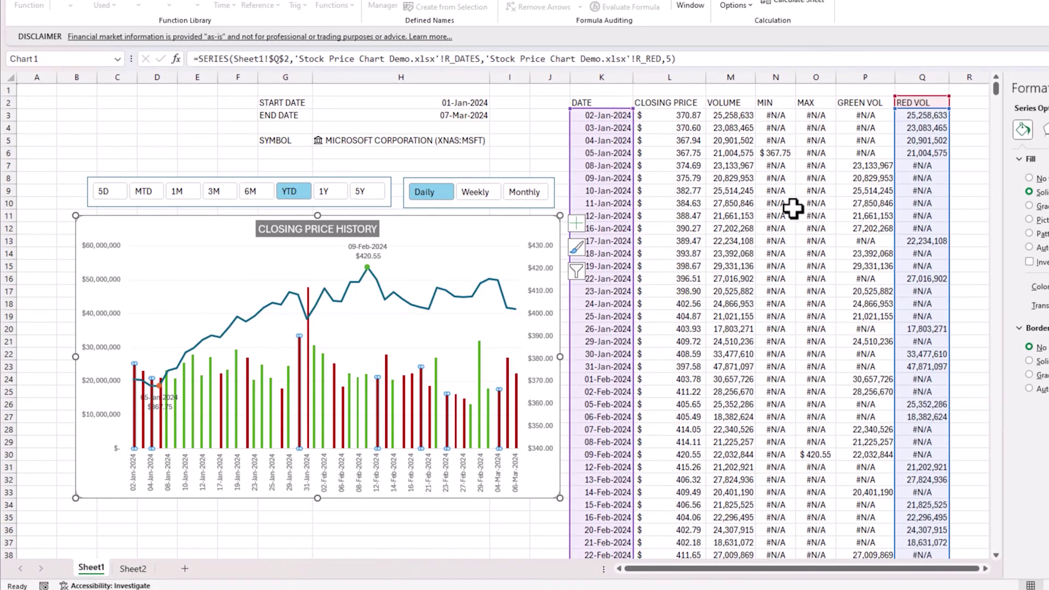
Step: Add the header DUMMY in R2 and the spilling formula =R_VOL*4 in R3
click(966, 115)
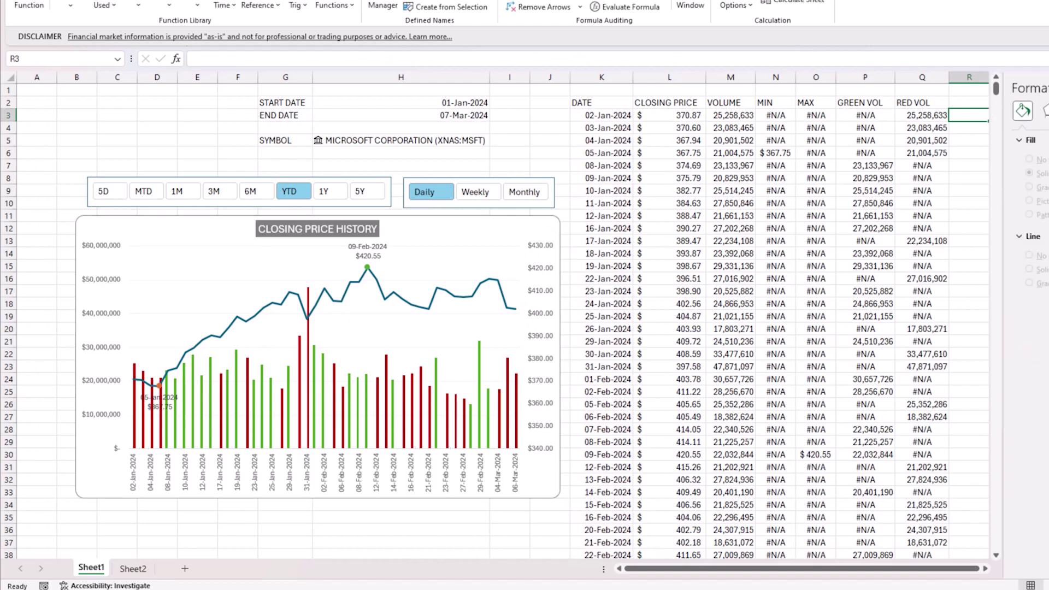
click(971, 101)
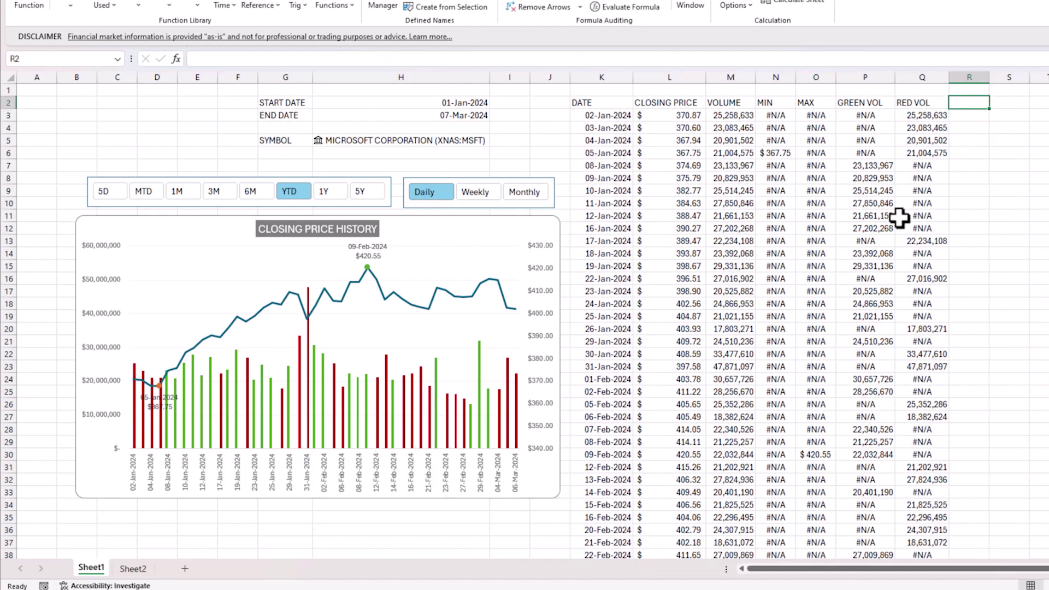
mouse_move(297, 404)
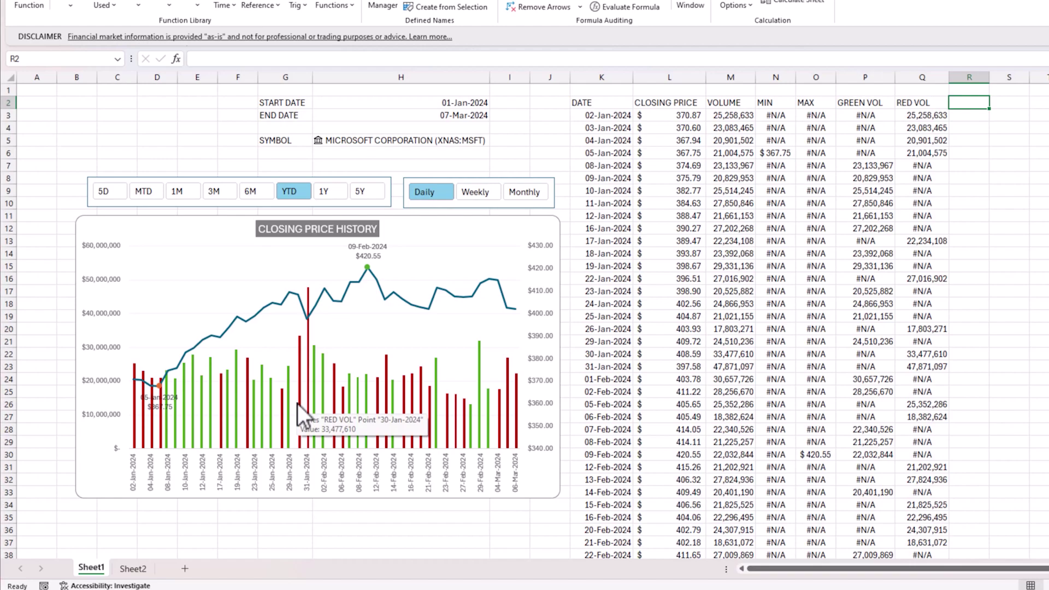
text(DUMMY)
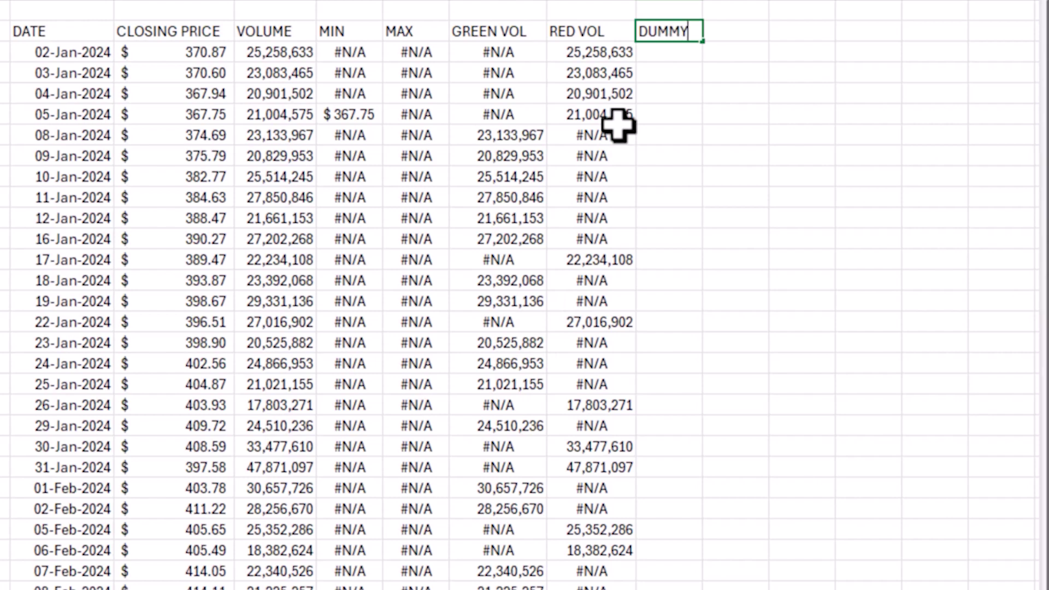
key(Return)
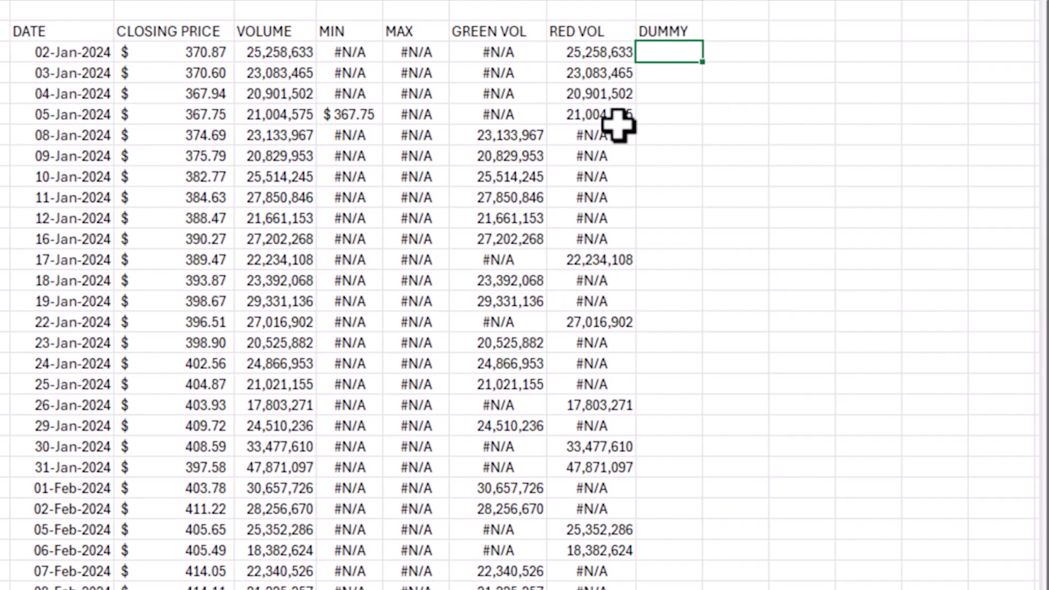
text(=R_VOL)
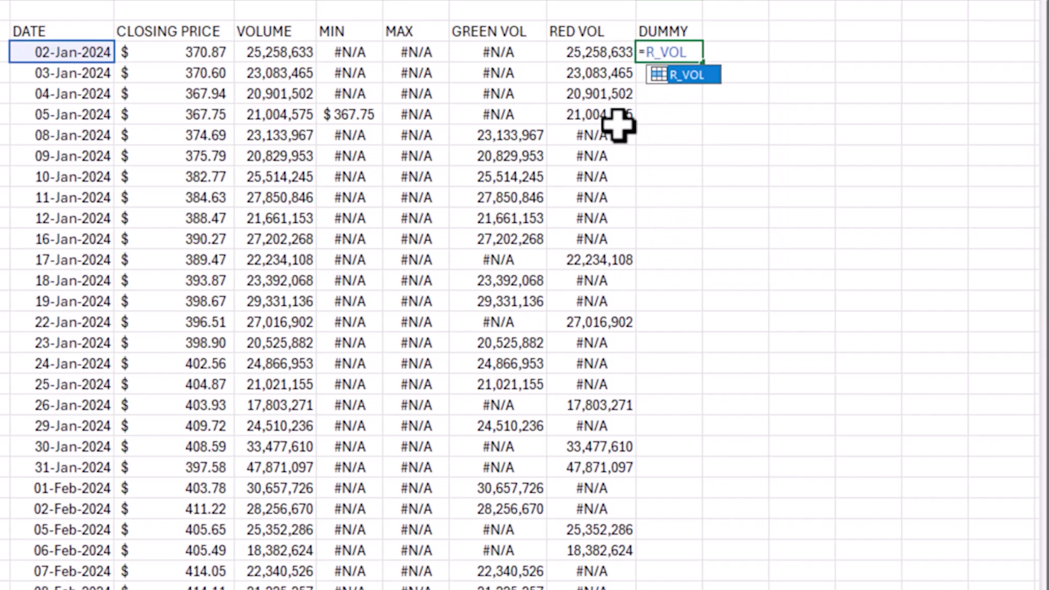
text(*4)
key(ctrl+Return)
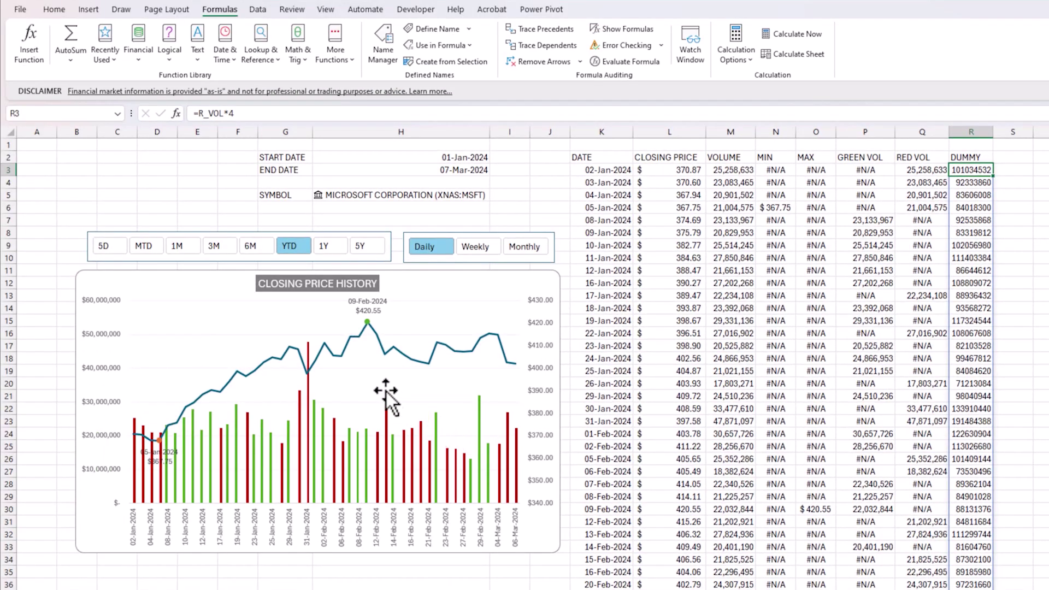
Step: Define the name DUMMY referring to =Sheet1!$R$3#, the spilled DUMMY column
right_click(381, 376)
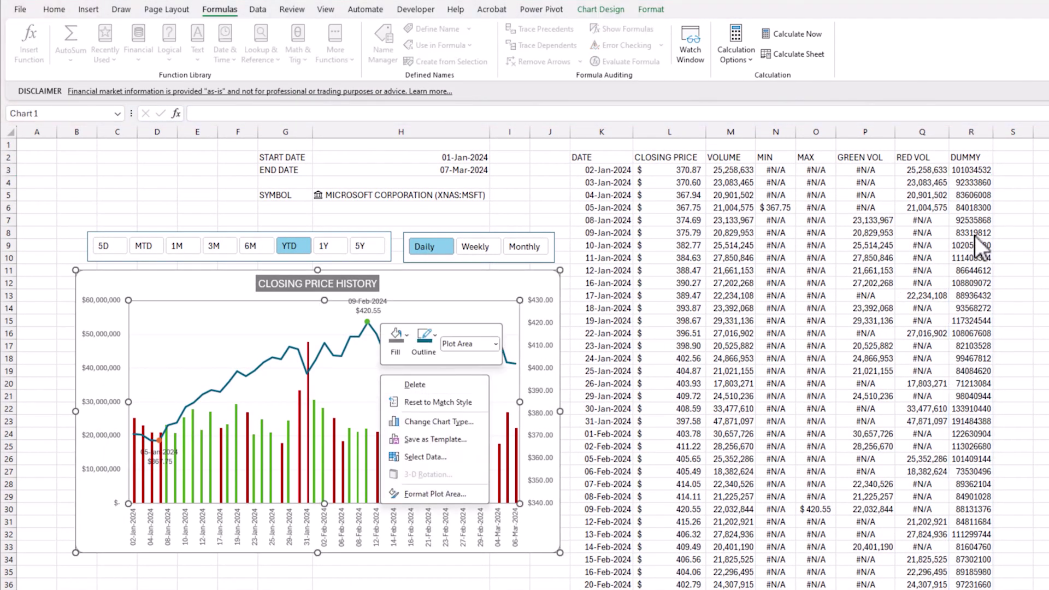
click(972, 170)
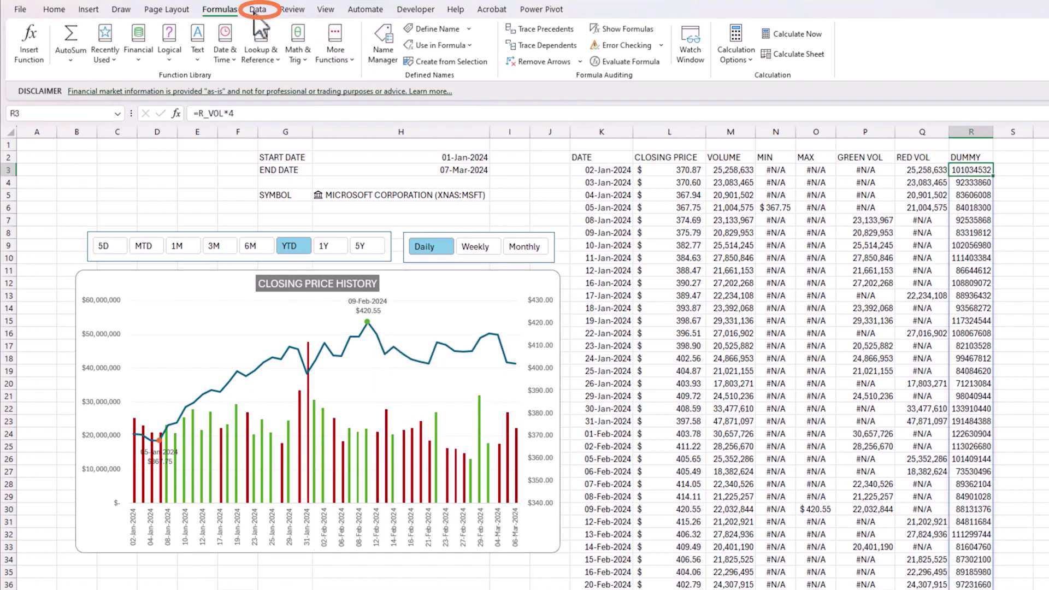
click(434, 30)
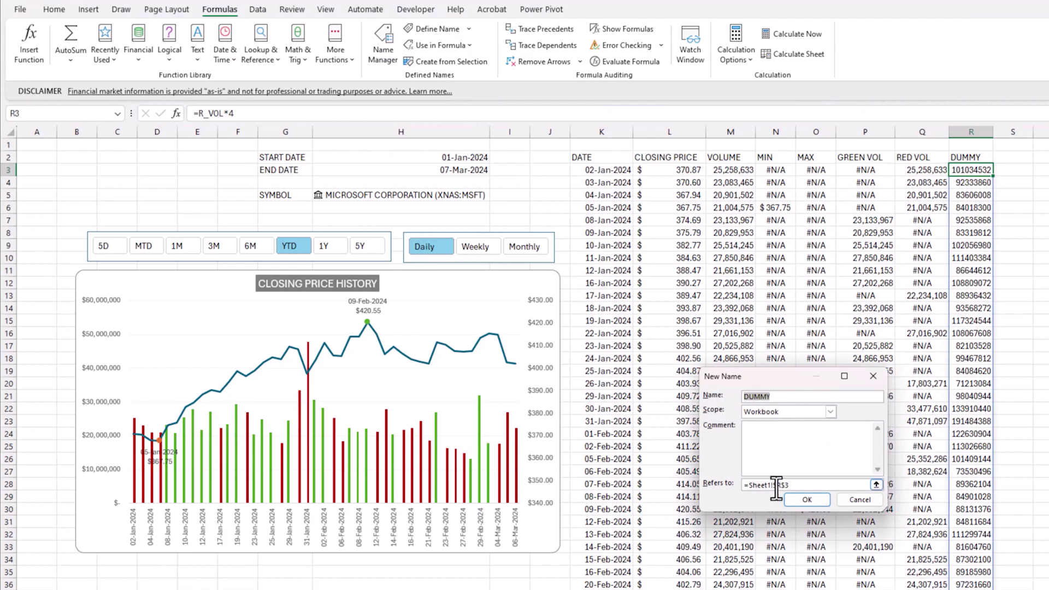
drag(748, 484, 839, 491)
text(IN)
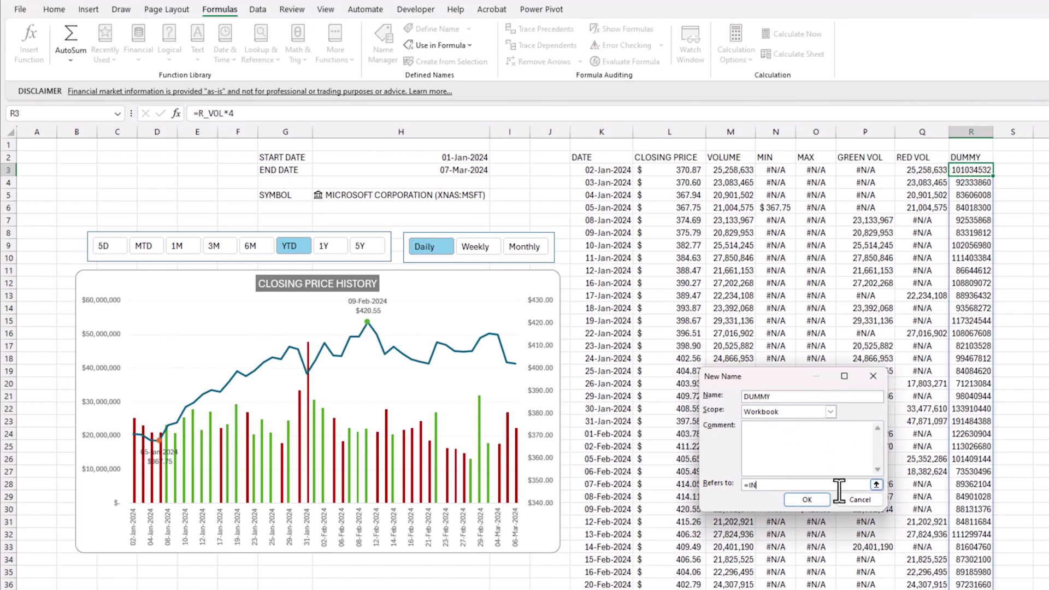
key(BackSpace)
key(BackSpace)
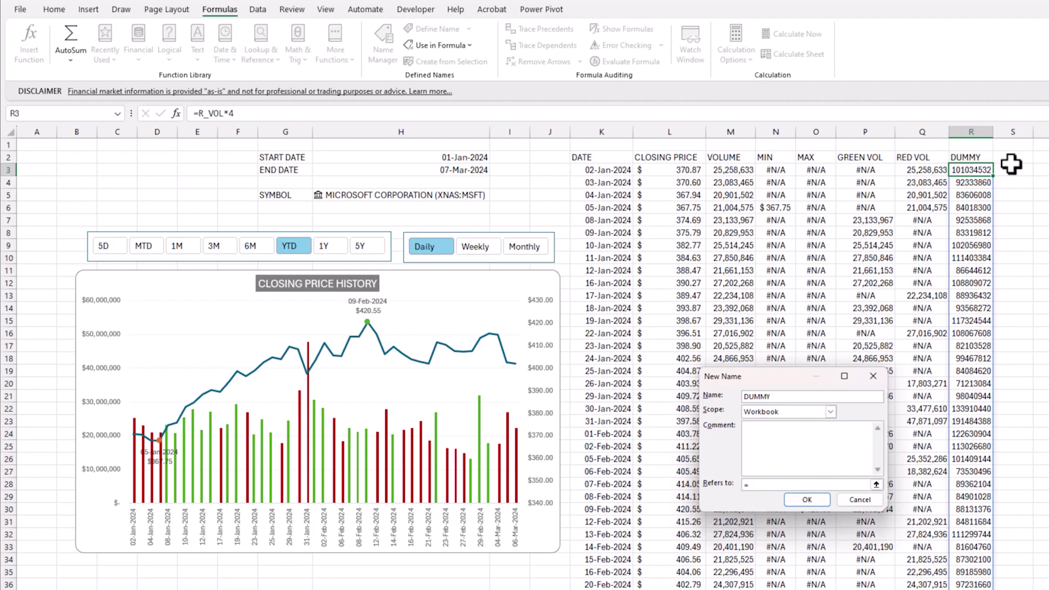
click(982, 174)
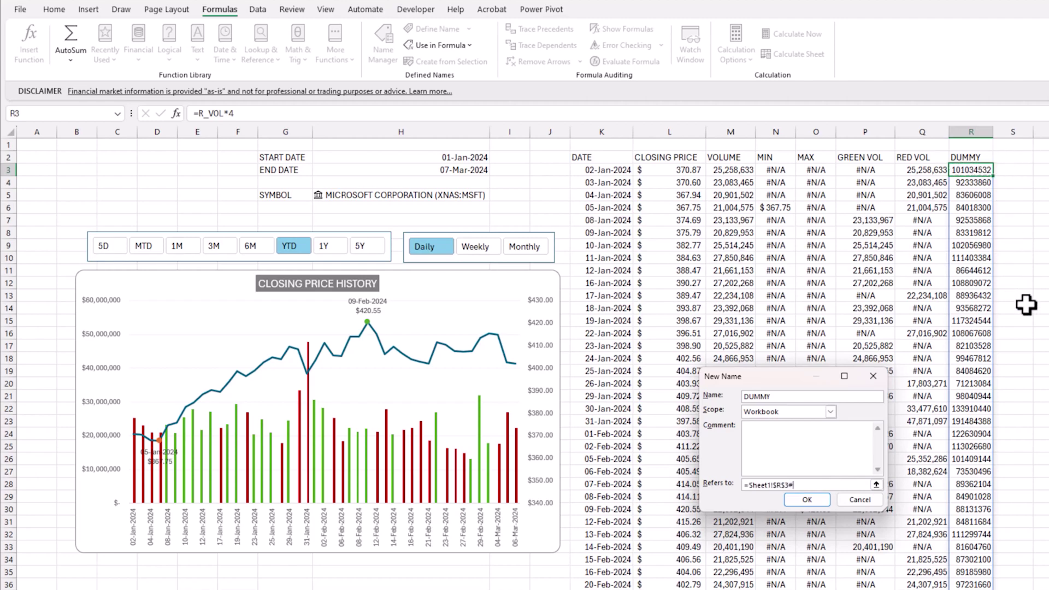
click(808, 499)
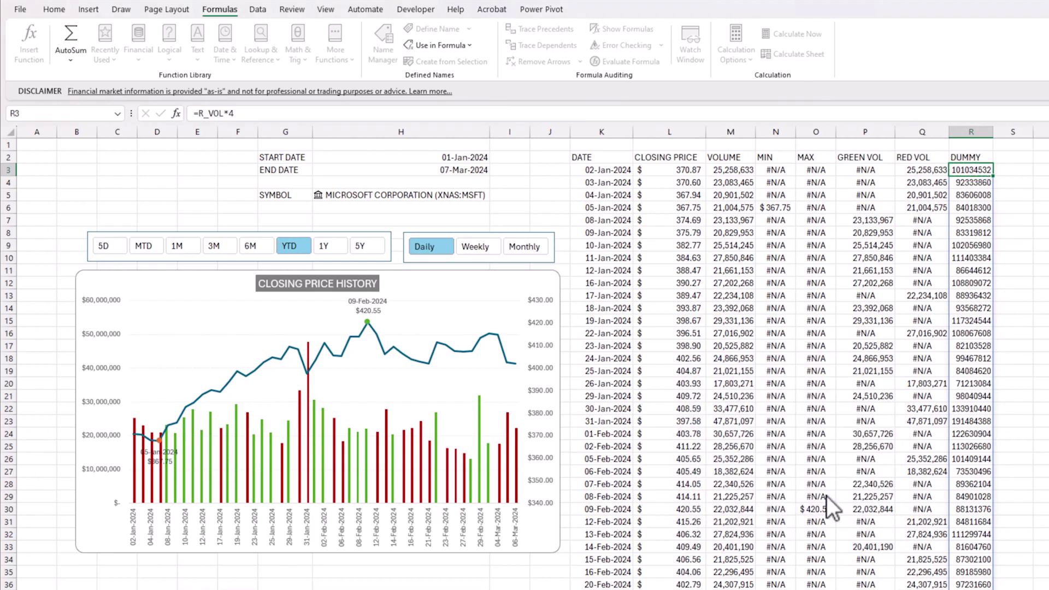
Step: Add a new chart series named DUMMY in Select Data
right_click(428, 365)
click(465, 432)
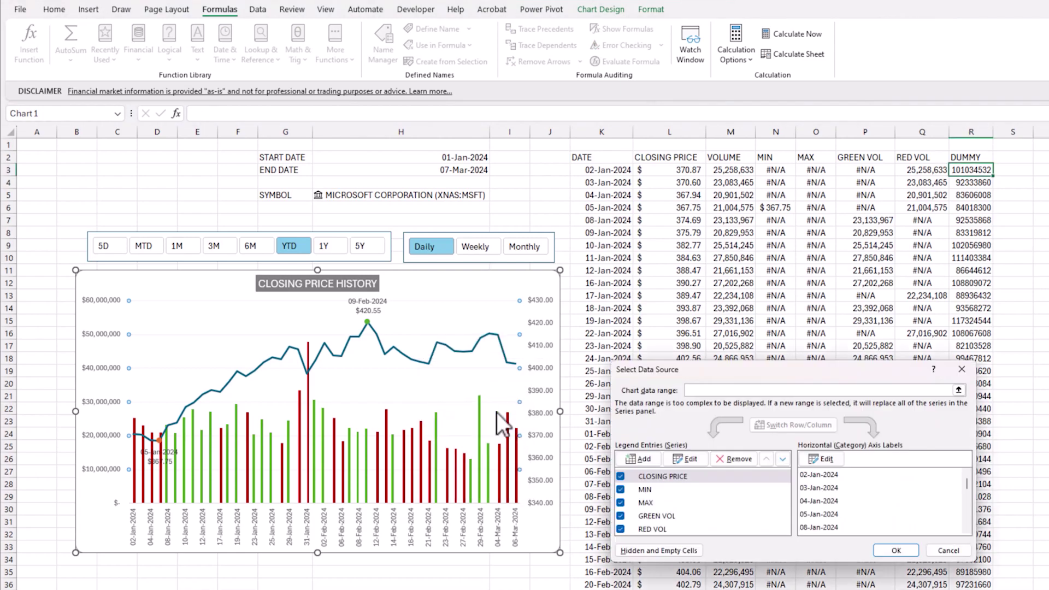
click(638, 459)
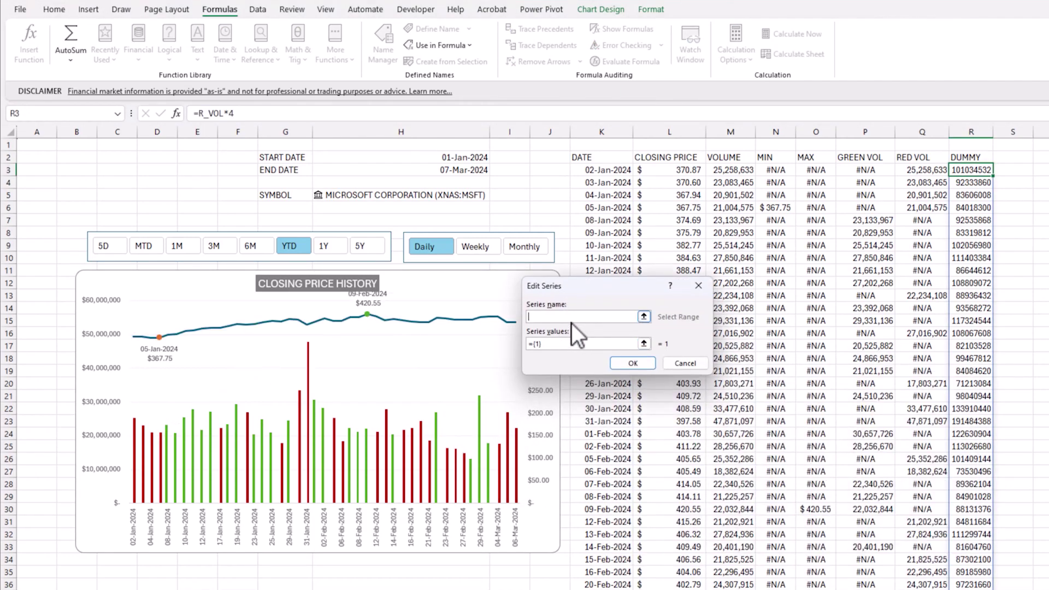
text(DUMMy)
key(Tab)
scroll(587, 311, down, 1)
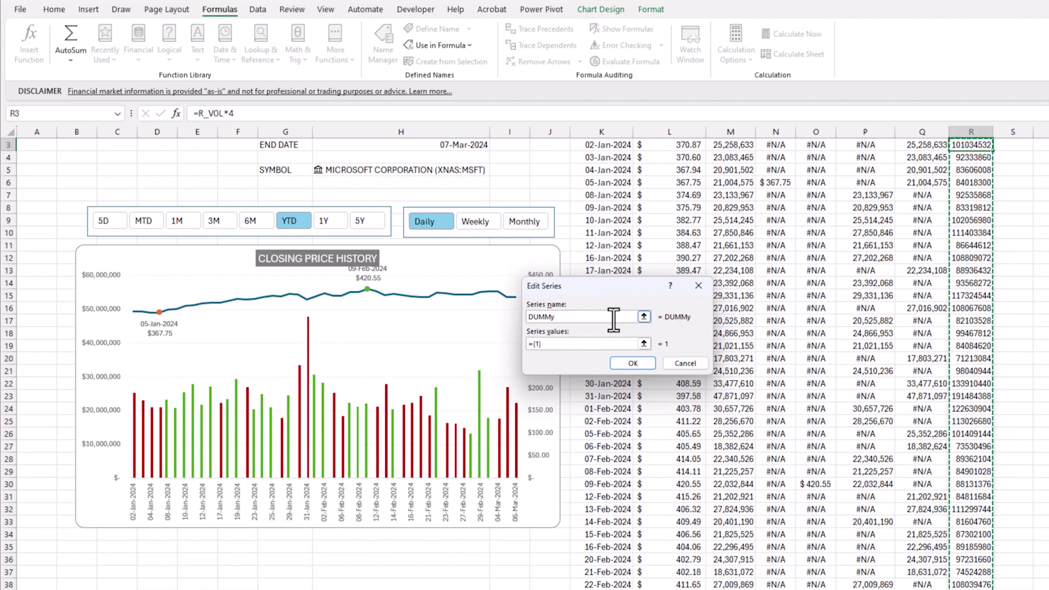
click(613, 320)
key(BackSpace)
text(Y)
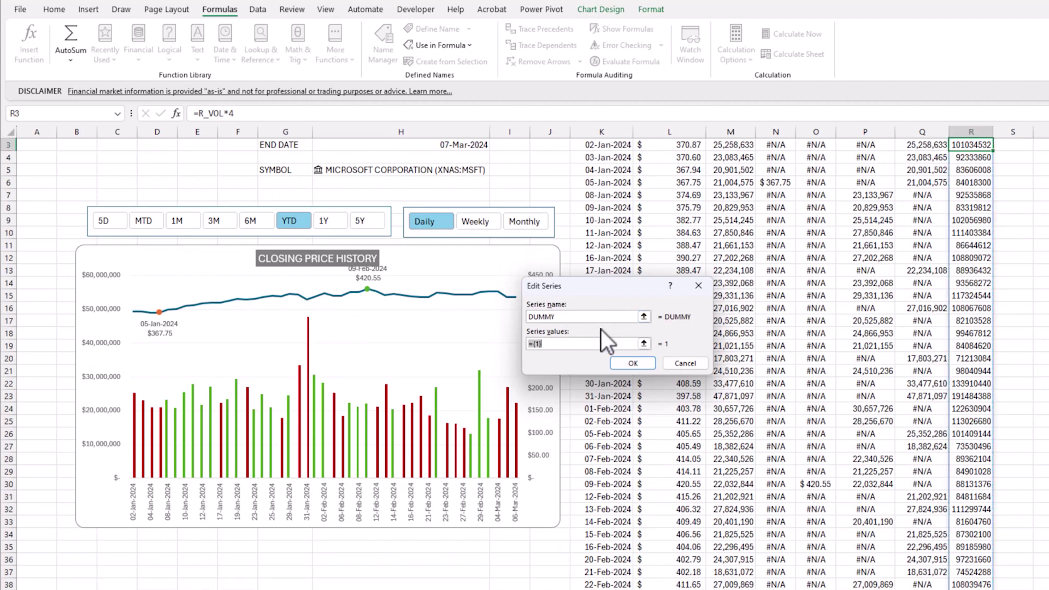
key(Tab)
scroll(681, 263, up, 1)
Step: Set the DUMMY series values to =Sheet1!DUMMY and confirm both dialogs
click(550, 182)
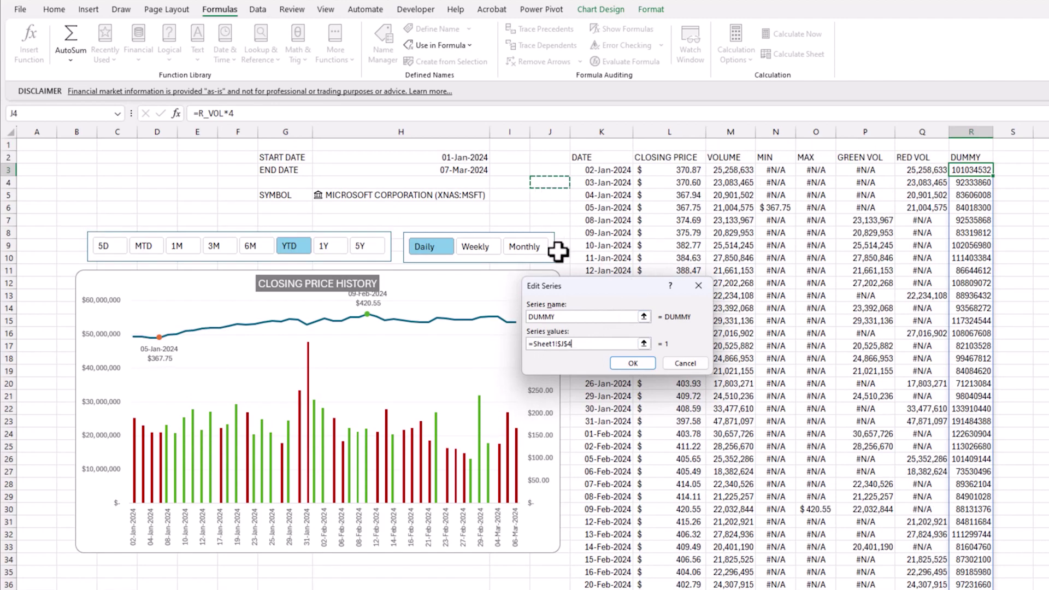
click(591, 345)
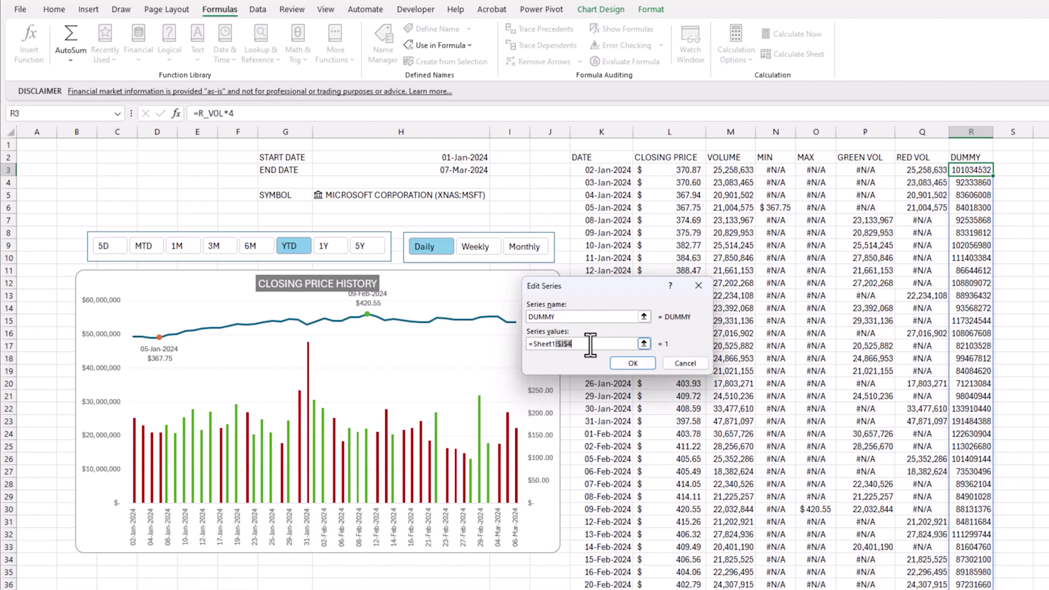
key(BackSpace)
key(BackSpace)
key(BackSpace)
key(BackSpace)
text(DUMMY)
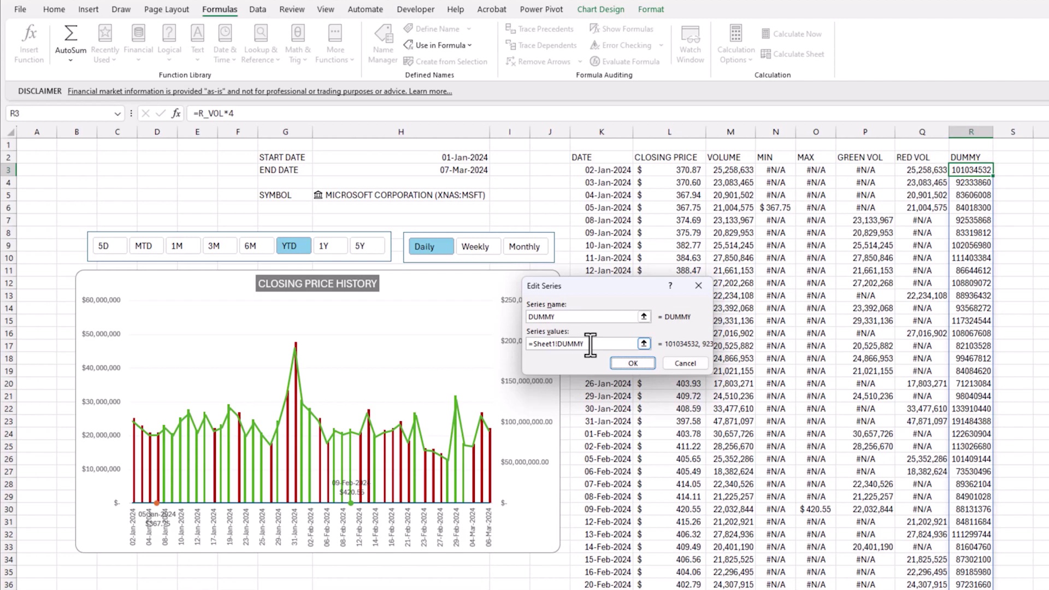
click(629, 363)
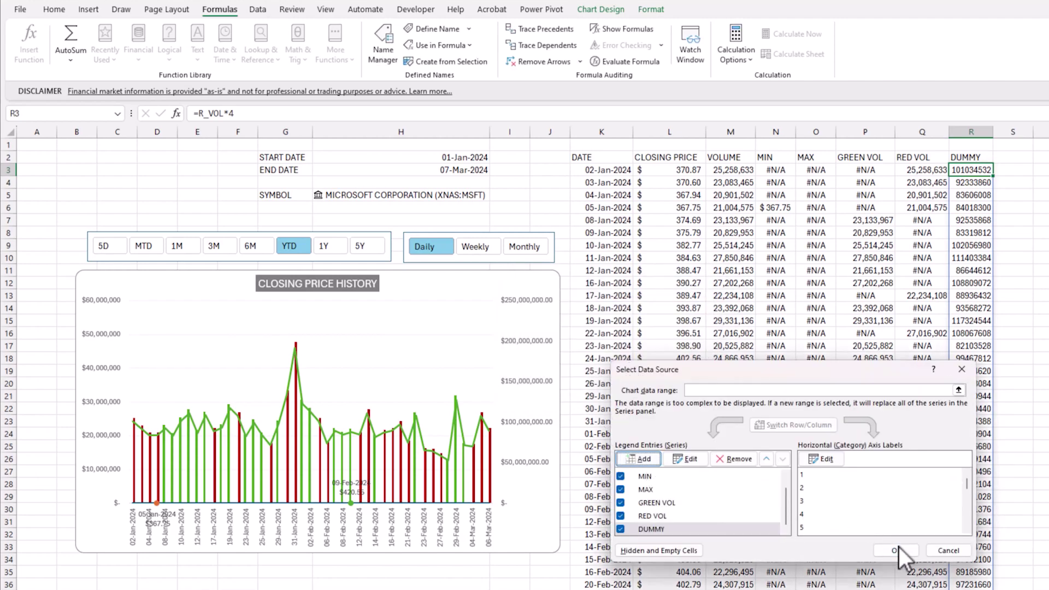
click(899, 550)
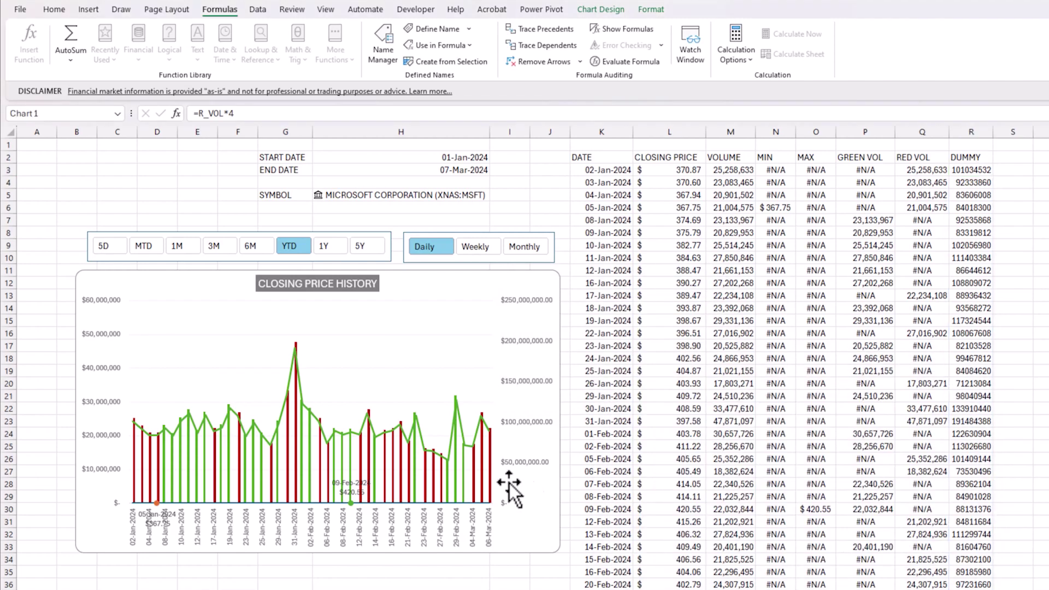
Step: Make the DUMMY series Clustered Column on the primary axis in the combo chart
right_click(429, 348)
click(473, 393)
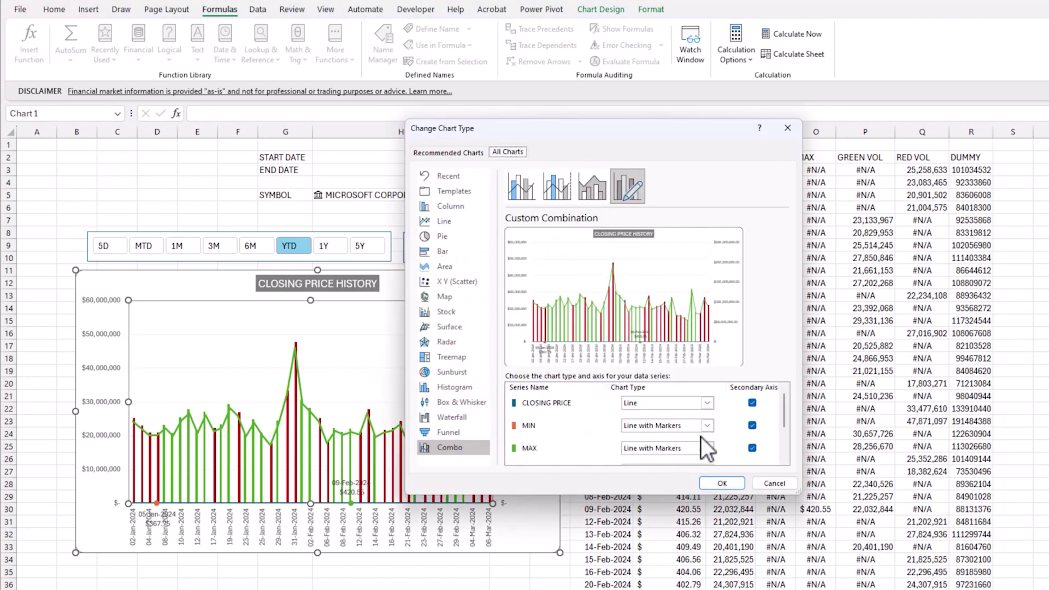
scroll(701, 437, down, 3)
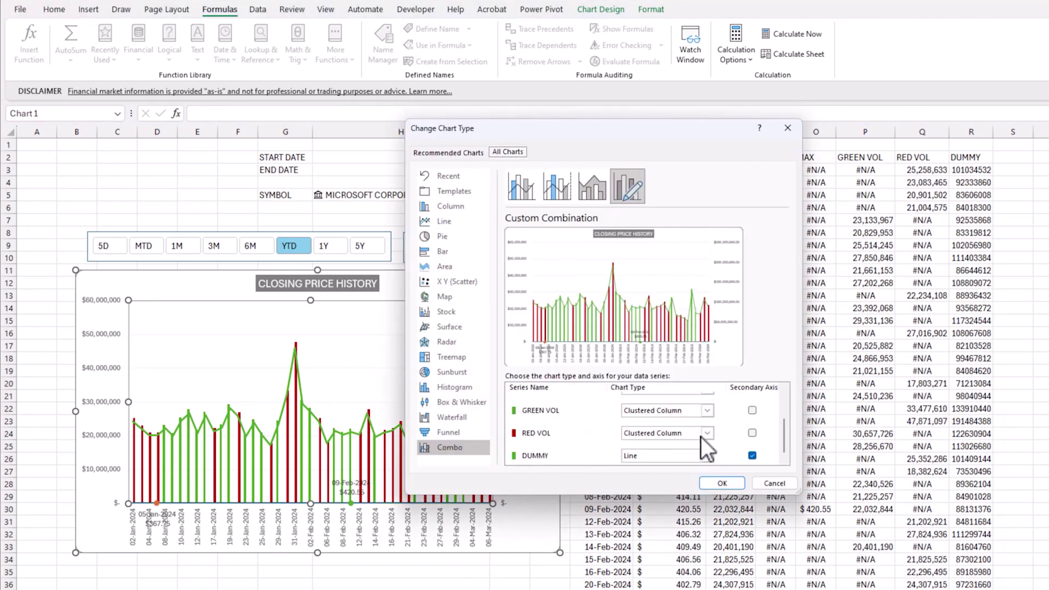
click(660, 457)
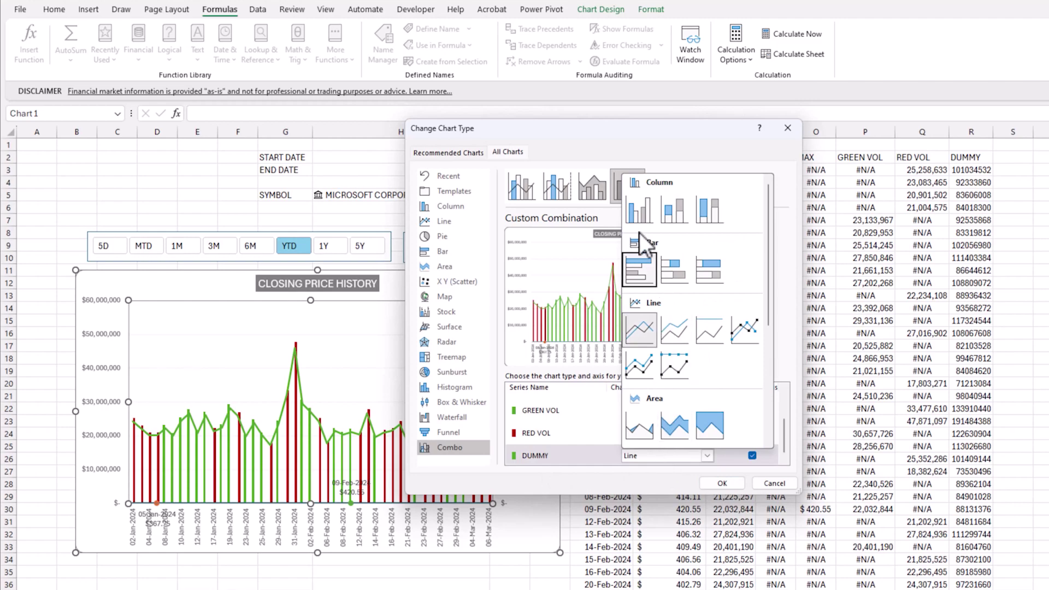
click(641, 219)
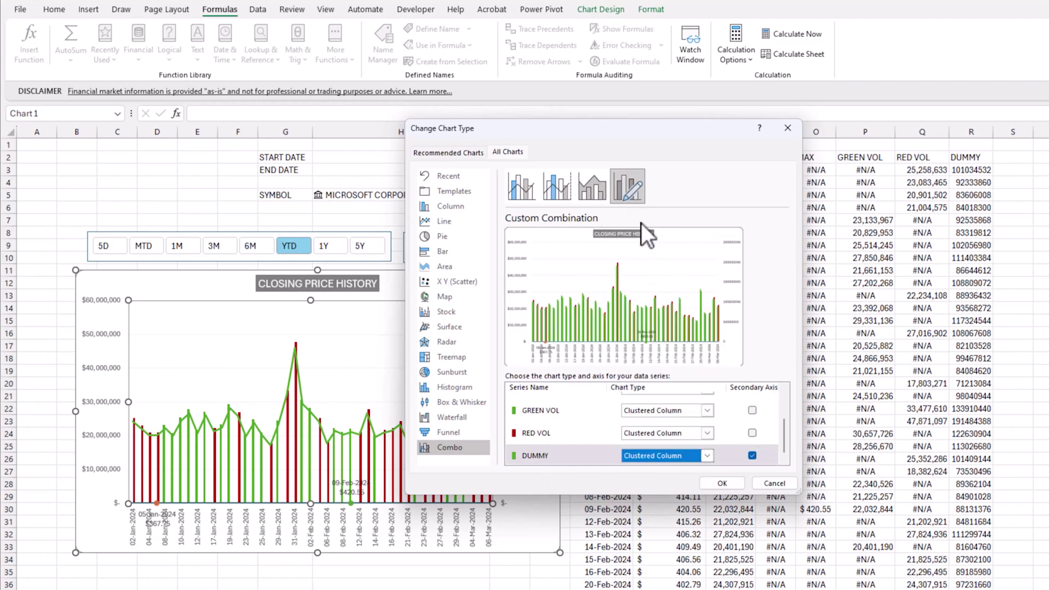
click(754, 455)
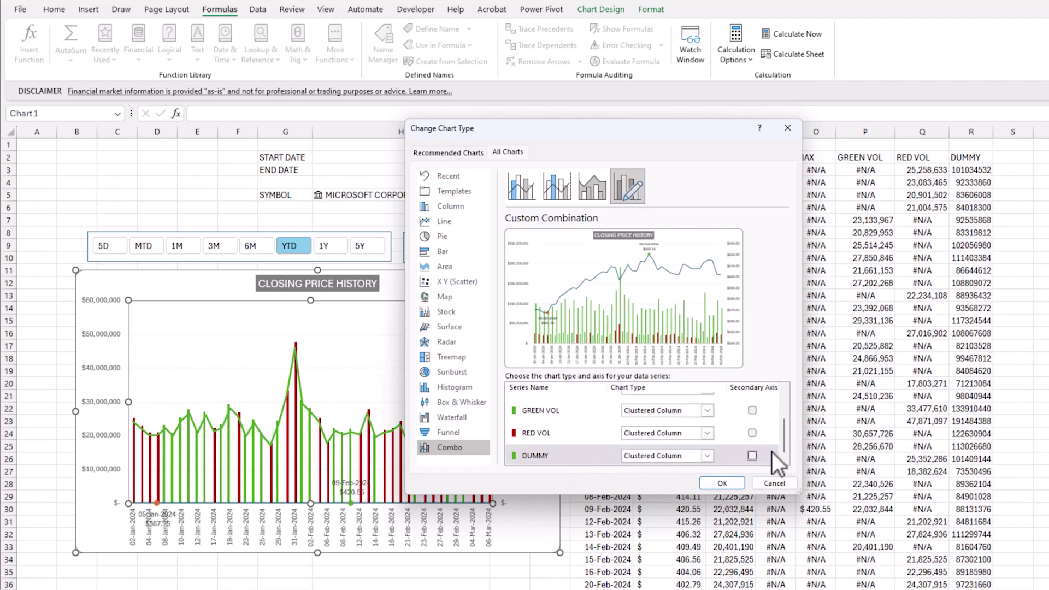
drag(796, 492, 804, 580)
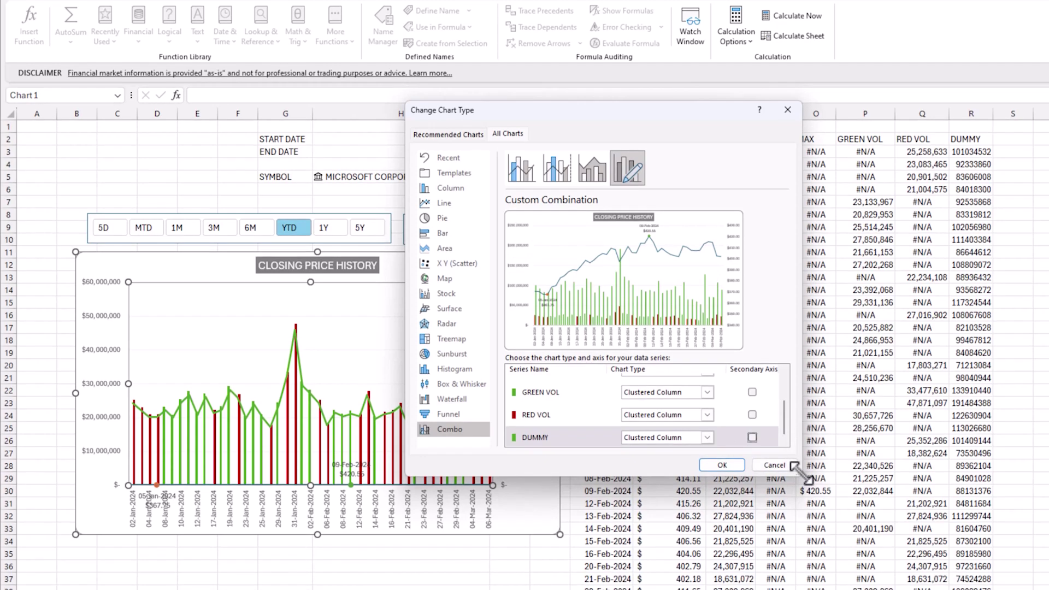
drag(803, 525, 807, 545)
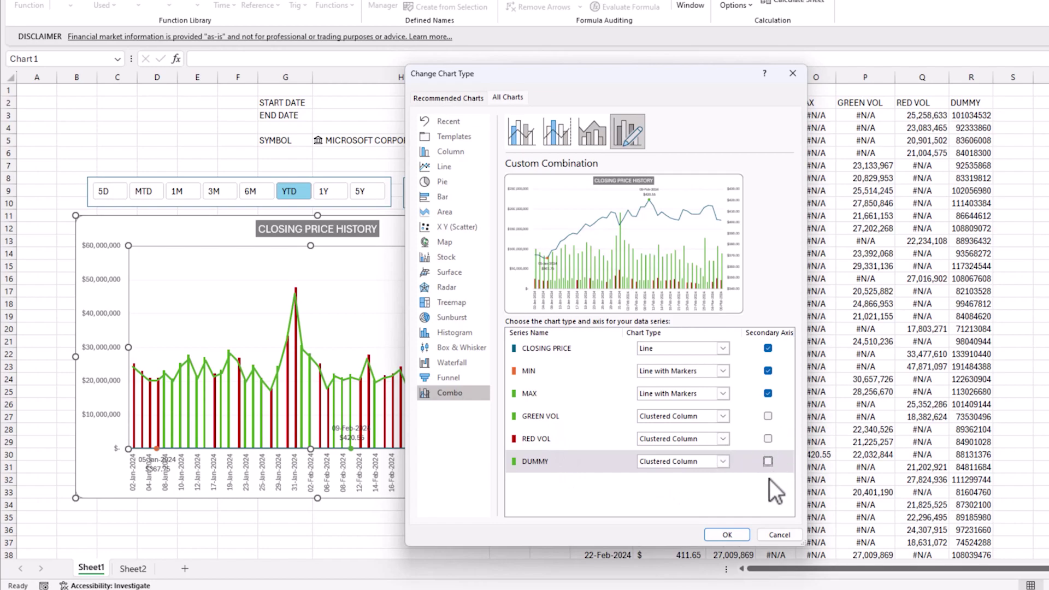
click(726, 536)
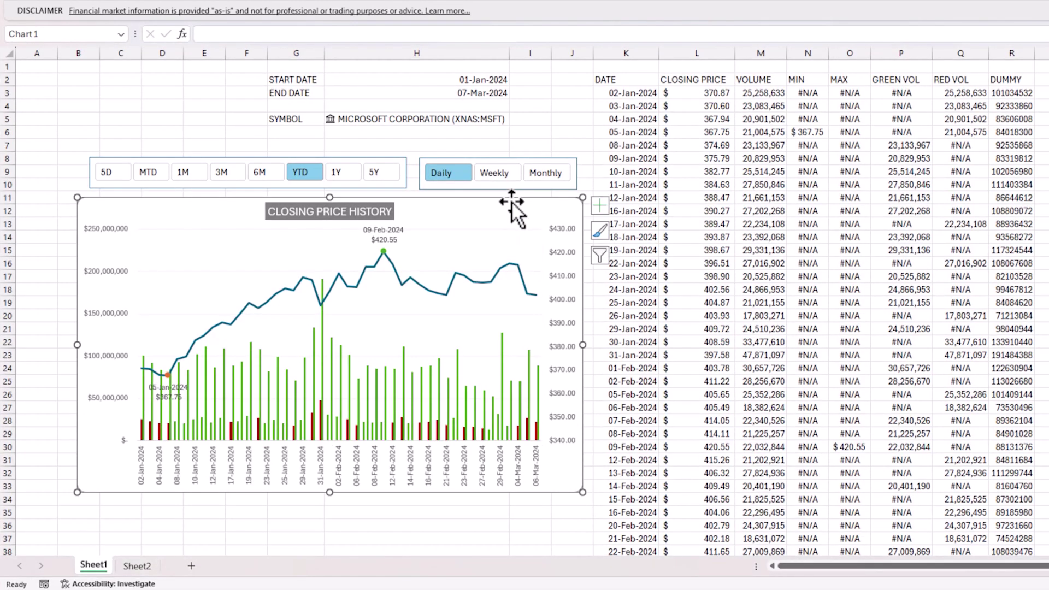
Step: Set the DUMMY series to No fill and No line so its columns disappear
key(ctrl+1)
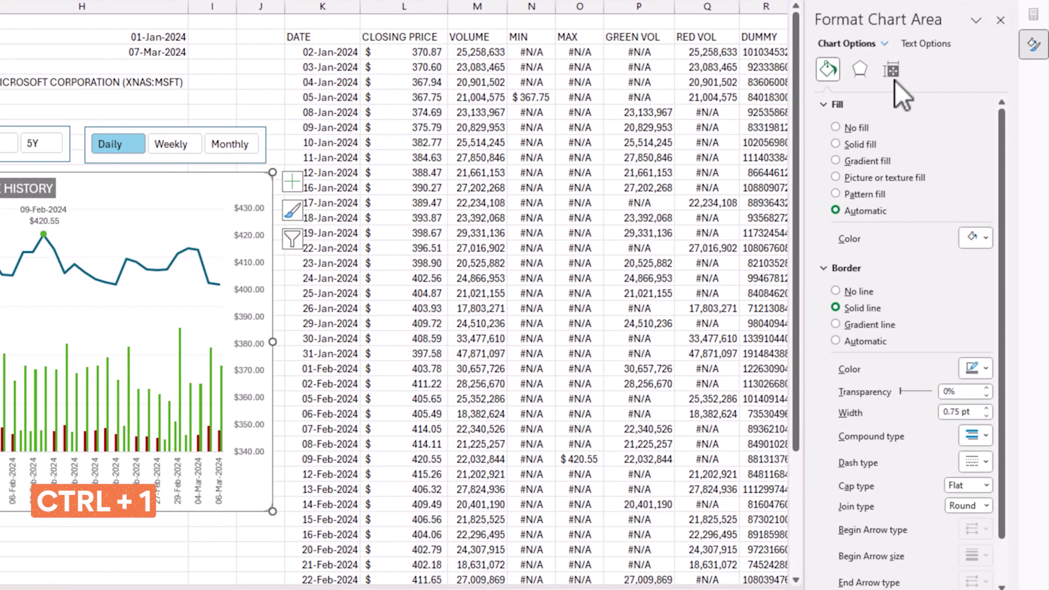
click(884, 47)
click(901, 207)
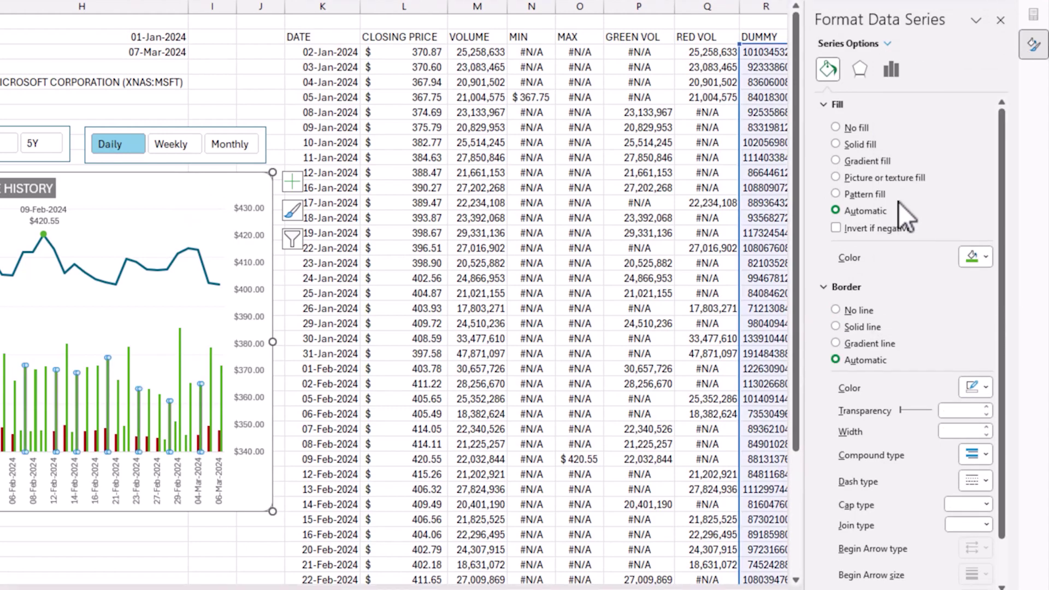
click(851, 131)
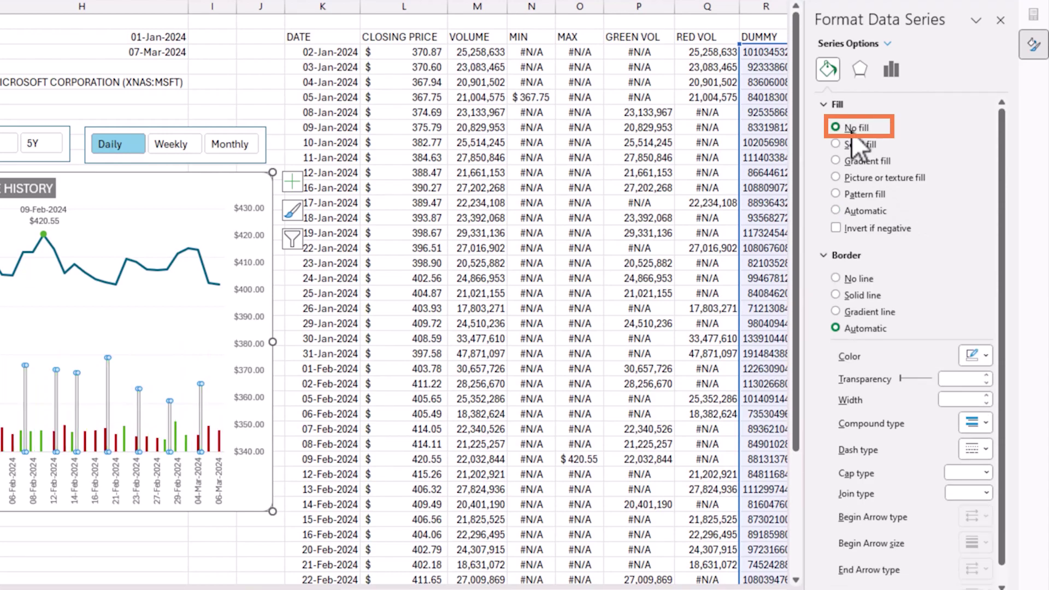
click(861, 280)
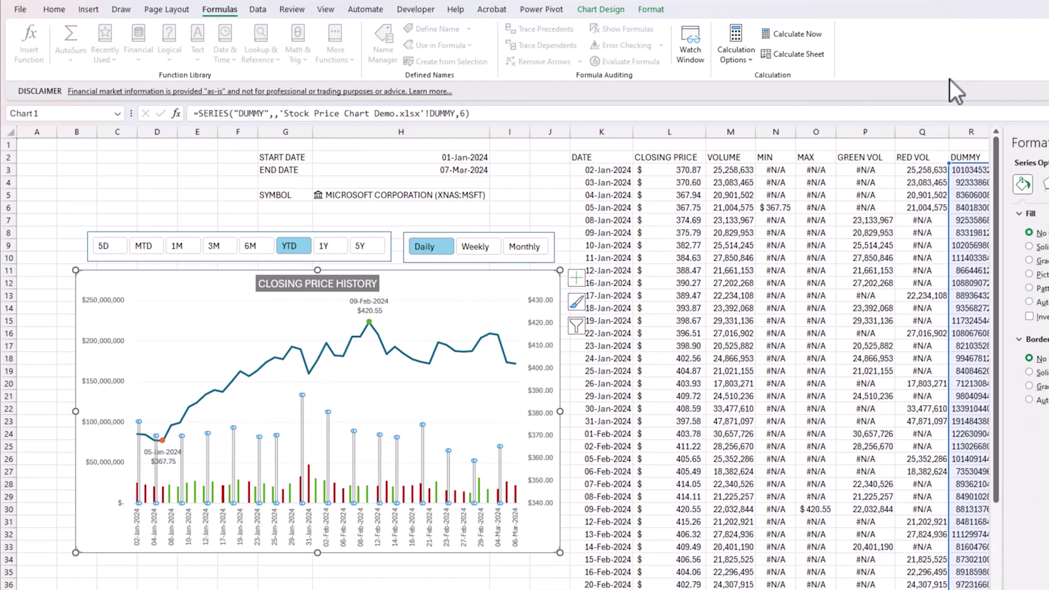
click(601, 496)
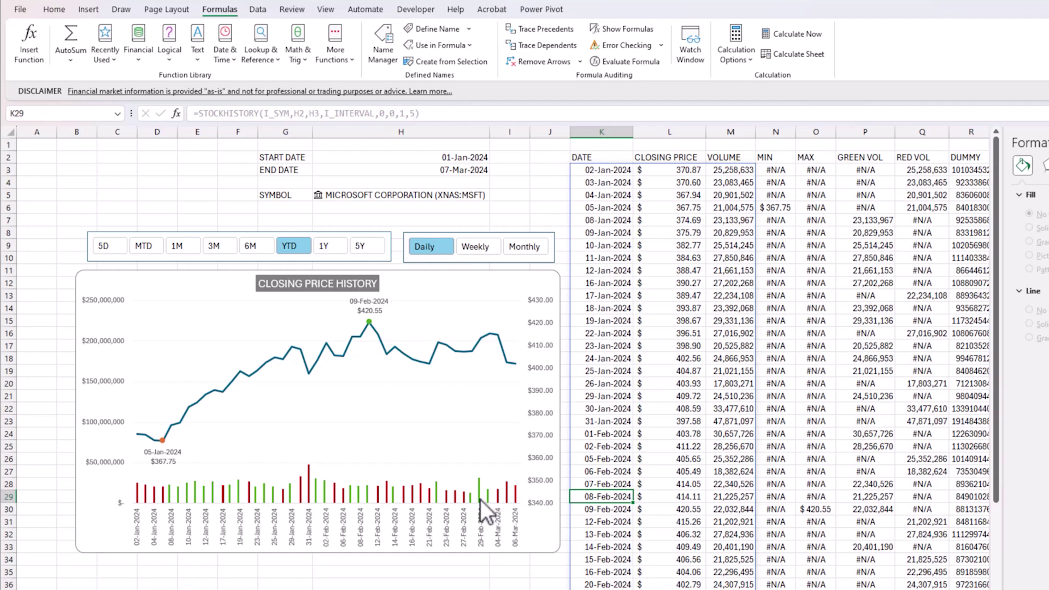
Step: Format the left axis numbers as Number with 0 decimals and no thousands separator
right_click(91, 382)
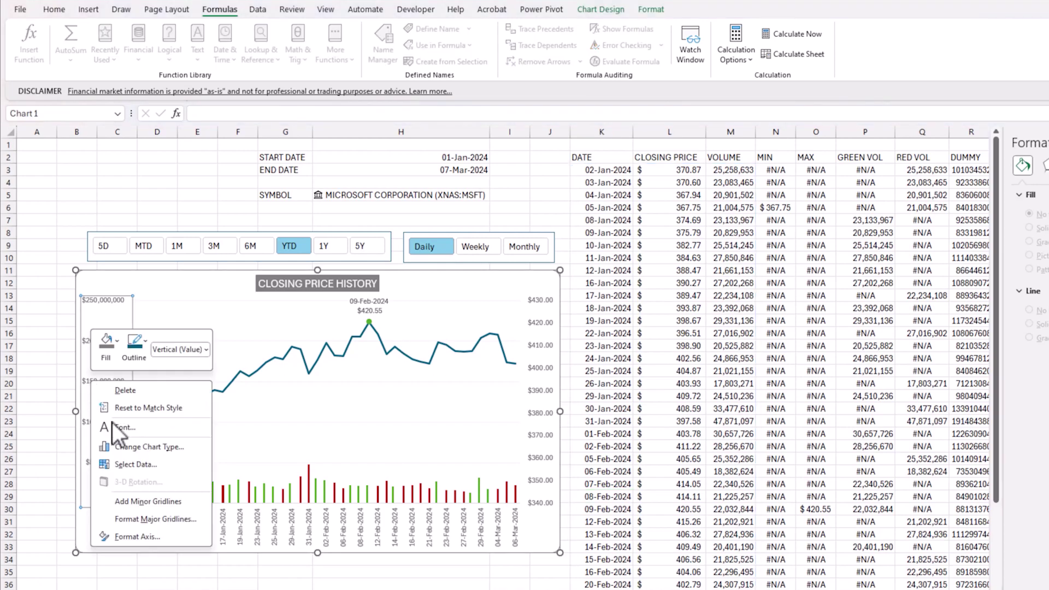
click(142, 536)
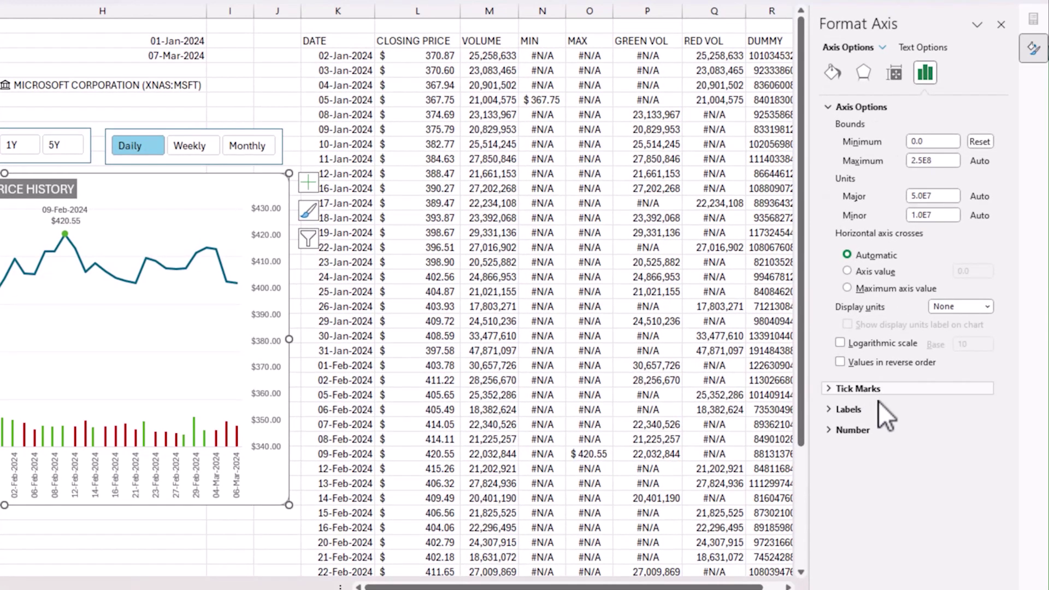
click(868, 427)
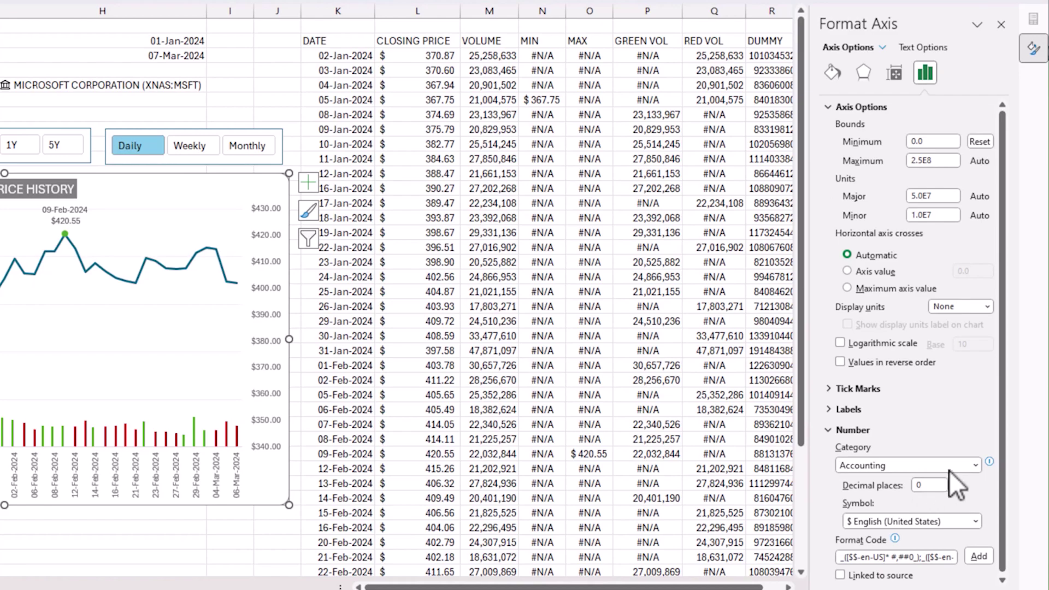
click(904, 296)
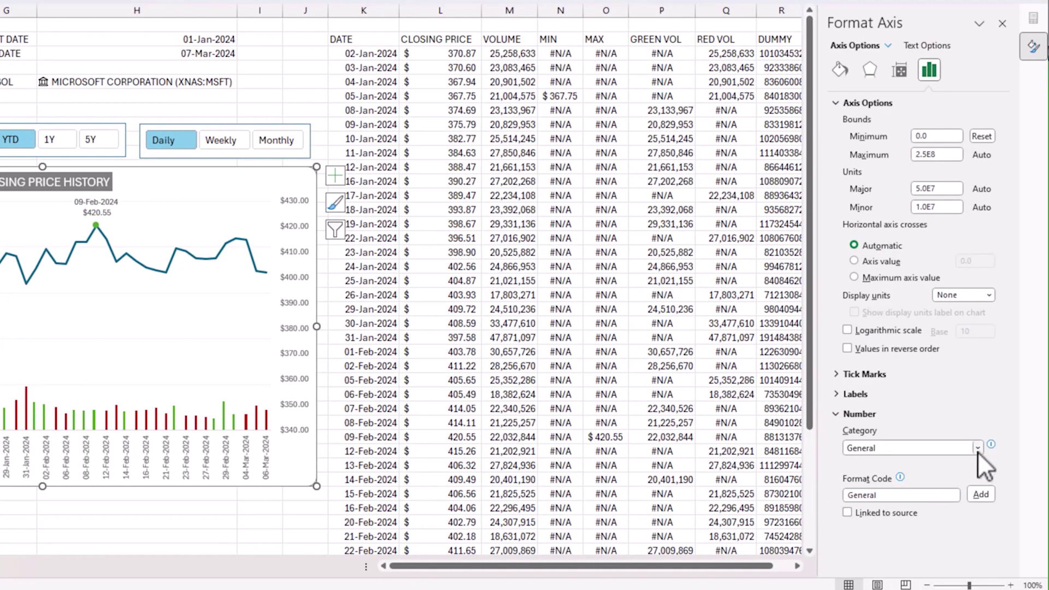
click(978, 448)
click(890, 301)
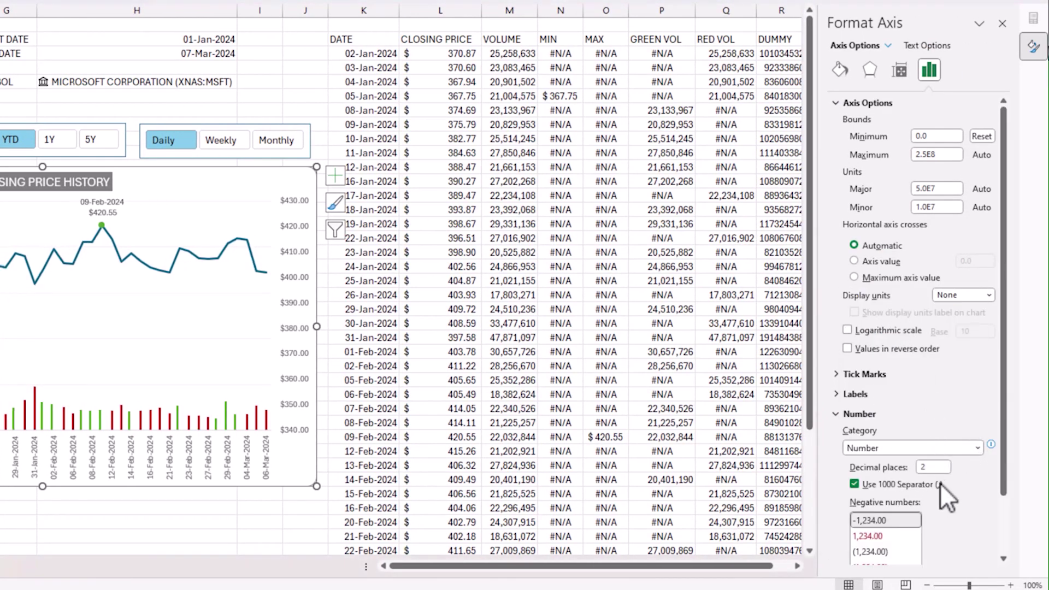
double_click(934, 467)
text(0)
click(929, 483)
scroll(932, 475, down, 2)
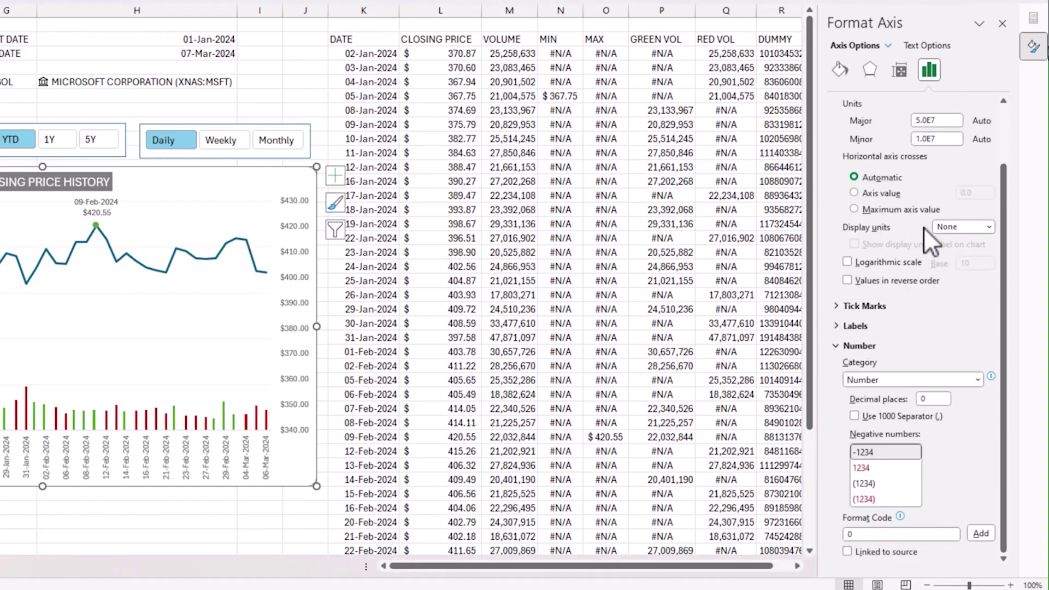
Step: Set the left axis display units to Millions
click(957, 226)
click(988, 227)
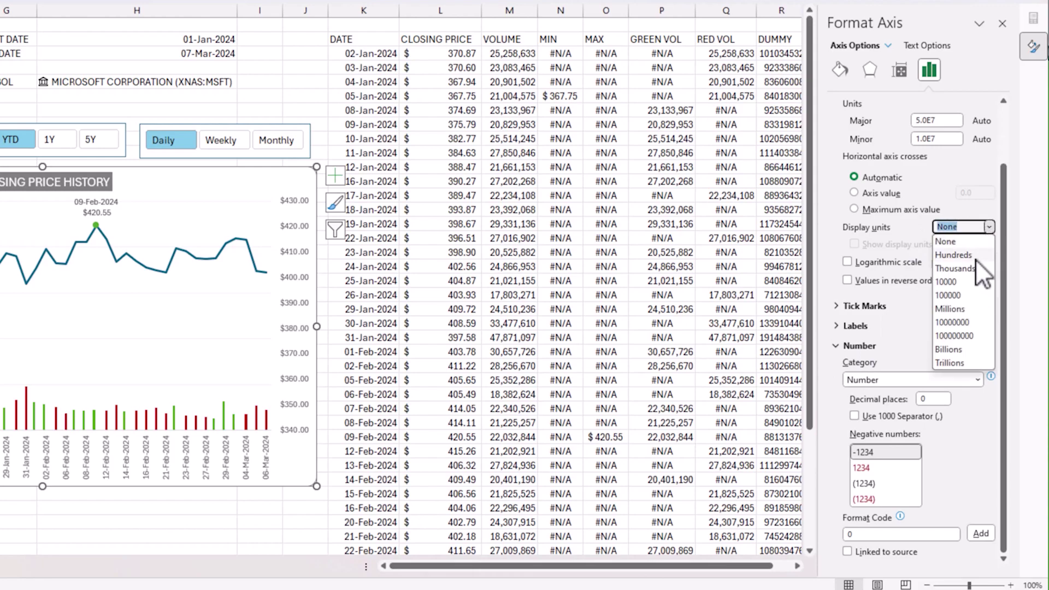
click(975, 310)
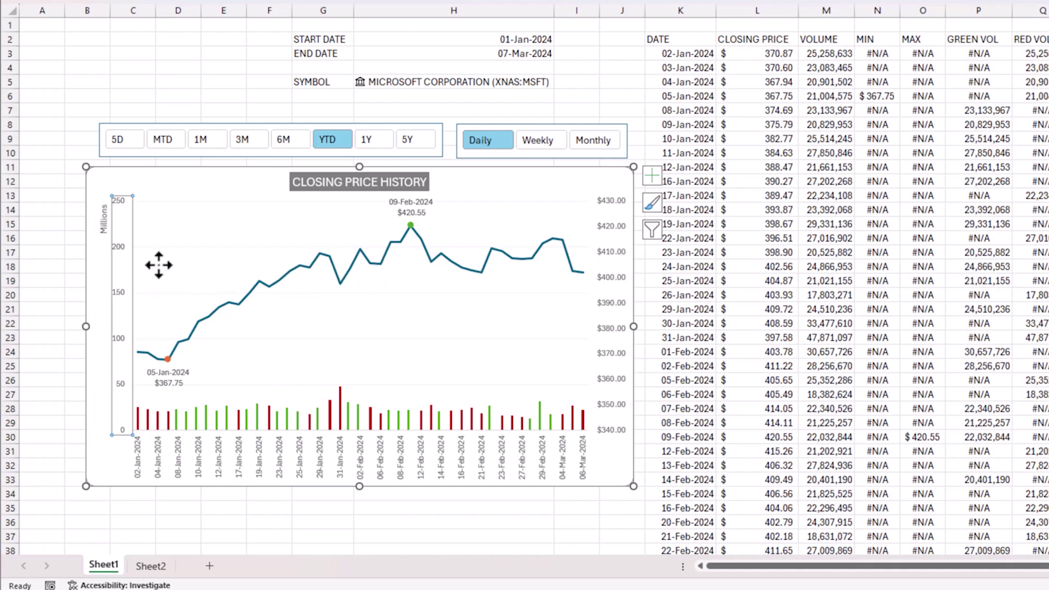
click(138, 280)
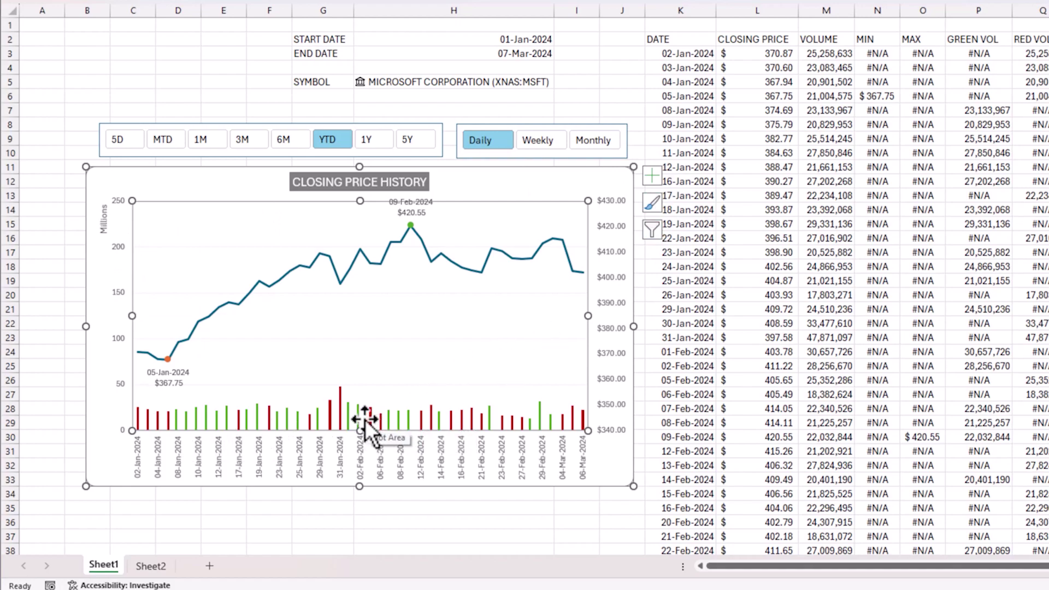
double_click(337, 410)
click(1048, 22)
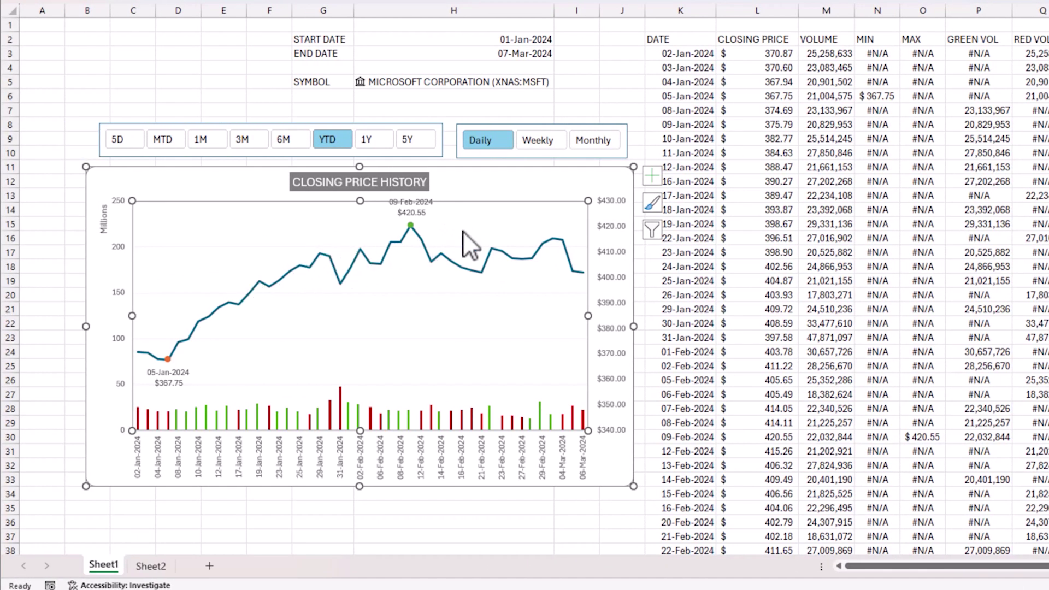
click(582, 170)
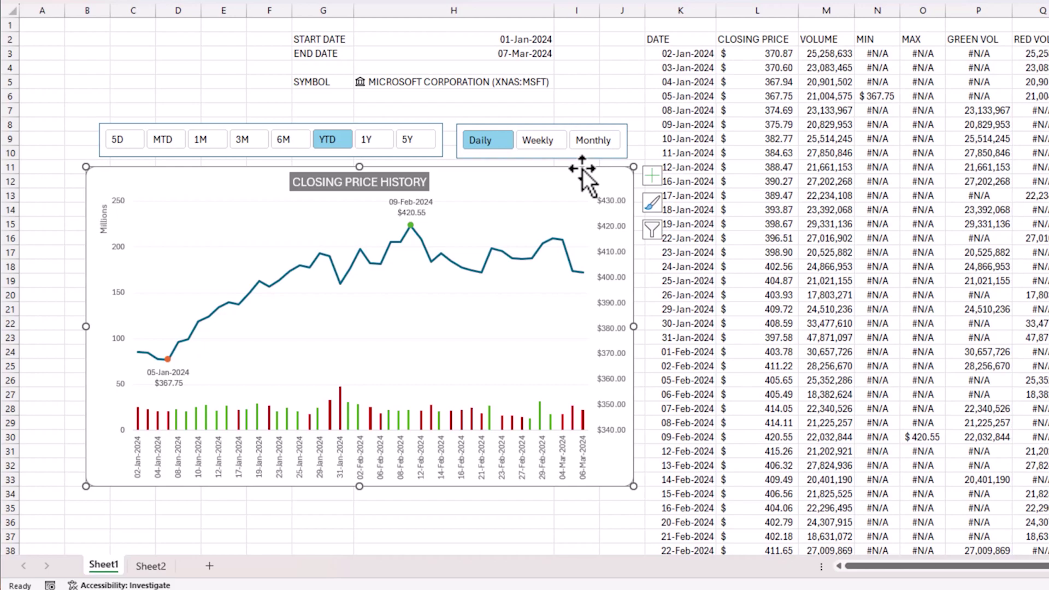
click(686, 125)
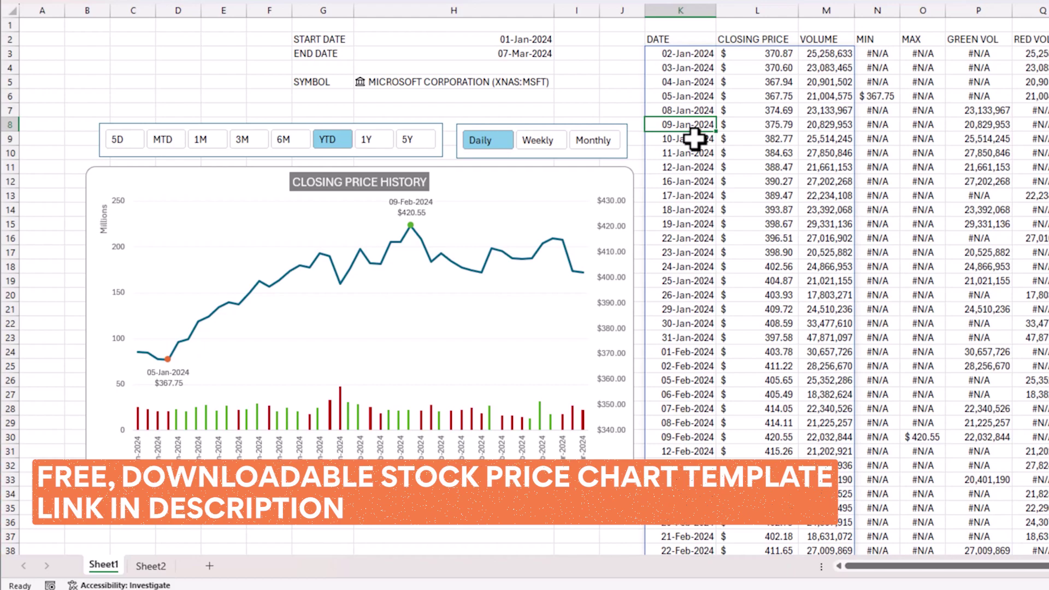
click(778, 200)
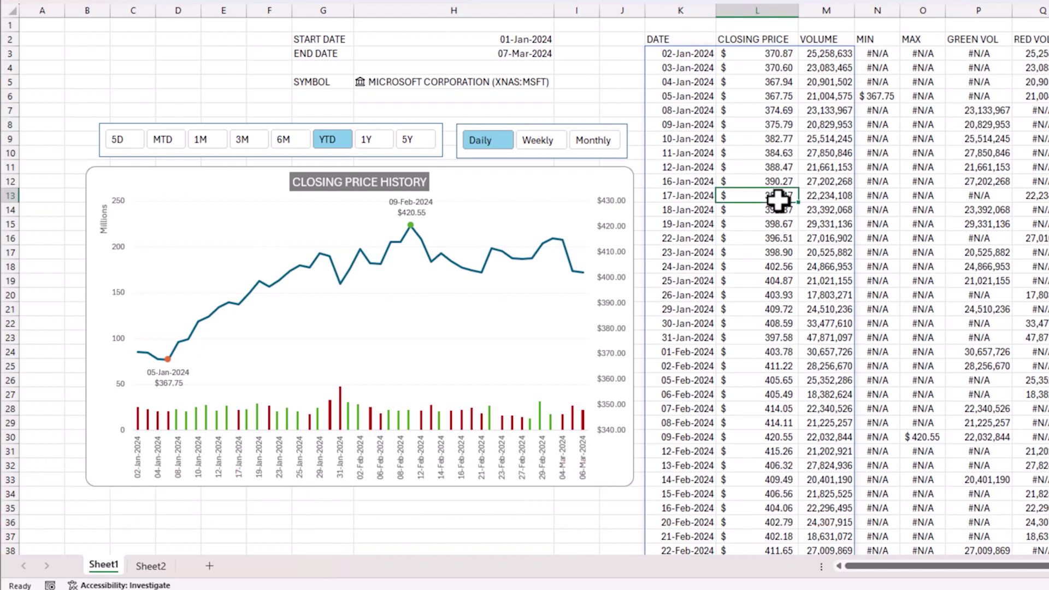
Step: Change the symbol in H5 to AAPL and pick the Nasdaq APPLE INC. (XNAS:AAPL) listing
click(467, 79)
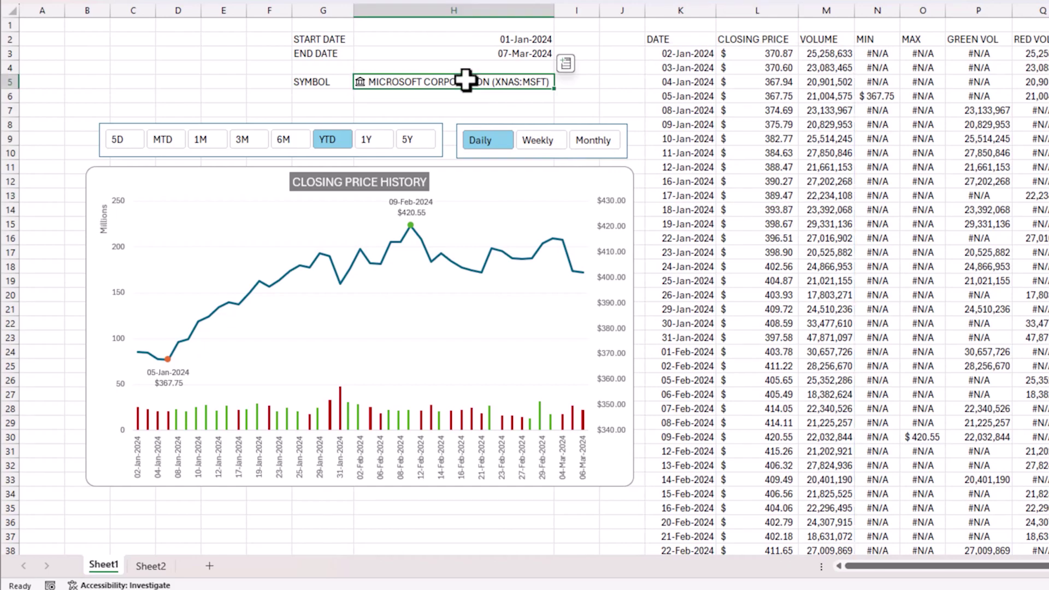
text(AAPL)
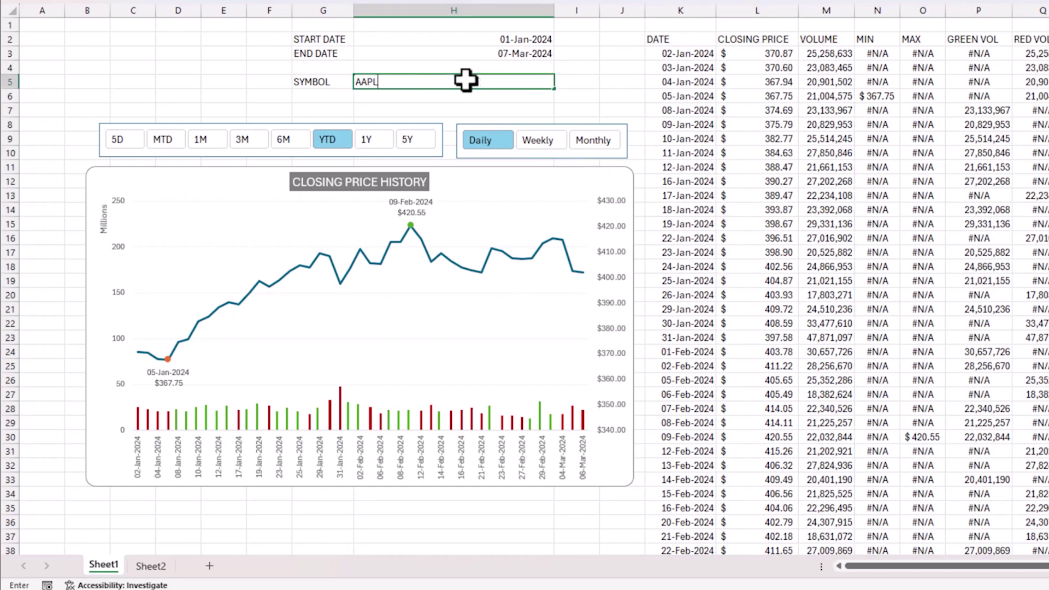
key(ctrl+Return)
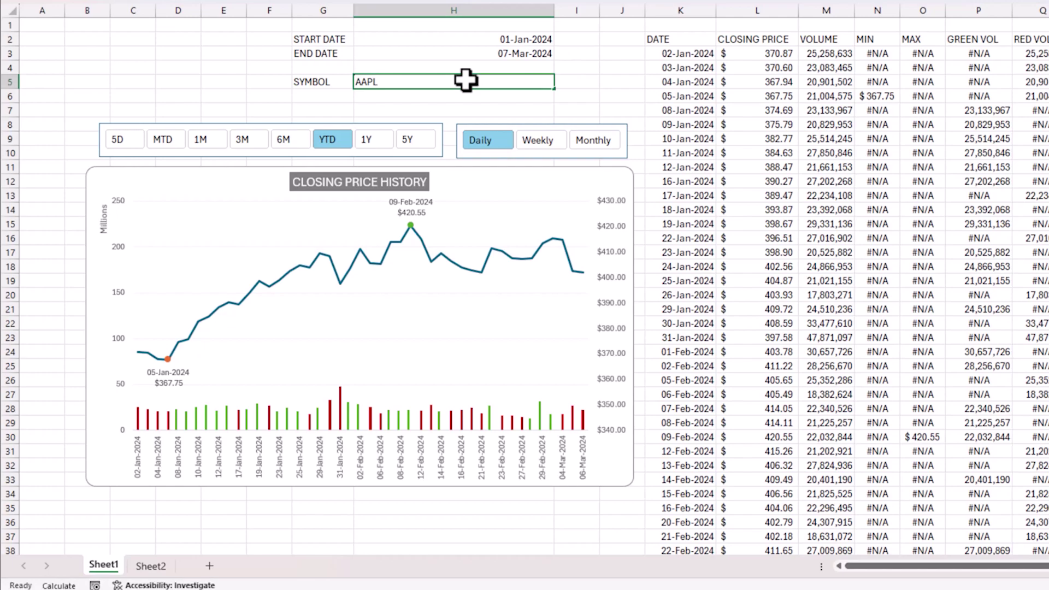
key(Return)
click(466, 81)
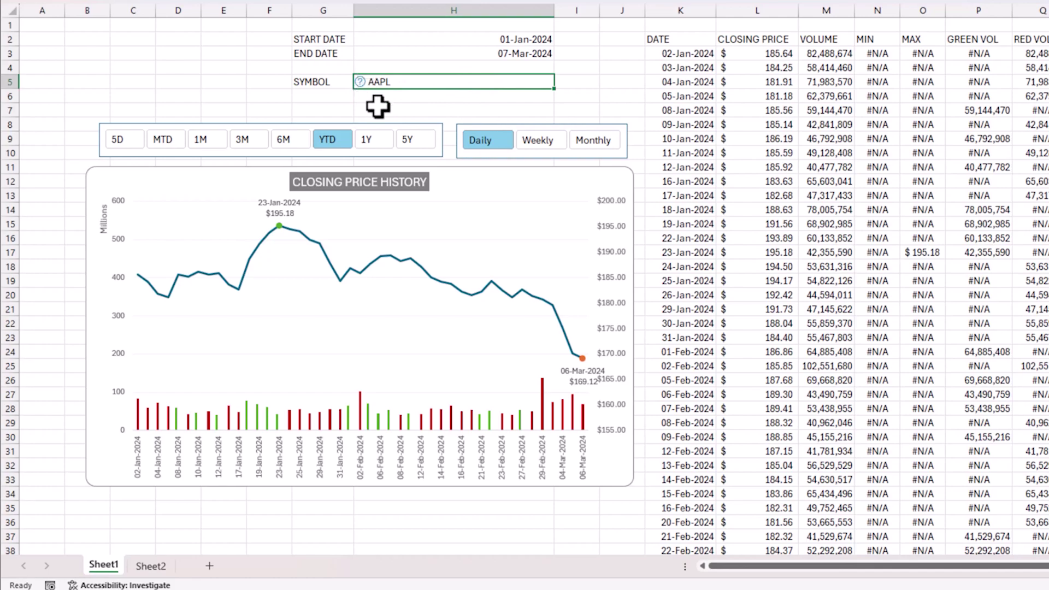
click(360, 82)
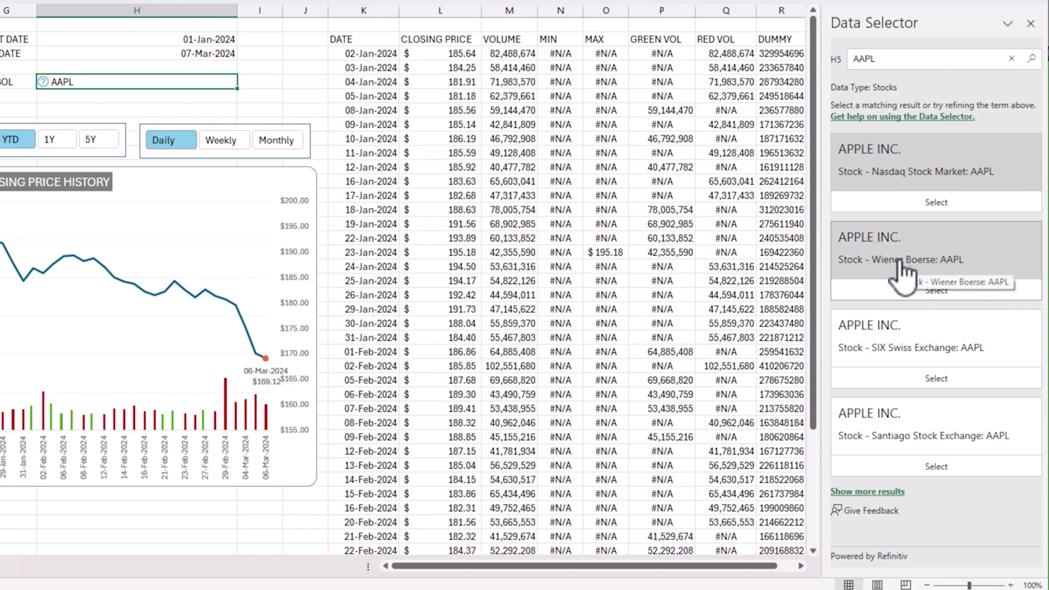
click(924, 206)
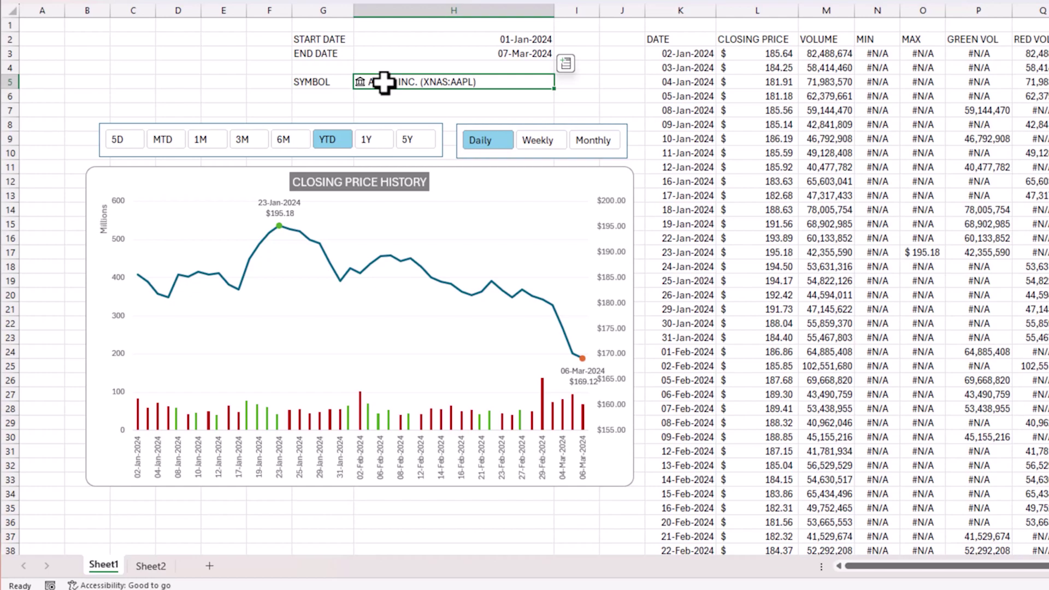
drag(657, 10, 831, 19)
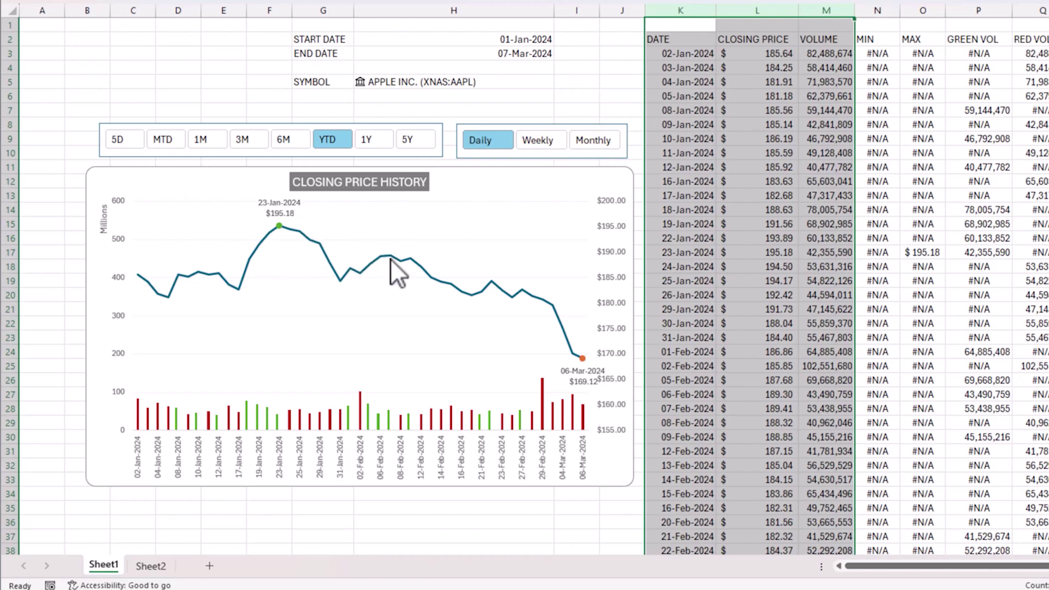
drag(882, 10, 904, 8)
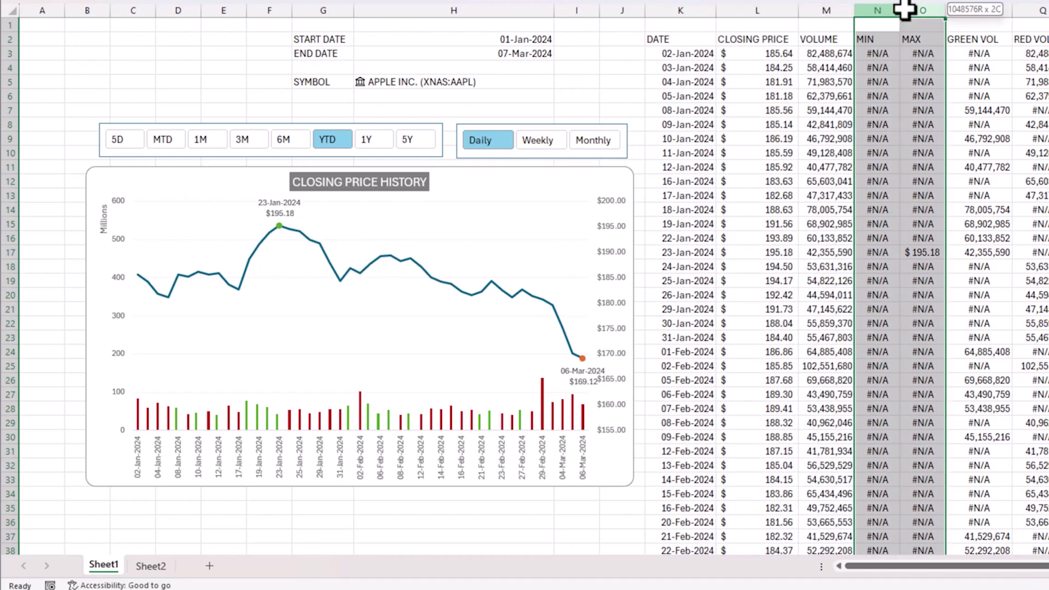
mouse_move(281, 225)
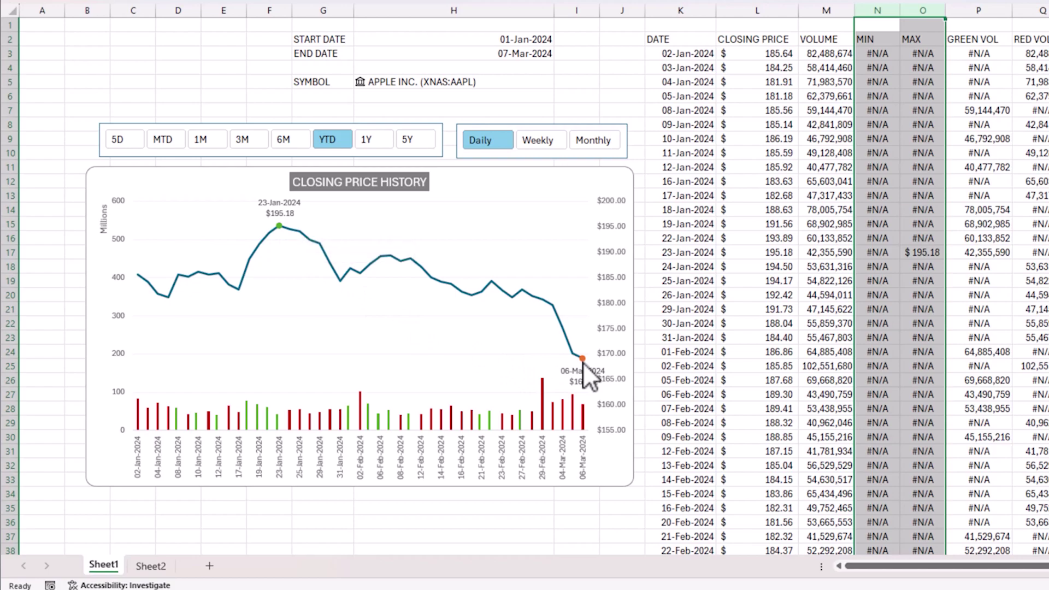
mouse_move(583, 363)
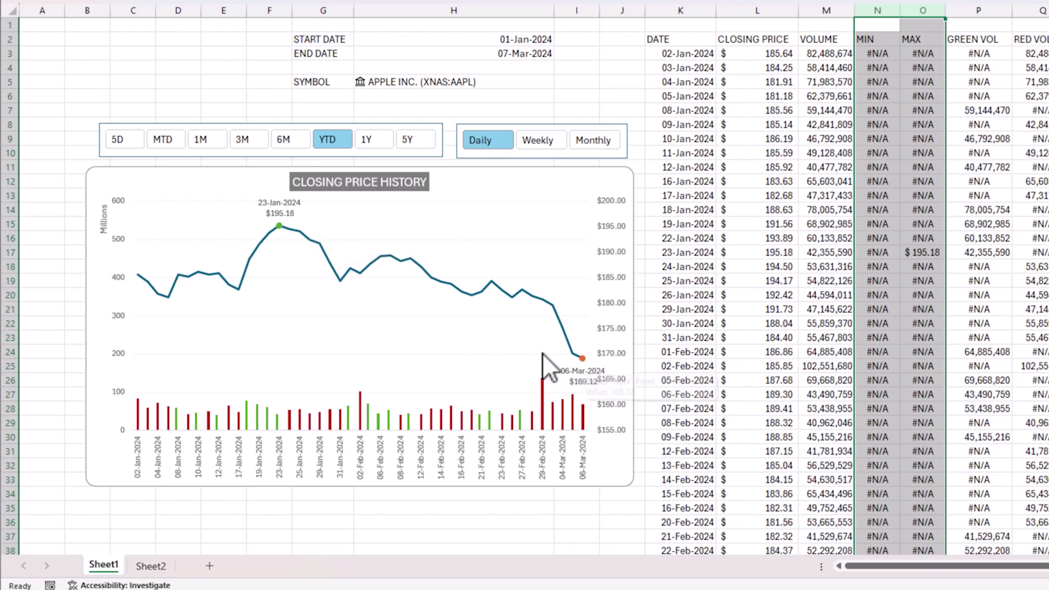
Step: Switch the timeframe slicer to Weekly and select the START DATE cell H2
click(465, 127)
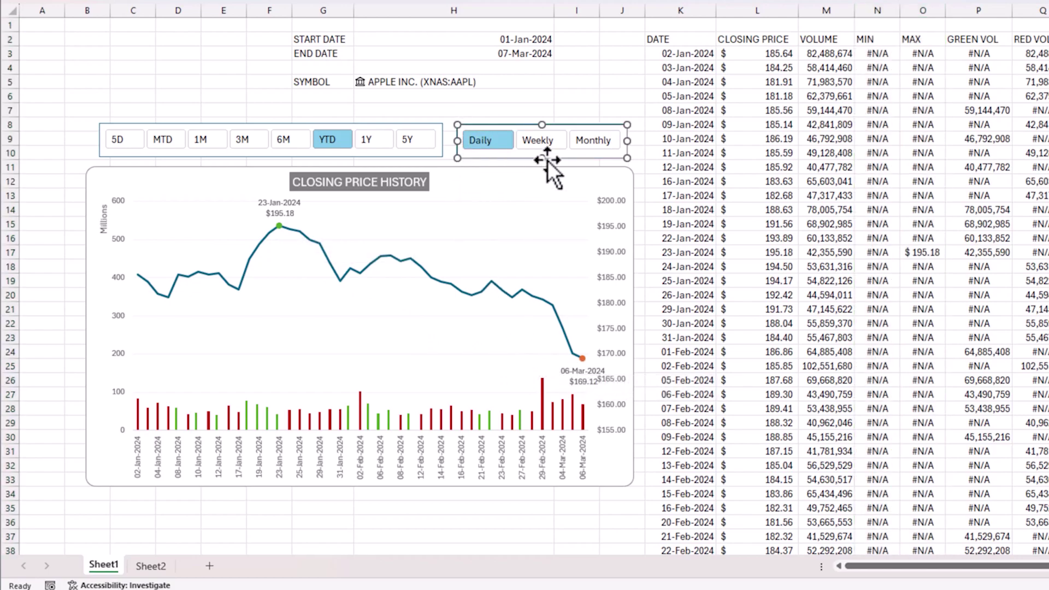
click(544, 143)
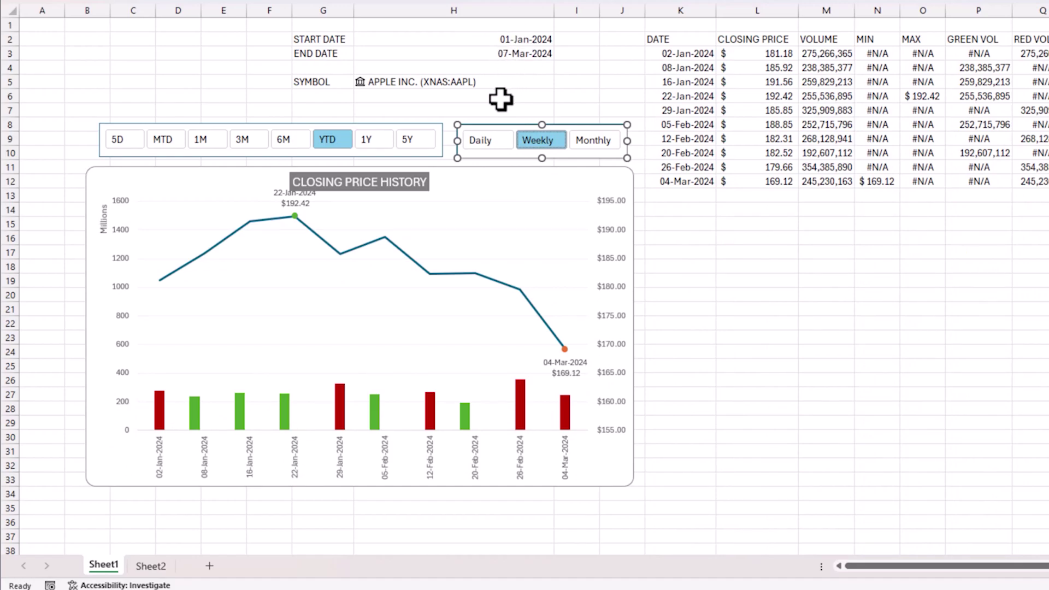
click(506, 42)
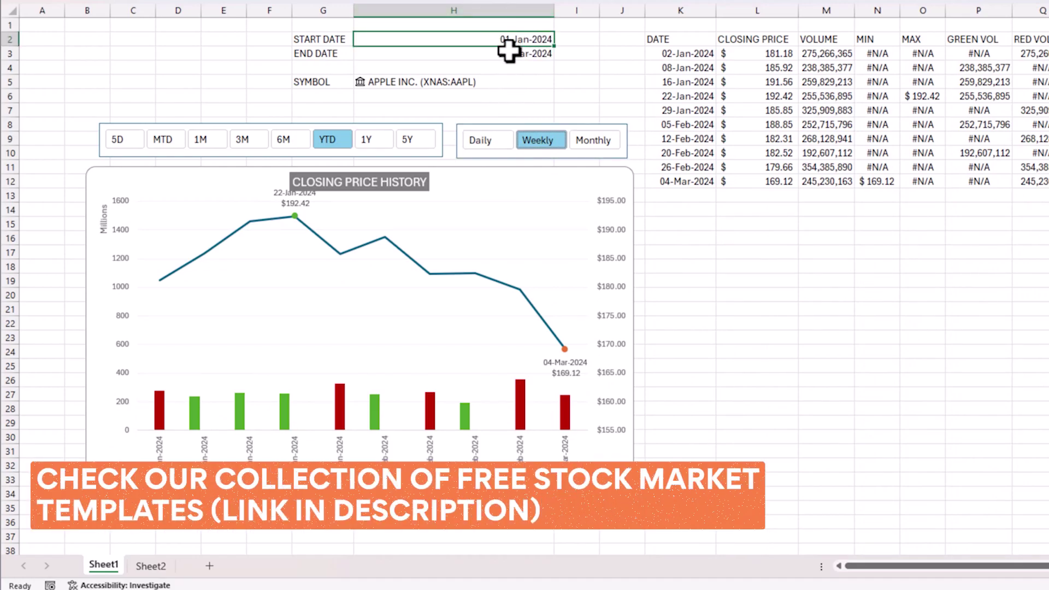
Step: Set the period slicer to 1Y with Daily timeframe, and widen column J to hide the data table
click(197, 121)
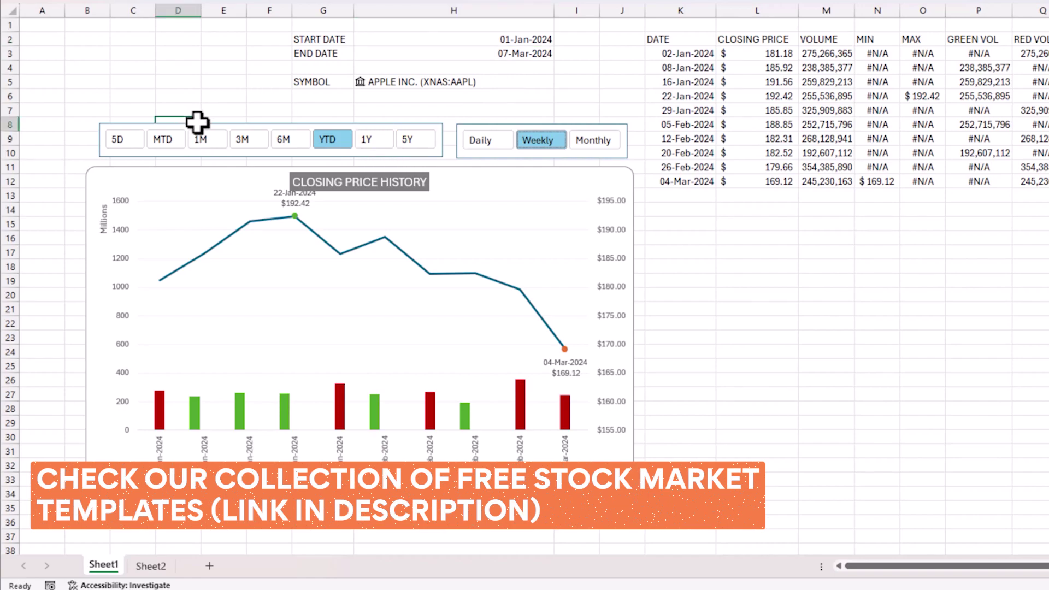
click(201, 127)
click(375, 140)
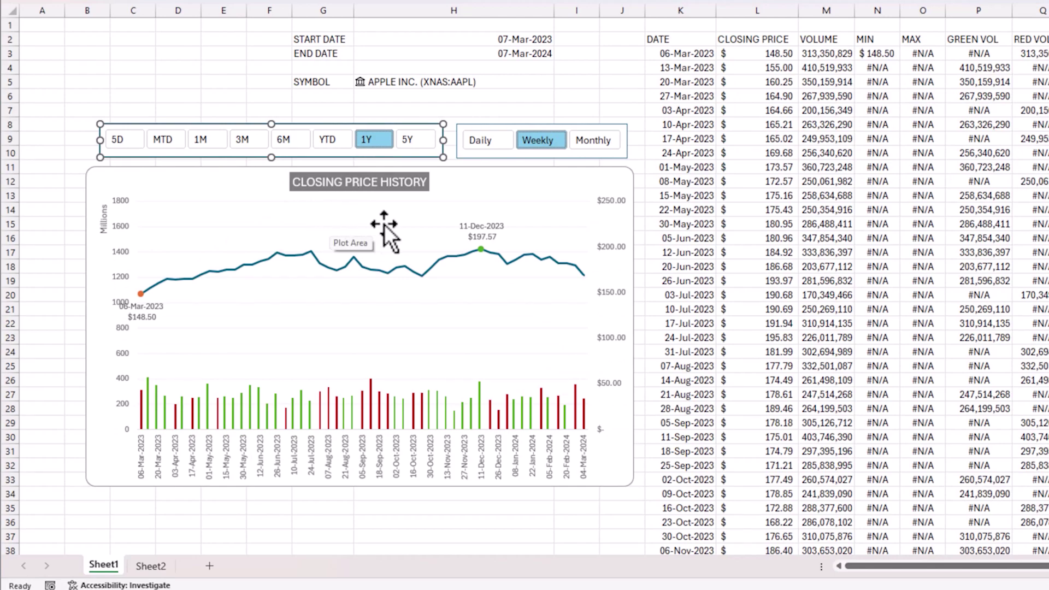
click(503, 143)
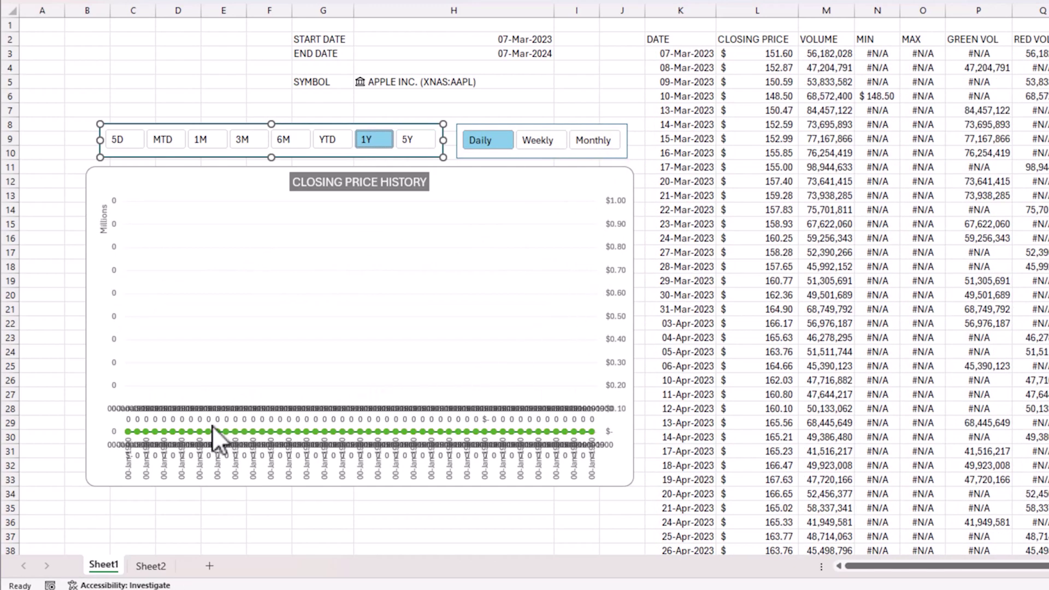
mouse_move(398, 415)
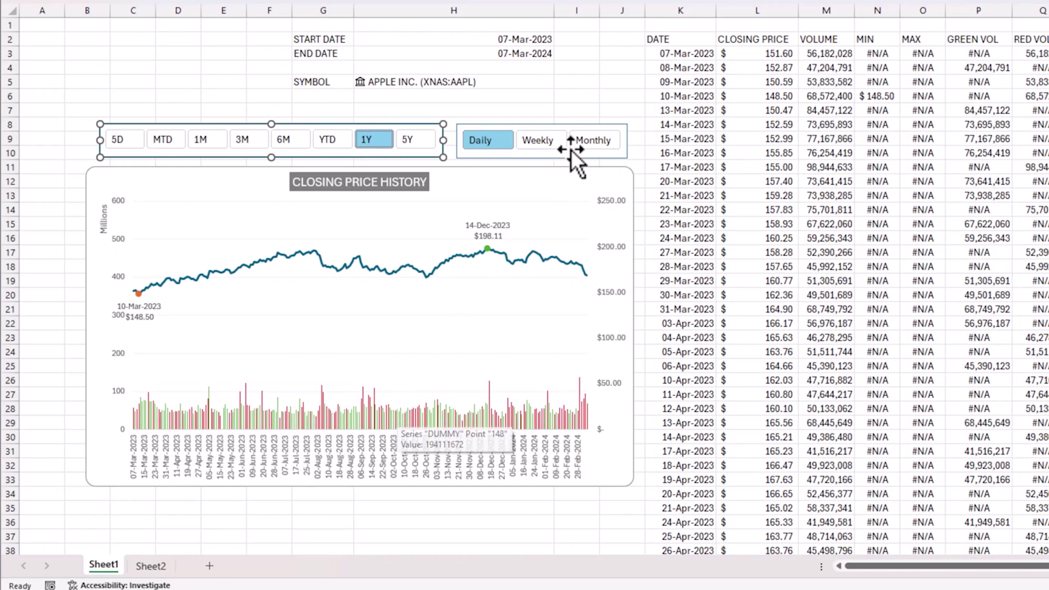
drag(645, 14, 1044, 14)
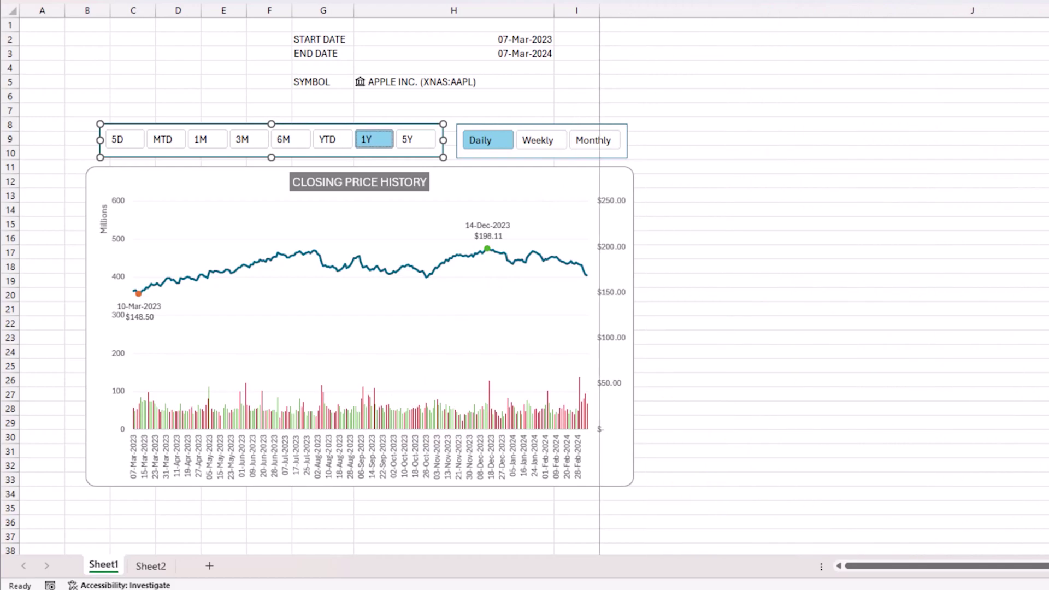
Step: Deselect the period slicer by clicking empty cells, then select the SYMBOL cell H5
click(795, 309)
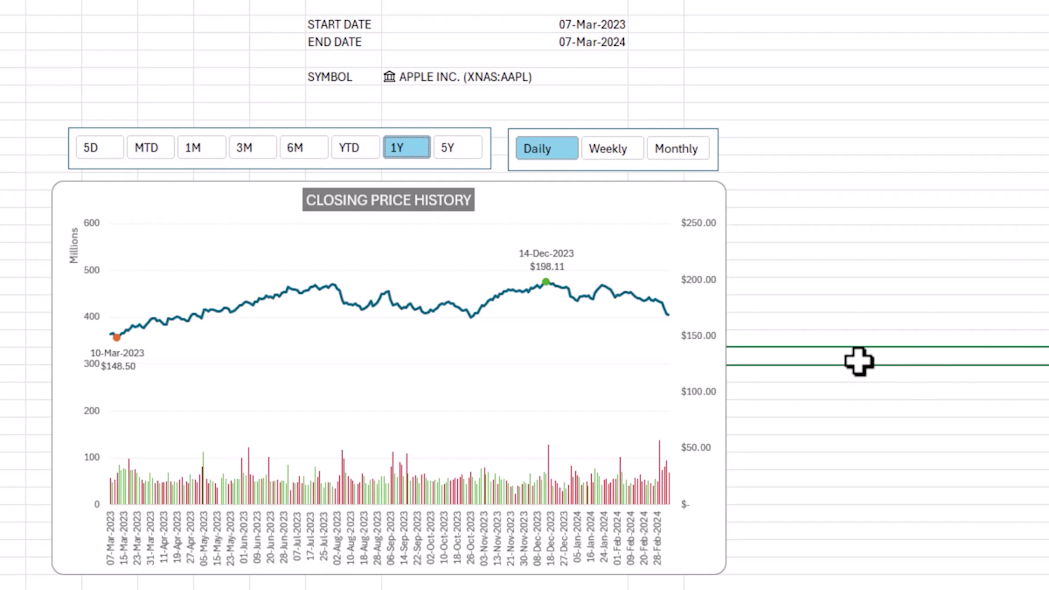
click(817, 182)
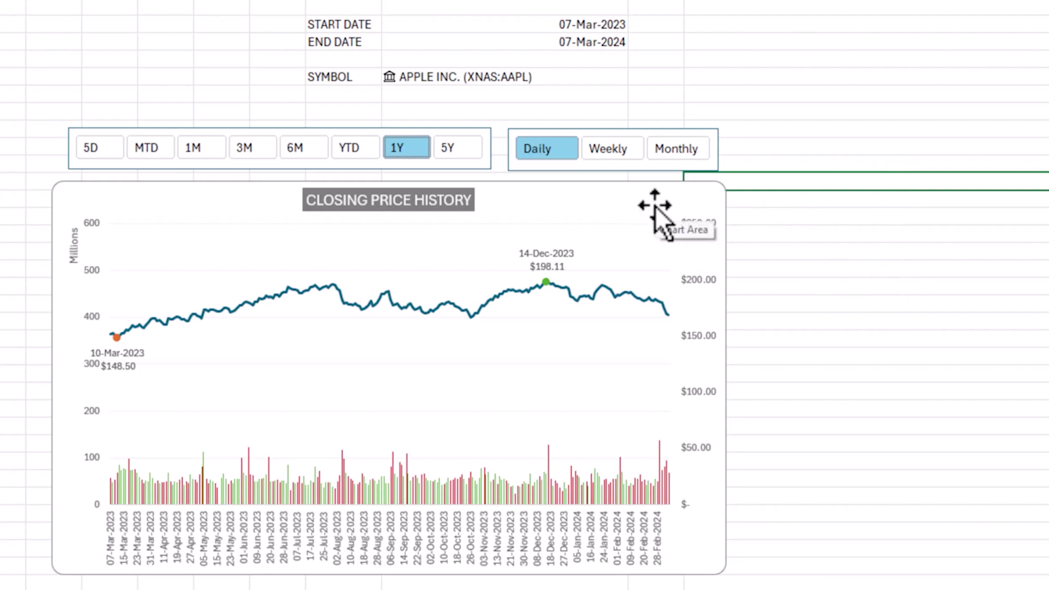
click(480, 76)
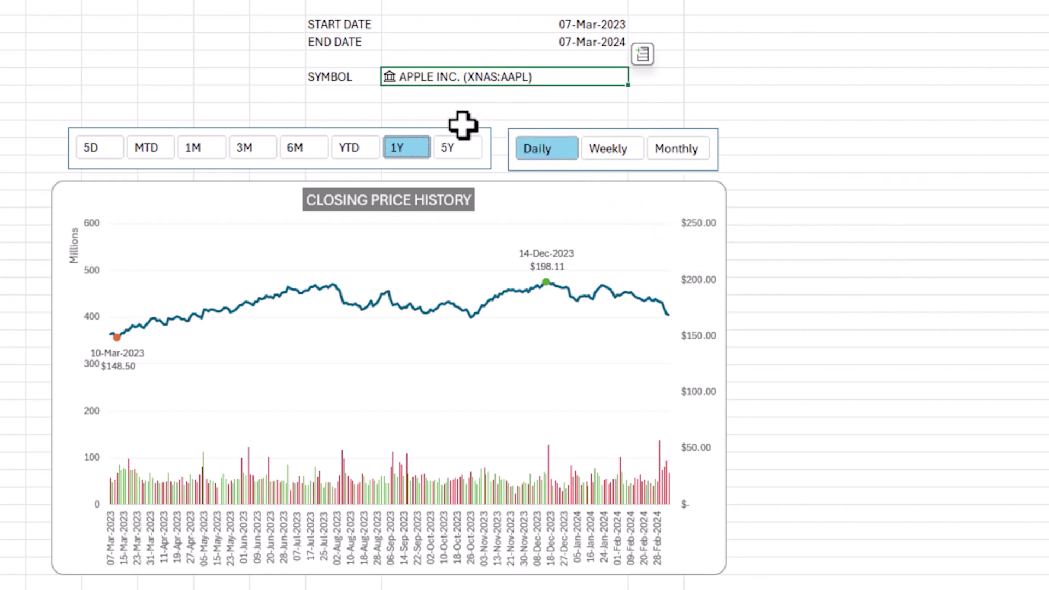